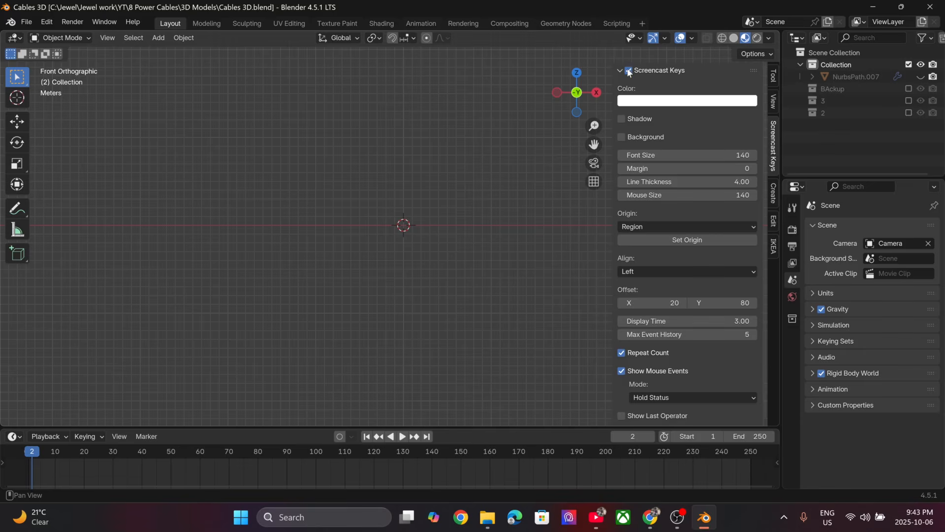
- Hide the sidebar and add a Path curve at the world origin
{"action": "key", "text": "n"}
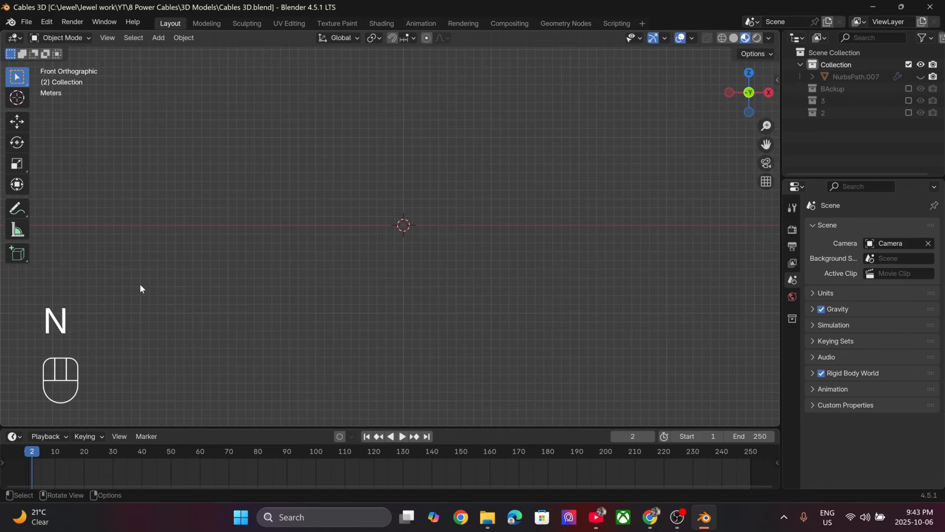
{"action": "scroll", "coordinate": [391, 230], "scroll_direction": "up", "scroll_amount": 3}
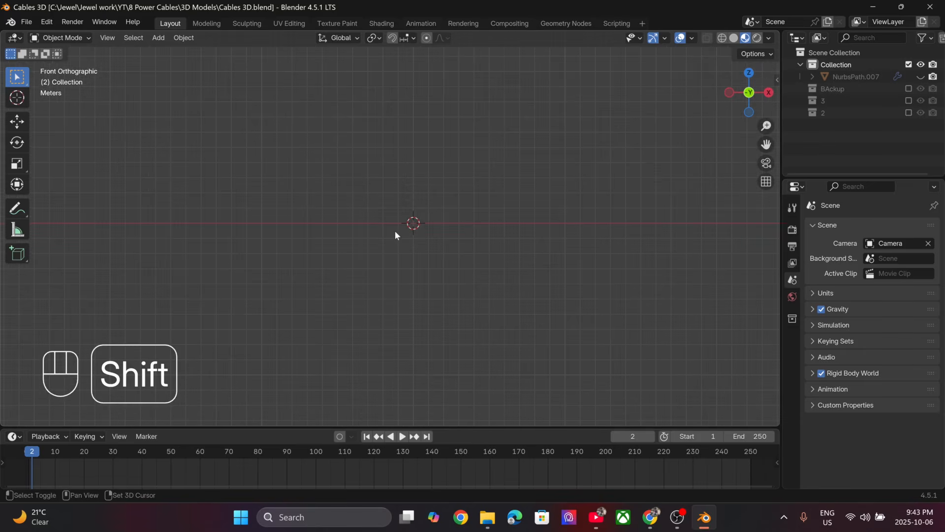
{"action": "key", "text": "shift+a"}
{"action": "mouse_move", "coordinate": [362, 258]}
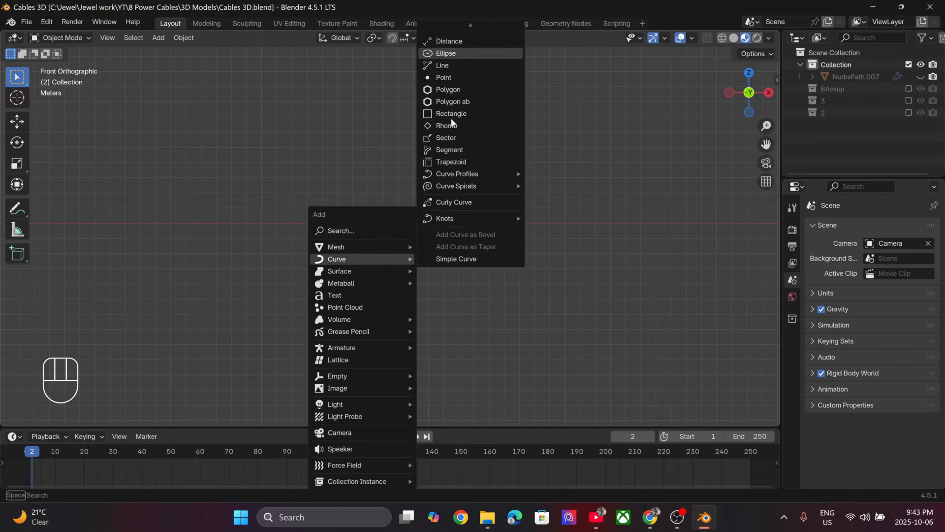
{"action": "scroll", "coordinate": [451, 119], "scroll_direction": "up", "scroll_amount": 5}
{"action": "scroll", "coordinate": [451, 117], "scroll_direction": "up", "scroll_amount": 2}
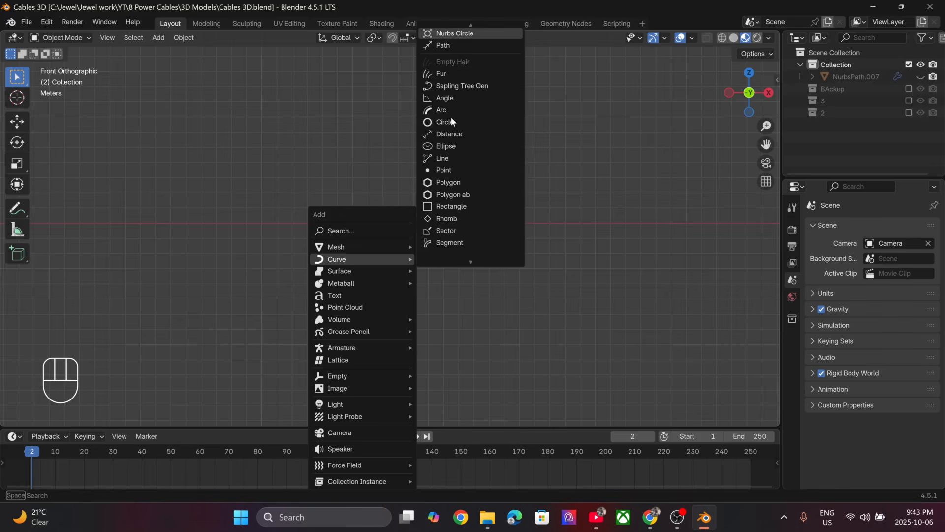
{"action": "left_click", "coordinate": [457, 48]}
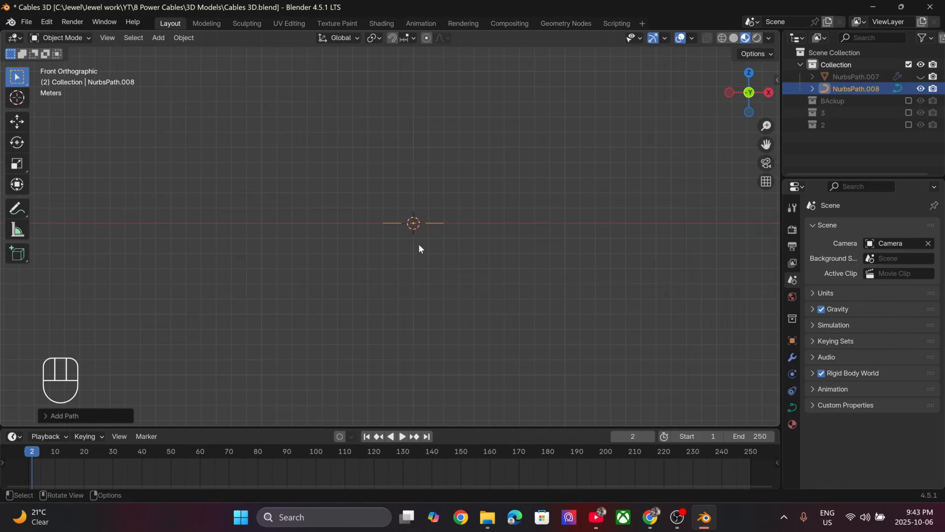
- Scale the new path up to about 4.1 times its size and apply its scale
{"action": "middle_click_drag", "start_coordinate": [419, 246], "coordinate": [418, 311]}
{"action": "key", "text": "s"}
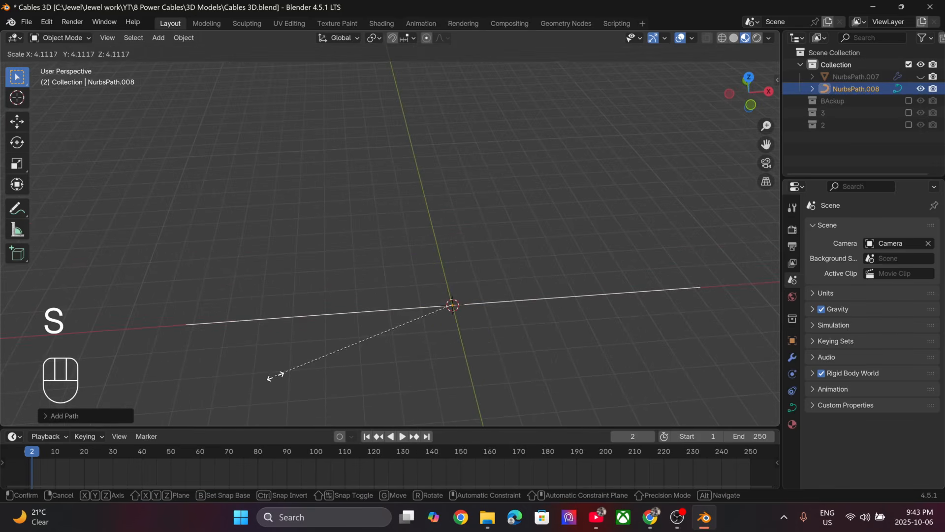
{"action": "left_click", "coordinate": [274, 374]}
{"action": "key", "text": "ctrl+a"}
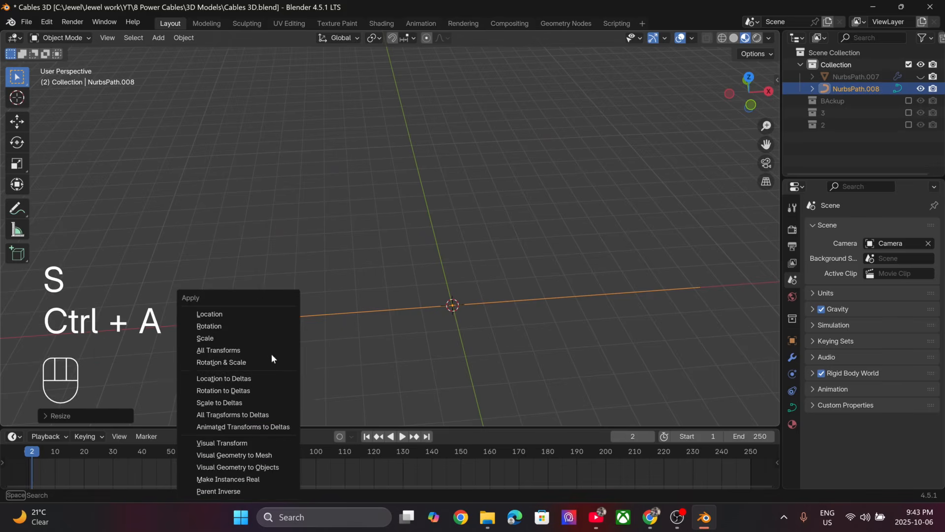
{"action": "left_click", "coordinate": [270, 339]}
- In Edit Mode, extrude one new segment from the path's positive X end point along the X axis
{"action": "key", "text": "Tab"}
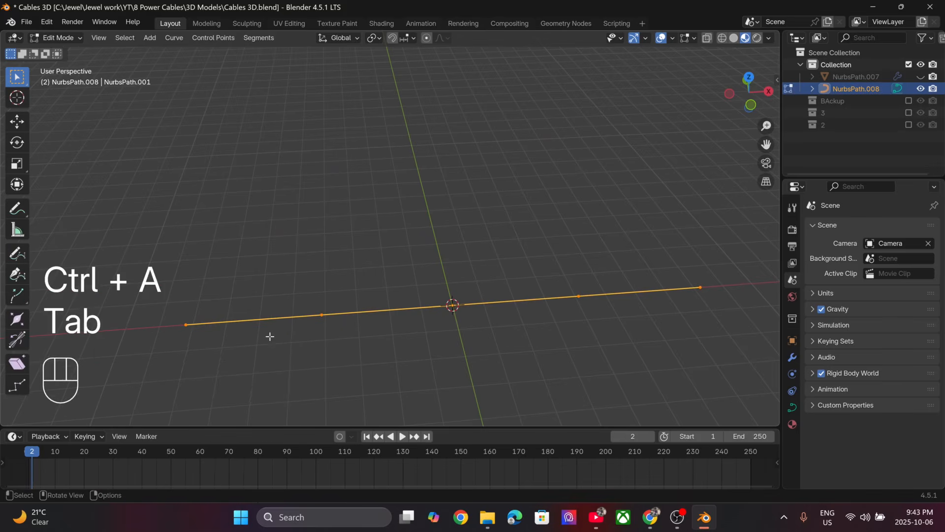
{"action": "scroll", "coordinate": [269, 330], "scroll_direction": "down", "scroll_amount": 2}
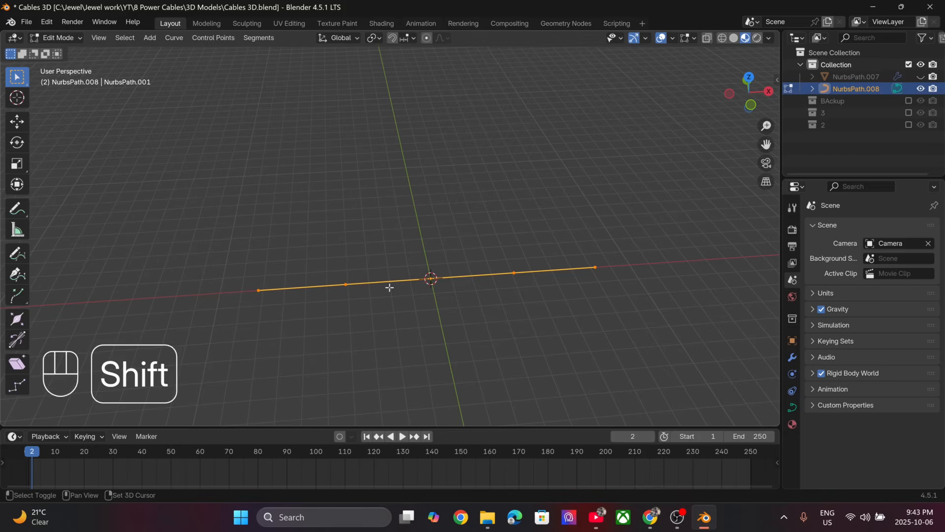
{"action": "middle_click_drag", "start_coordinate": [389, 287], "coordinate": [301, 251], "text": "shift"}
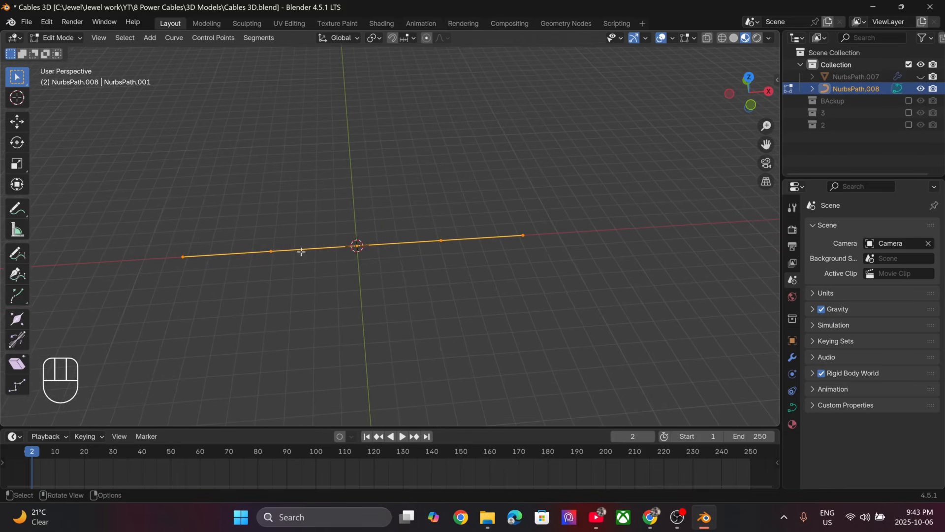
{"action": "left_click", "coordinate": [187, 251]}
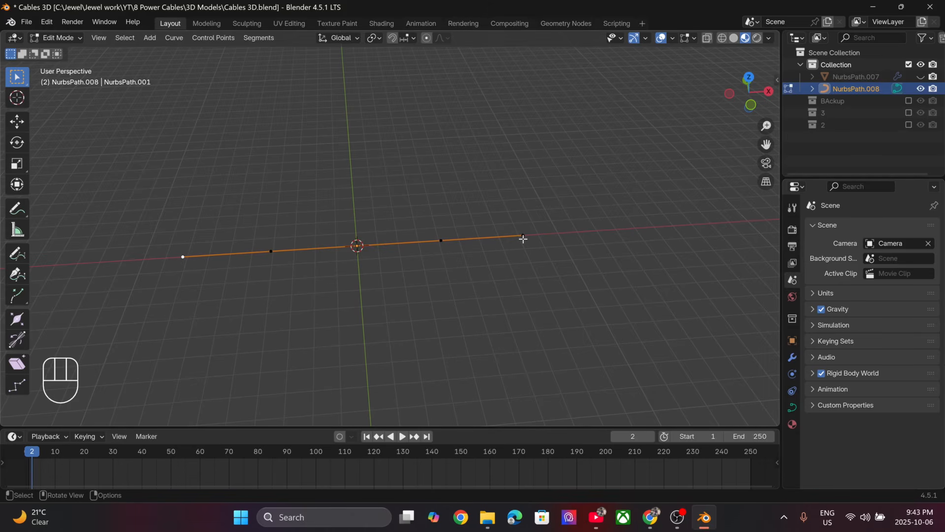
{"action": "middle_click_drag", "start_coordinate": [545, 262], "coordinate": [346, 315], "text": "shift"}
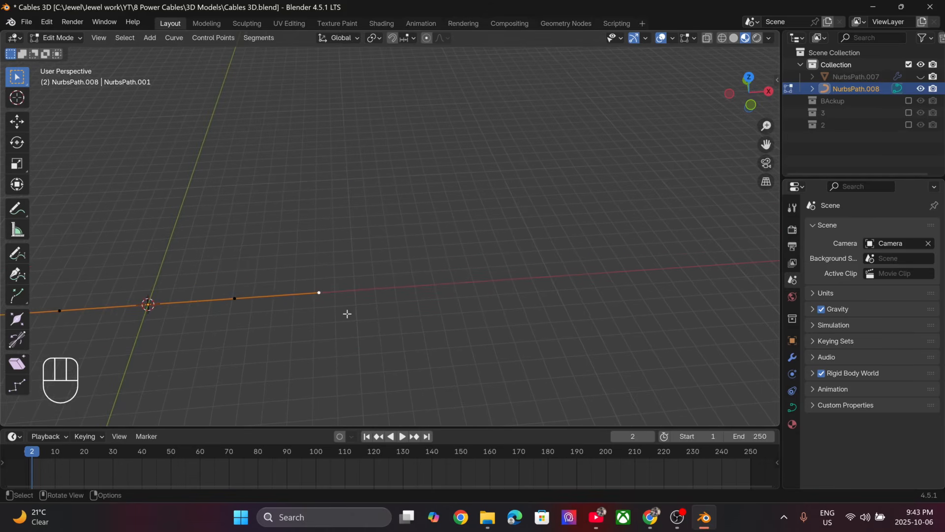
{"action": "key", "text": "e"}
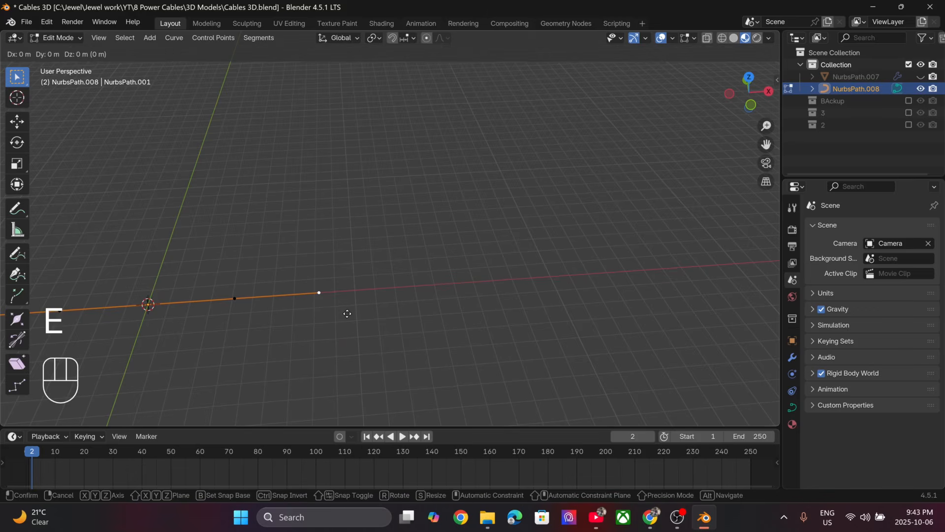
{"action": "key", "text": "x"}
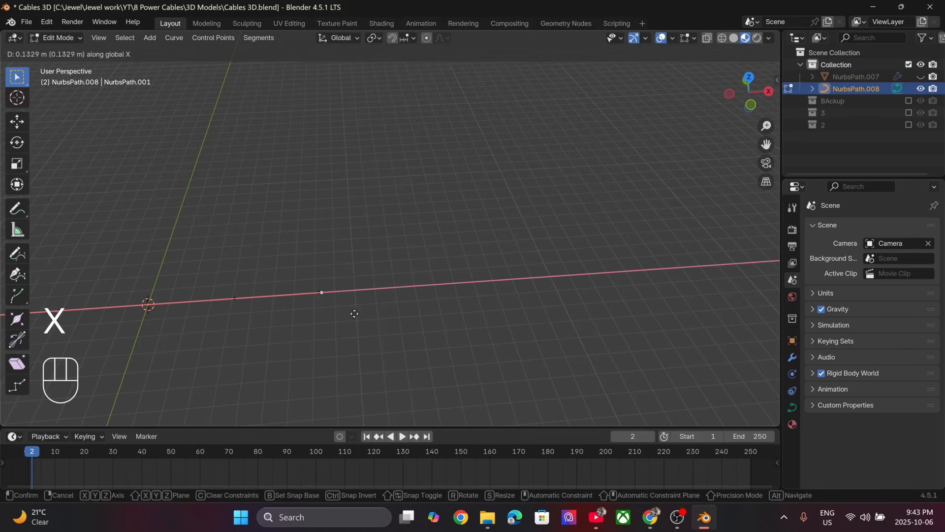
{"action": "left_click", "coordinate": [466, 303]}
- Lengthen the path with eight more consecutive extrusions of its end point along the X axis
{"action": "middle_click_drag", "start_coordinate": [467, 303], "coordinate": [406, 306]}
{"action": "key", "text": "e"}
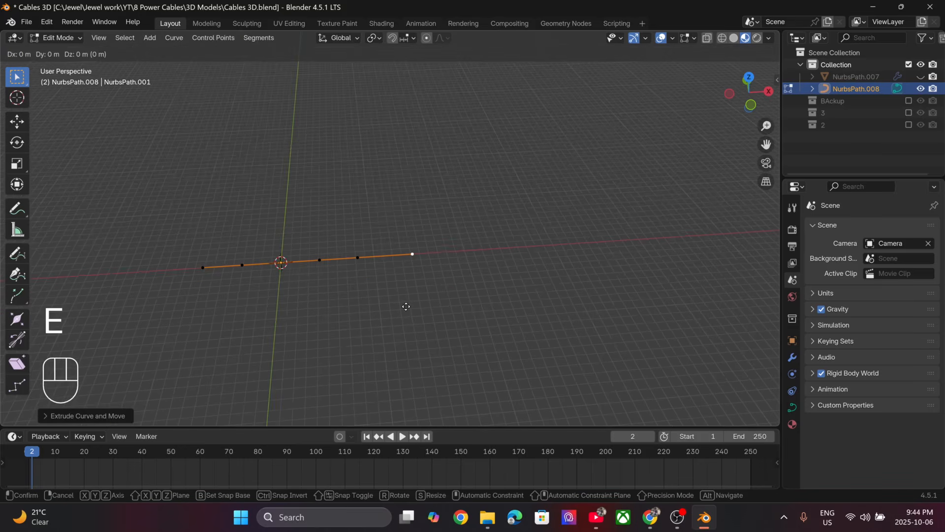
{"action": "key", "text": "x"}
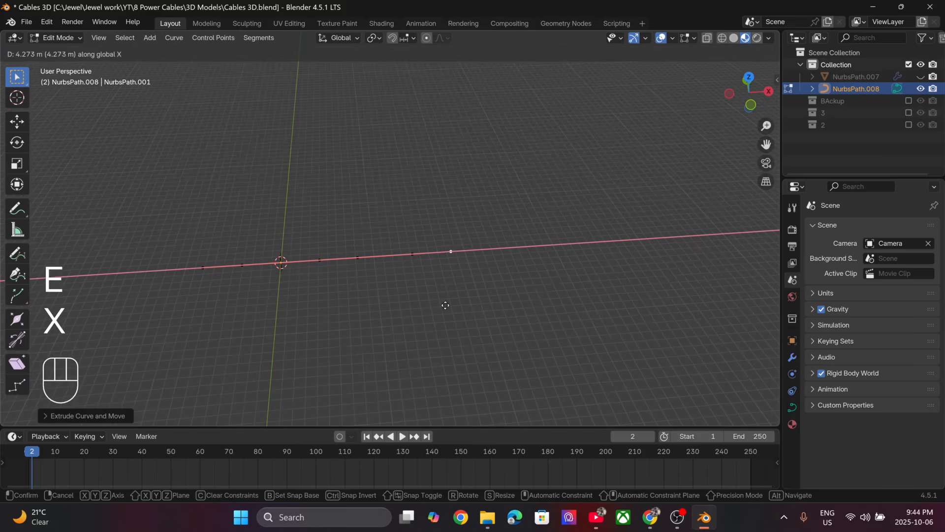
{"action": "left_click", "coordinate": [455, 303]}
{"action": "key", "text": "e"}
{"action": "key", "text": "x"}
{"action": "left_click", "coordinate": [511, 301]}
{"action": "key", "text": "e"}
{"action": "key", "text": "x"}
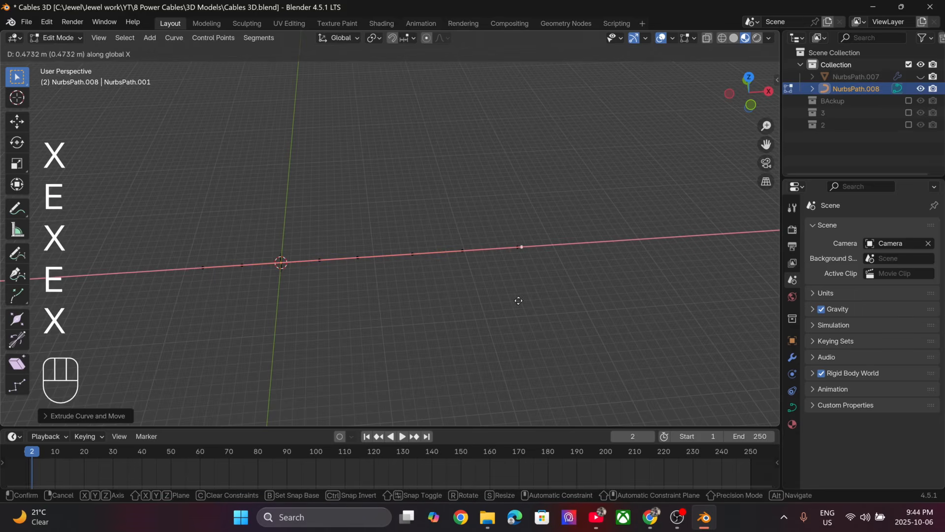
{"action": "left_click", "coordinate": [727, 276]}
{"action": "key", "text": "e"}
{"action": "key", "text": "x"}
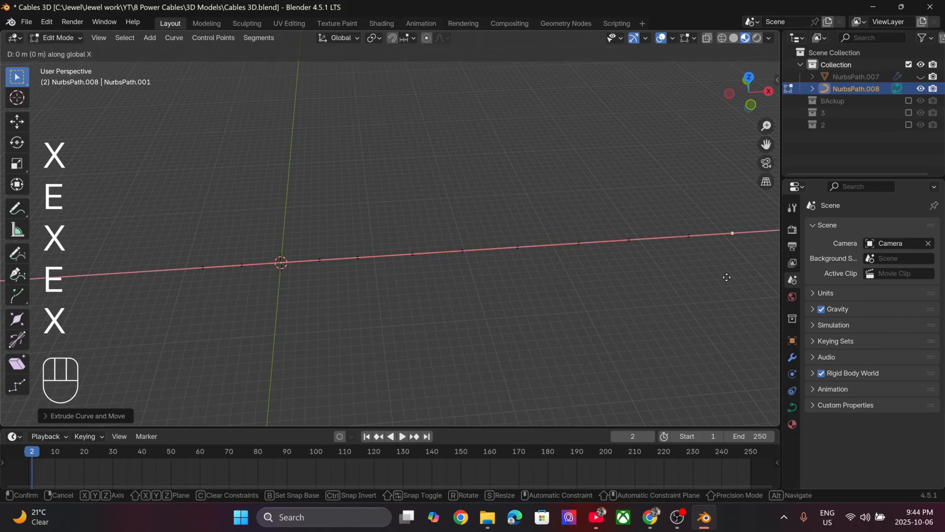
{"action": "left_click", "coordinate": [3, 277]}
{"action": "scroll", "coordinate": [421, 247], "scroll_direction": "down", "scroll_amount": 3}
{"action": "key", "text": "e"}
{"action": "key", "text": "x"}
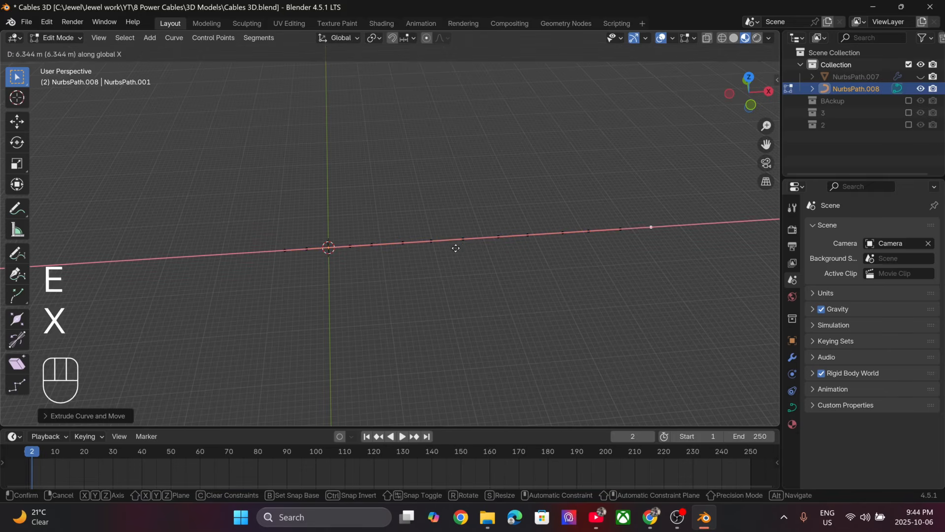
{"action": "left_click", "coordinate": [364, 272]}
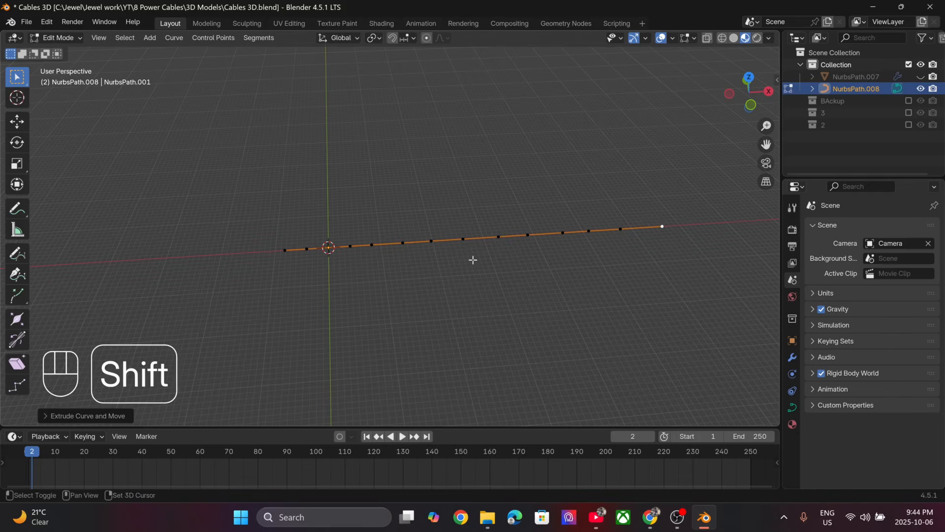
{"action": "middle_click_drag", "start_coordinate": [472, 260], "coordinate": [406, 275], "text": "shift"}
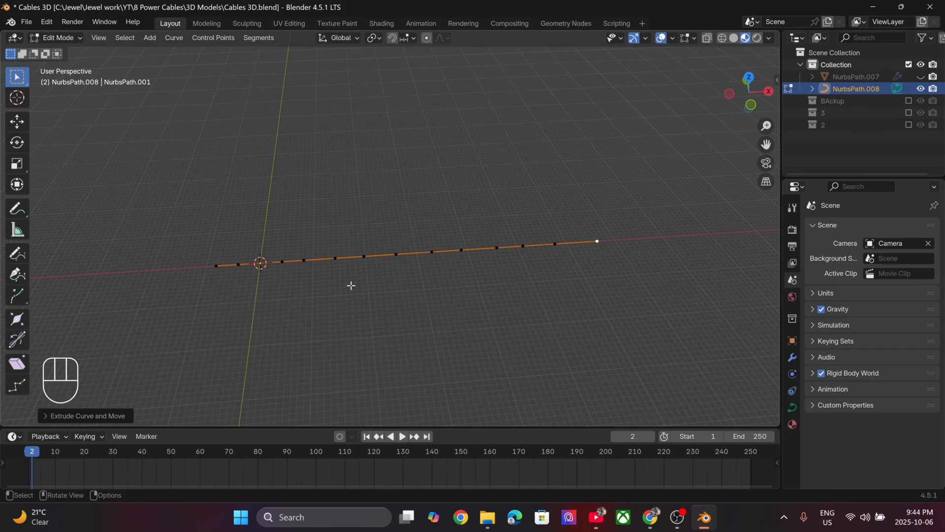
- Return to Object Mode and apply the scale of the extended path
{"action": "key", "text": "Tab"}
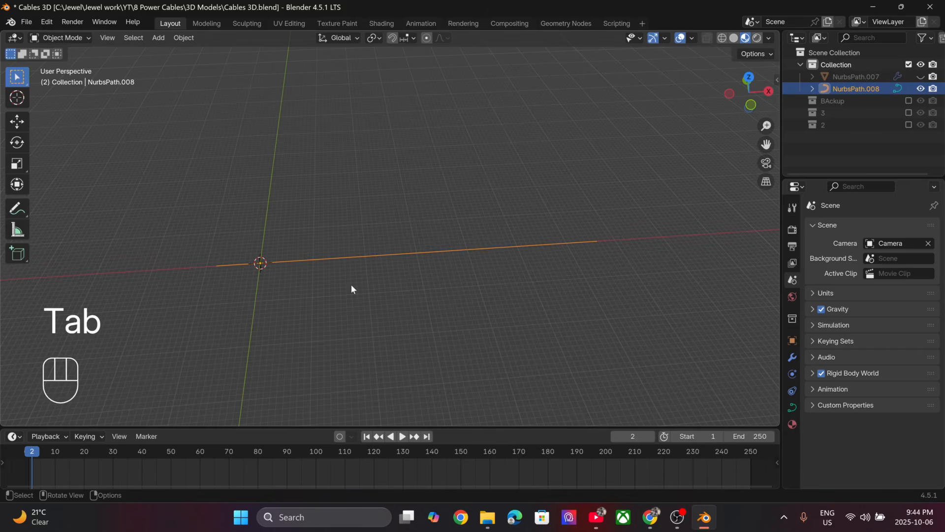
{"action": "scroll", "coordinate": [313, 285], "scroll_direction": "up", "scroll_amount": 1}
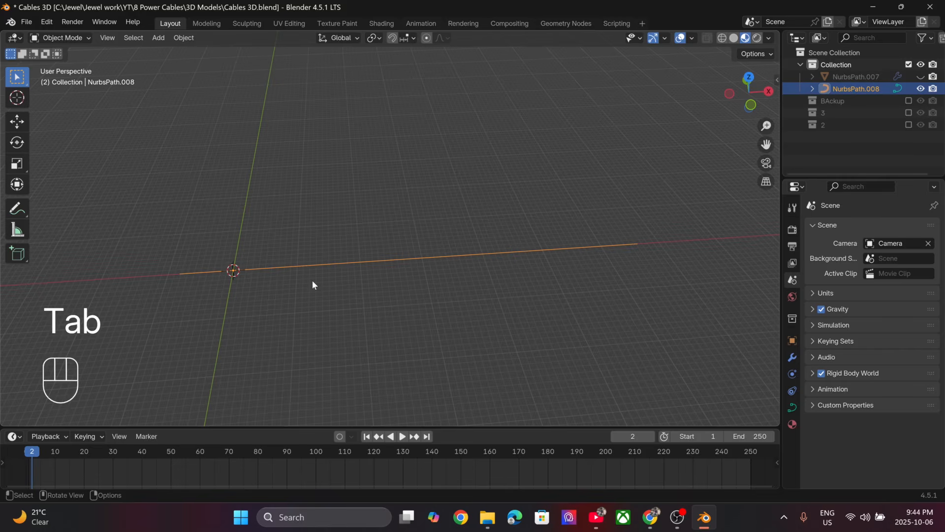
{"action": "key", "text": "ctrl+a"}
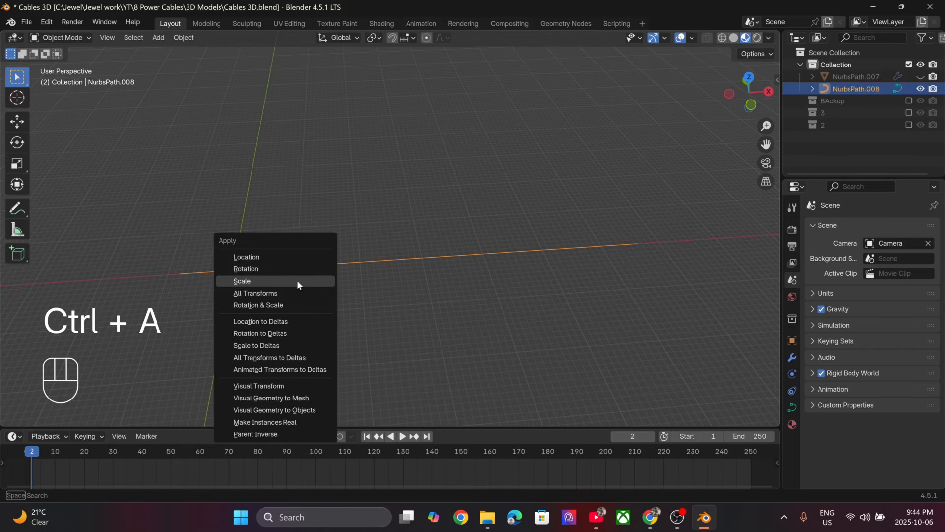
{"action": "left_click", "coordinate": [303, 280]}
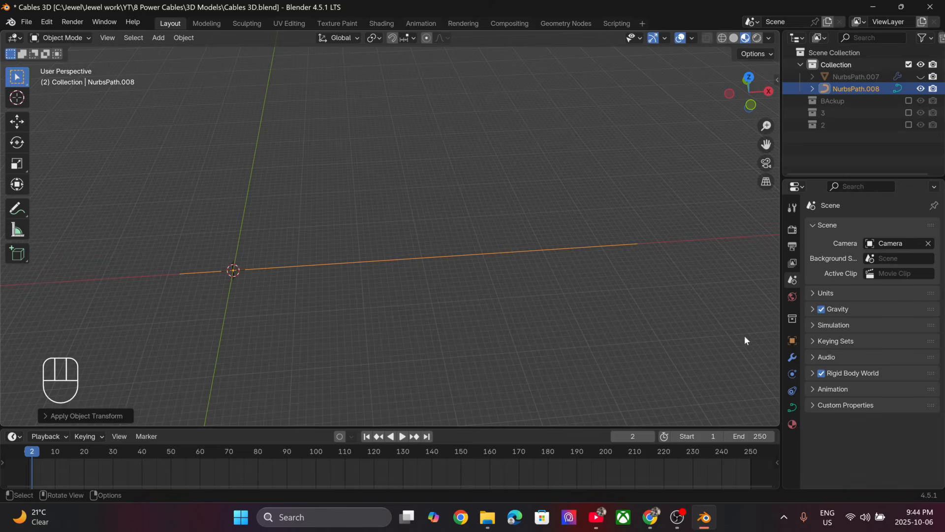
- Give the path round thickness by setting its bevel depth to 0.05 m in the curve data properties
{"action": "left_click", "coordinate": [792, 407]}
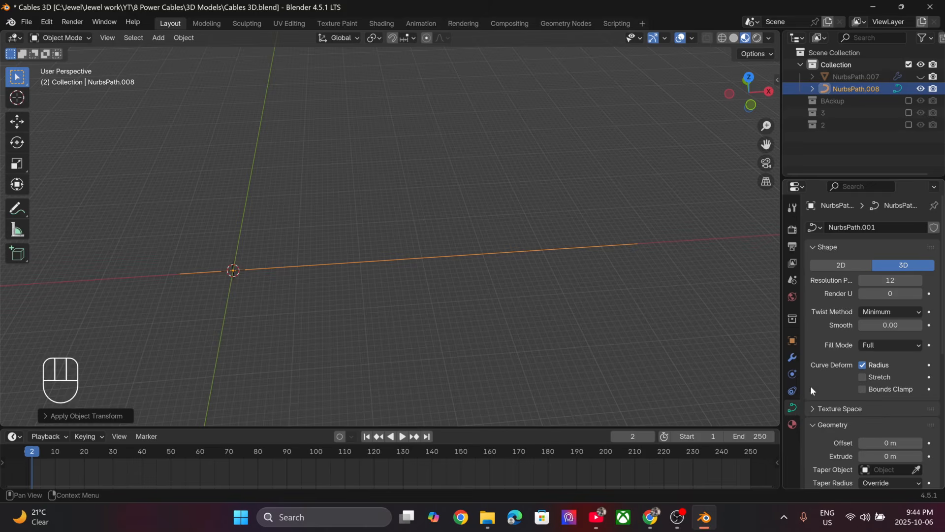
{"action": "scroll", "coordinate": [810, 386], "scroll_direction": "down", "scroll_amount": 5}
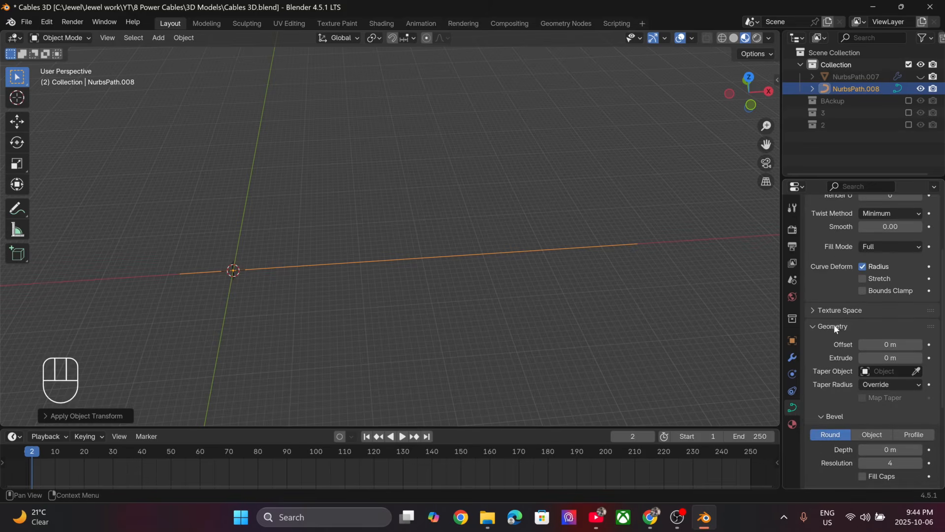
{"action": "middle_click_drag", "start_coordinate": [566, 295], "coordinate": [492, 315]}
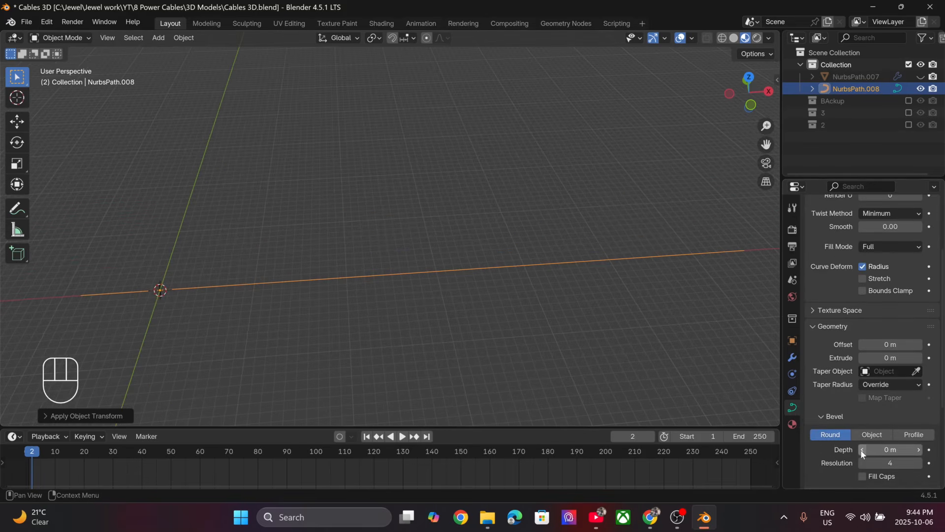
{"action": "mouse_move", "coordinate": [879, 450]}
{"action": "left_mouse_down"}
{"action": "mouse_move", "coordinate": [911, 449]}
{"action": "mouse_move", "coordinate": [895, 449]}
{"action": "left_mouse_up"}
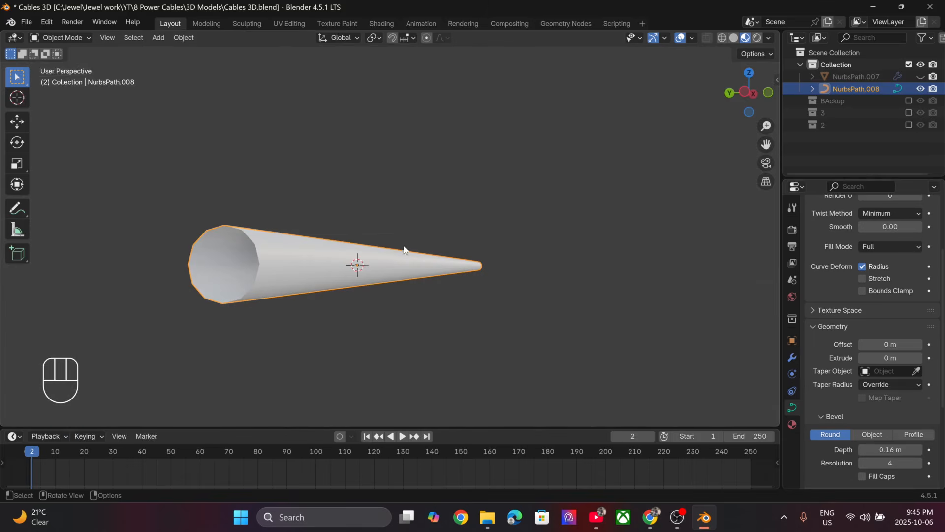
{"action": "left_click_drag", "start_coordinate": [892, 449], "coordinate": [890, 450]}
{"action": "left_click", "coordinate": [890, 450]}
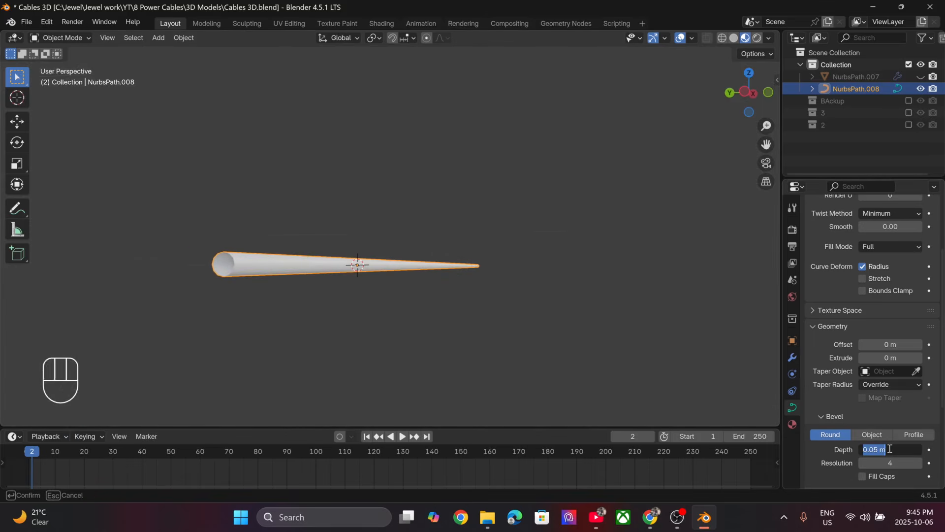
{"action": "type", "text": ".05"}
{"action": "key", "text": "Return"}
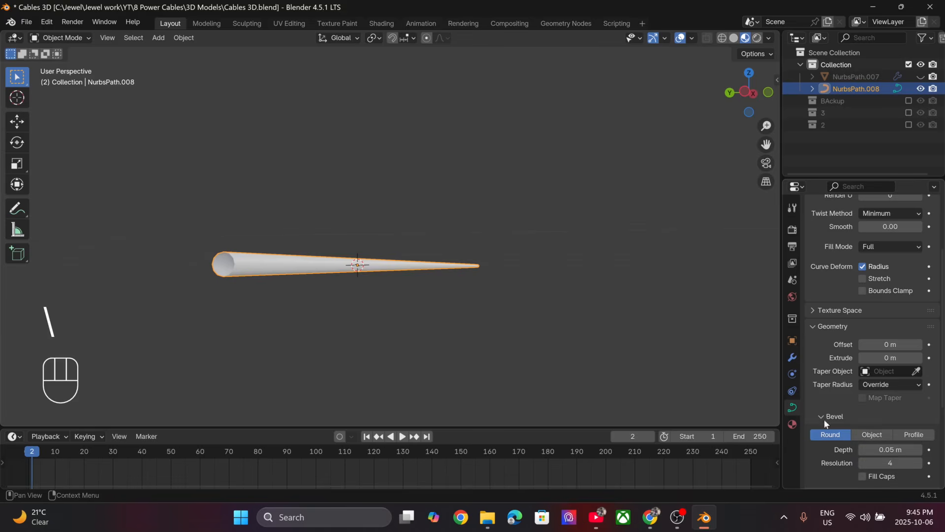
- Enable Fill Caps to close the ends of the beveled cable and disable its Path Animation
{"action": "middle_click_drag", "start_coordinate": [428, 261], "coordinate": [413, 225]}
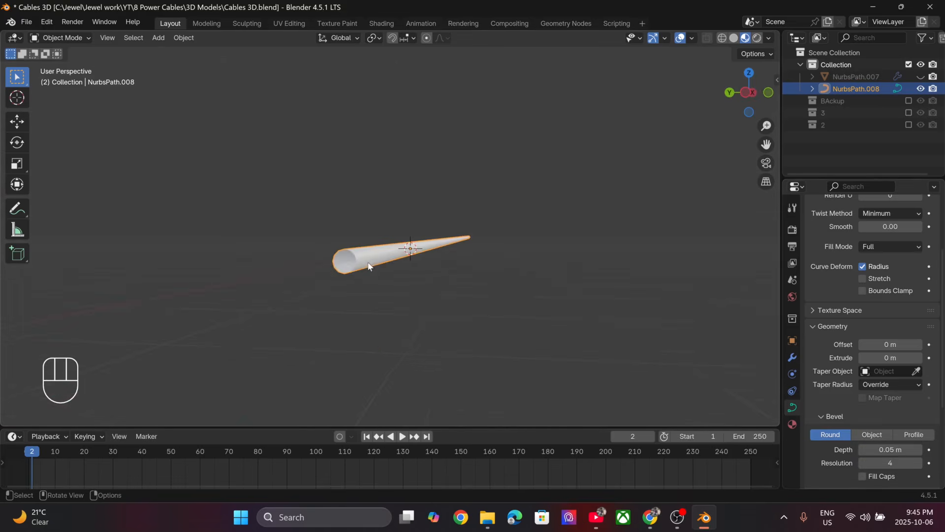
{"action": "scroll", "coordinate": [363, 269], "scroll_direction": "up", "scroll_amount": 3}
{"action": "middle_click_drag", "start_coordinate": [197, 349], "coordinate": [206, 339], "text": "shift"}
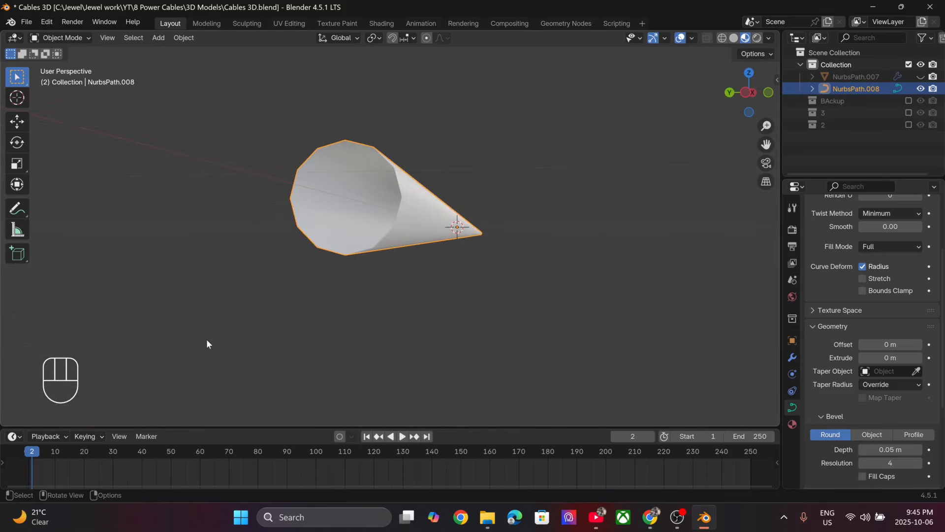
{"action": "scroll", "coordinate": [916, 451], "scroll_direction": "down", "scroll_amount": 3}
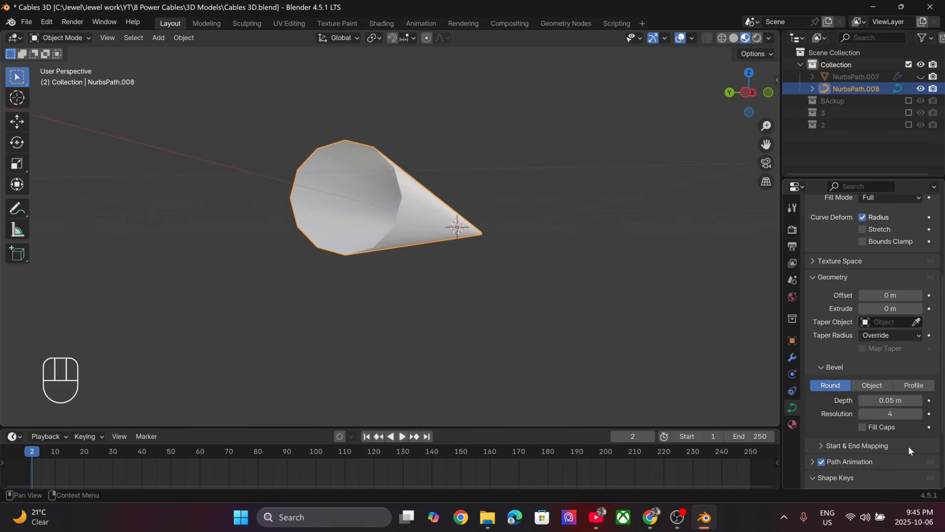
{"action": "left_click", "coordinate": [860, 426]}
{"action": "scroll", "coordinate": [400, 247], "scroll_direction": "down", "scroll_amount": 5}
{"action": "middle_click_drag", "start_coordinate": [401, 247], "coordinate": [399, 249]}
{"action": "left_click", "coordinate": [821, 462]}
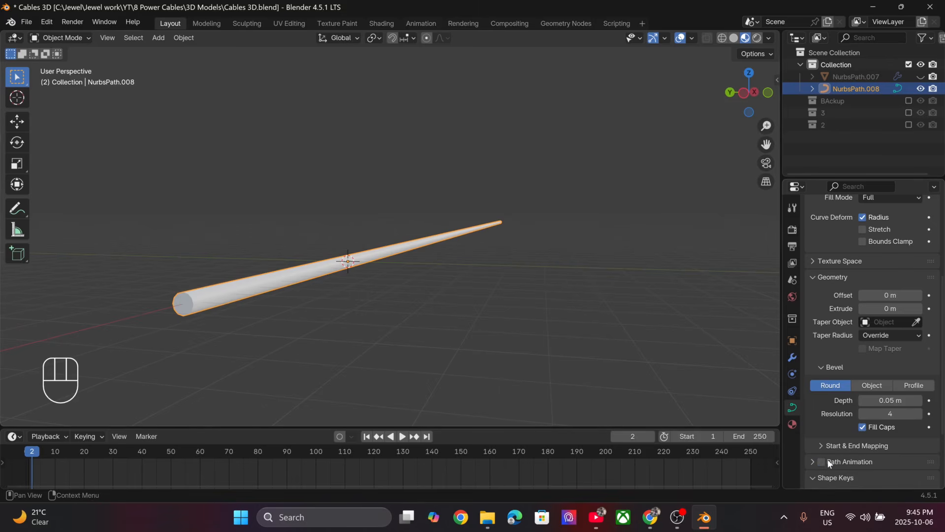
- Expand the cable's Path Animation settings and turn off Fill Caps for its bevel
{"action": "left_click", "coordinate": [828, 461]}
{"action": "left_click", "coordinate": [862, 426]}
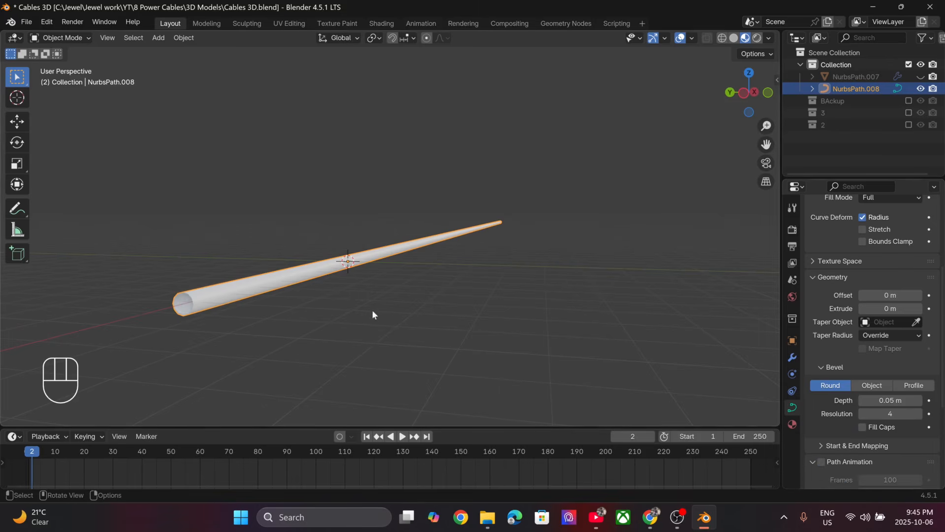
- Add a second Path curve to the scene alongside the straight cable
{"action": "key", "text": "KP_1"}
{"action": "scroll", "coordinate": [377, 308], "scroll_direction": "down", "scroll_amount": 5}
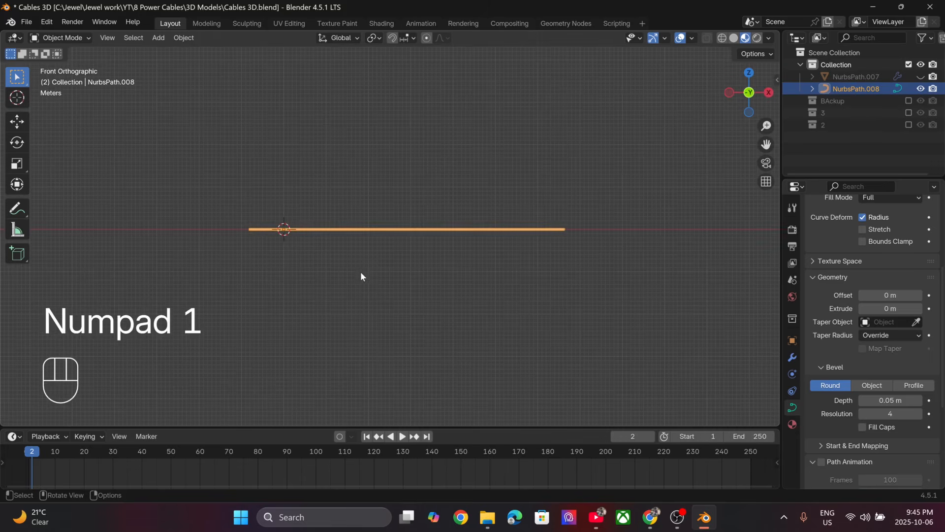
{"action": "scroll", "coordinate": [360, 271], "scroll_direction": "up", "scroll_amount": 2}
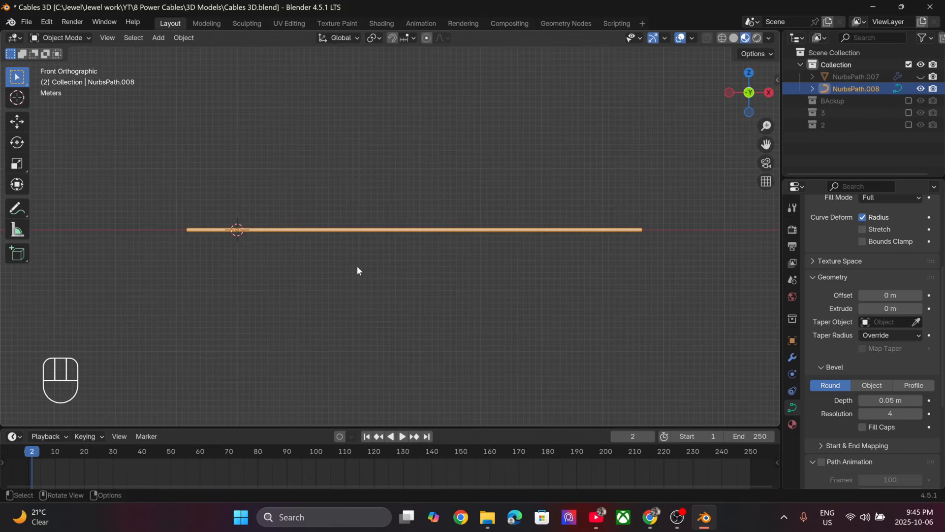
{"action": "key", "text": "shift+a"}
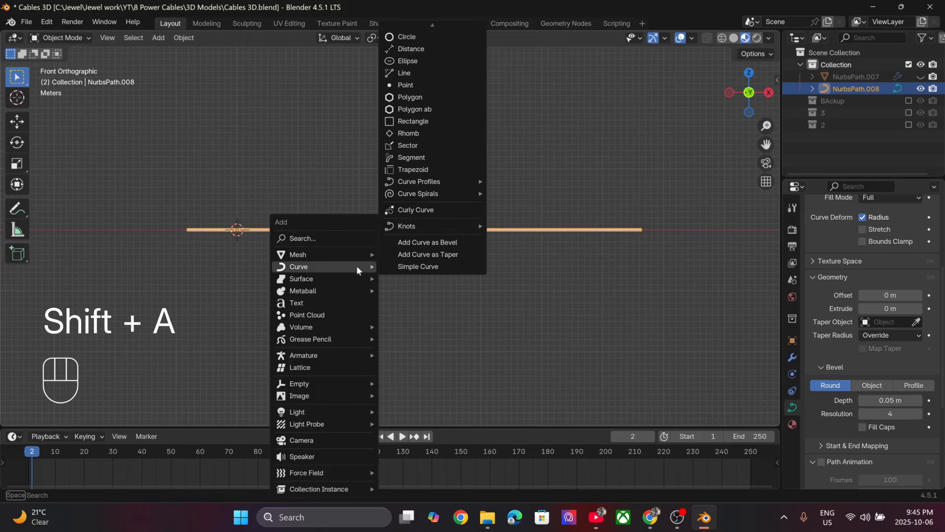
{"action": "scroll", "coordinate": [431, 92], "scroll_direction": "up", "scroll_amount": 3}
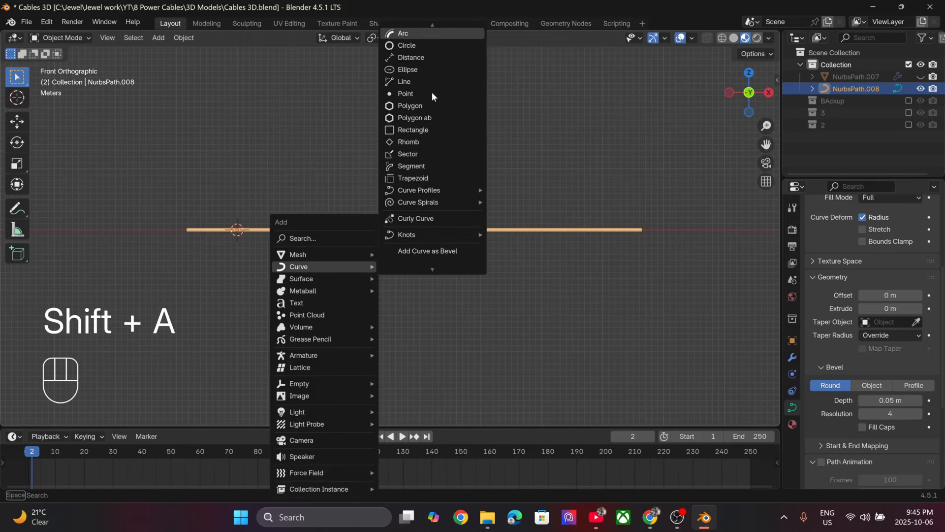
{"action": "scroll", "coordinate": [431, 91], "scroll_direction": "up", "scroll_amount": 4}
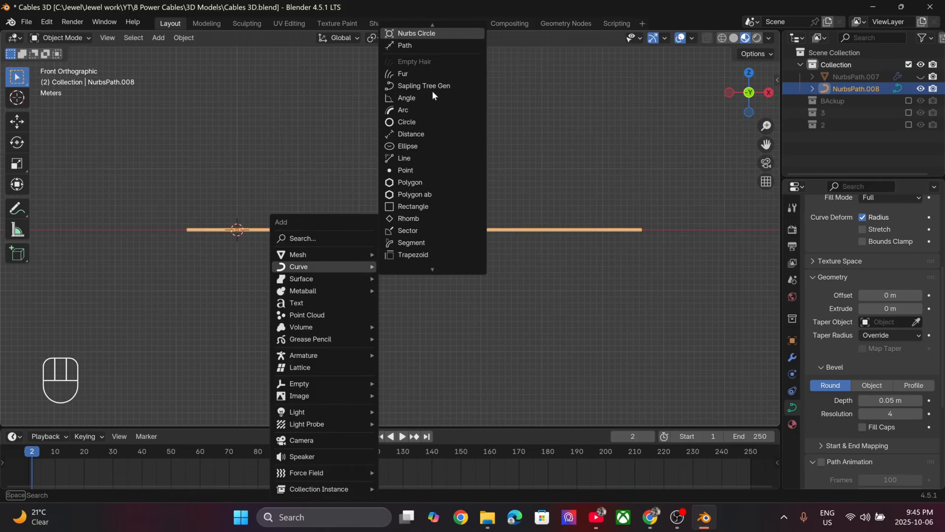
{"action": "left_click", "coordinate": [435, 45]}
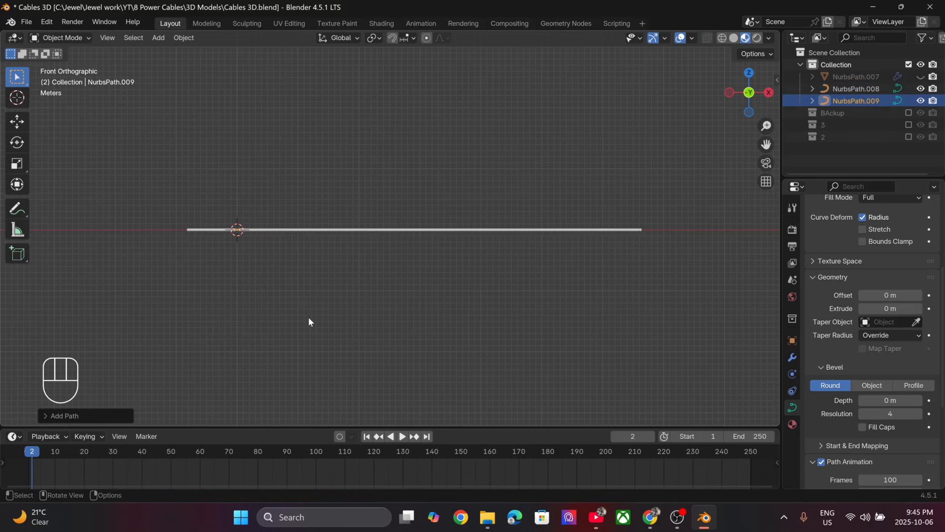
- Move the new path to the positive Y side of the cable in top view, enlarge it several times, and apply its scale
{"action": "key", "text": "KP_7"}
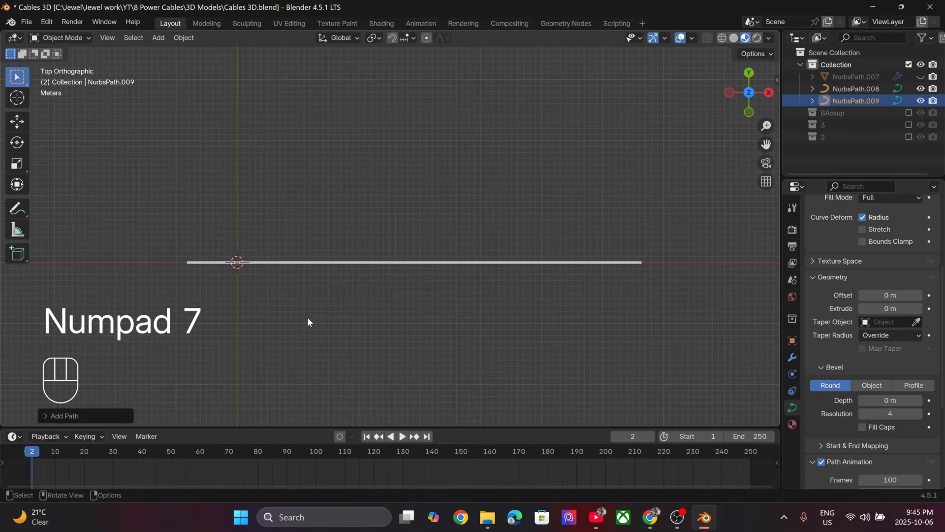
{"action": "key", "text": "g"}
{"action": "left_click", "coordinate": [391, 228]}
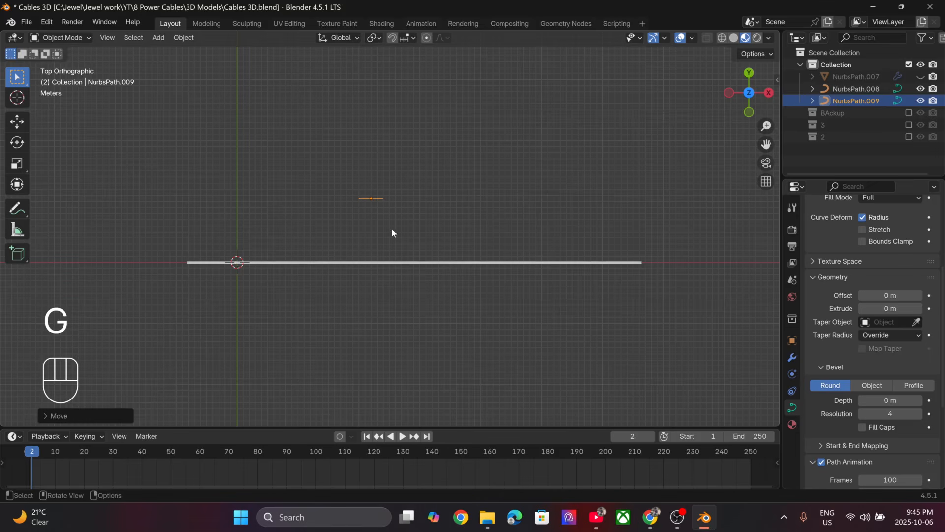
{"action": "key", "text": "s"}
{"action": "left_click", "coordinate": [363, 291]}
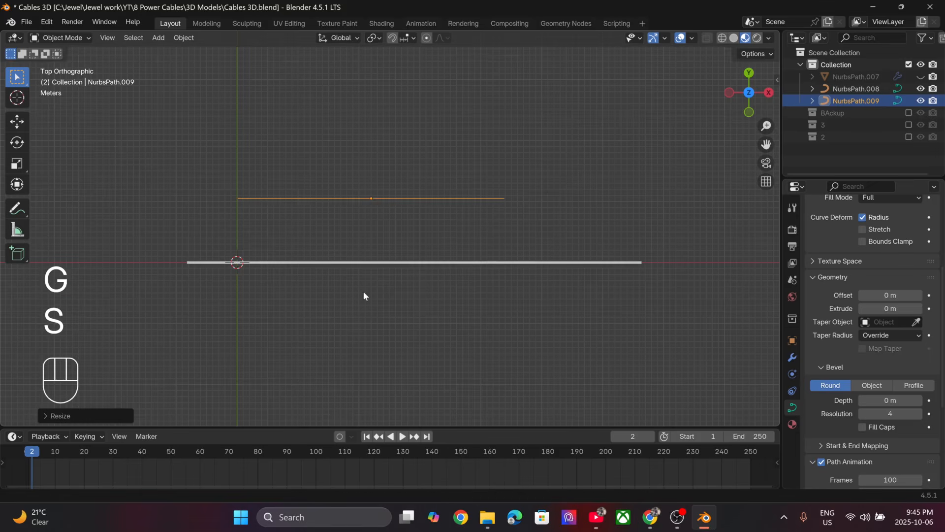
{"action": "key", "text": "ctrl+a"}
{"action": "left_click", "coordinate": [336, 296]}
- In Edit Mode, move the new path's second control point farther toward positive Y and its fourth point across the cable toward negative Y
{"action": "key", "text": "Tab"}
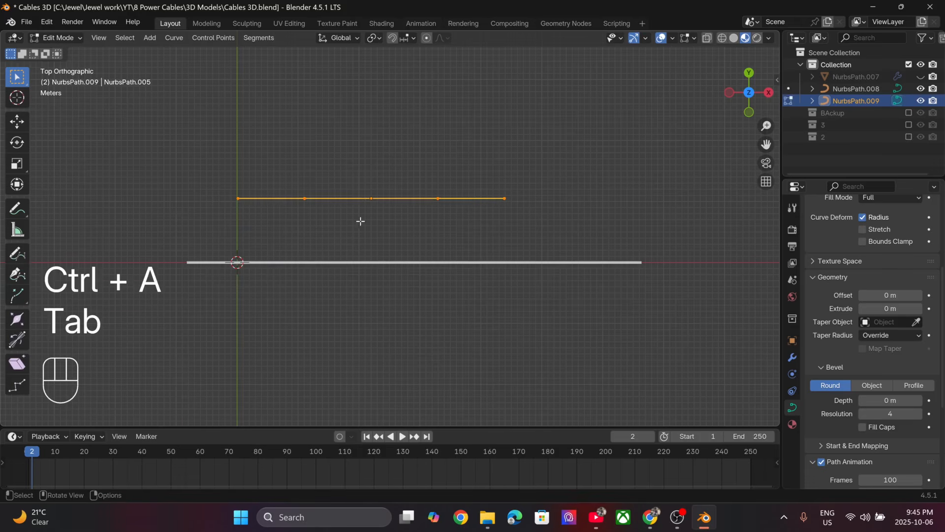
{"action": "left_click", "coordinate": [308, 201]}
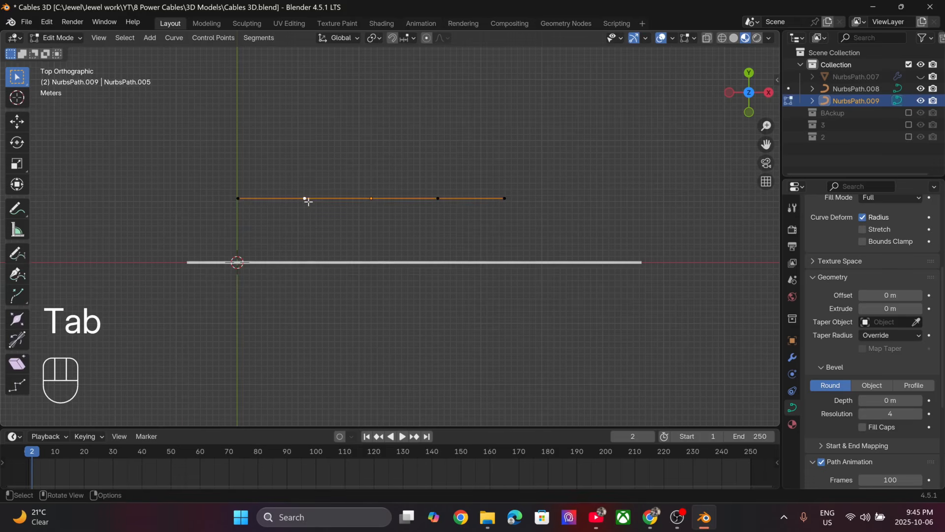
{"action": "key", "text": "g"}
{"action": "left_click", "coordinate": [345, 138]}
{"action": "left_click", "coordinate": [418, 199]}
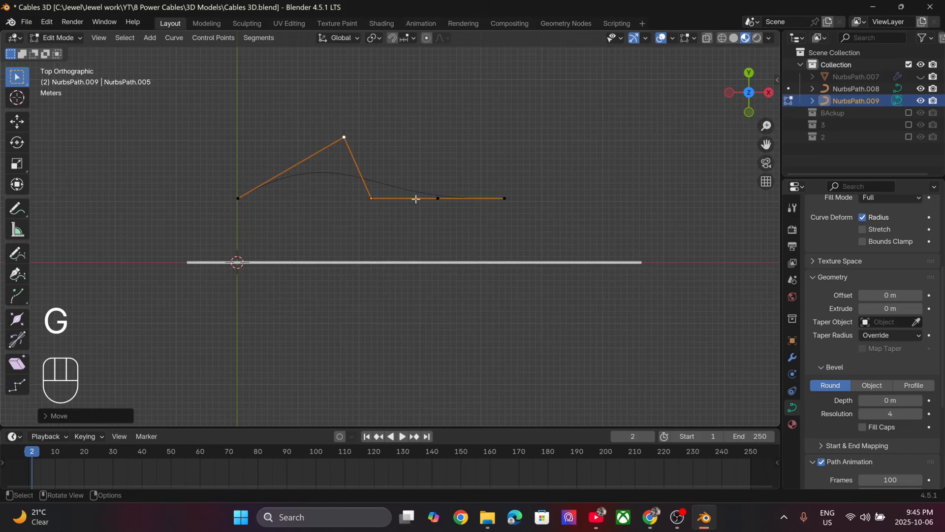
{"action": "key", "text": "g"}
{"action": "left_click", "coordinate": [408, 305]}
- Move the path's end point back below the cable on the negative Y side and shift the fourth control point slightly toward positive Y
{"action": "left_click", "coordinate": [504, 198]}
{"action": "key", "text": "g"}
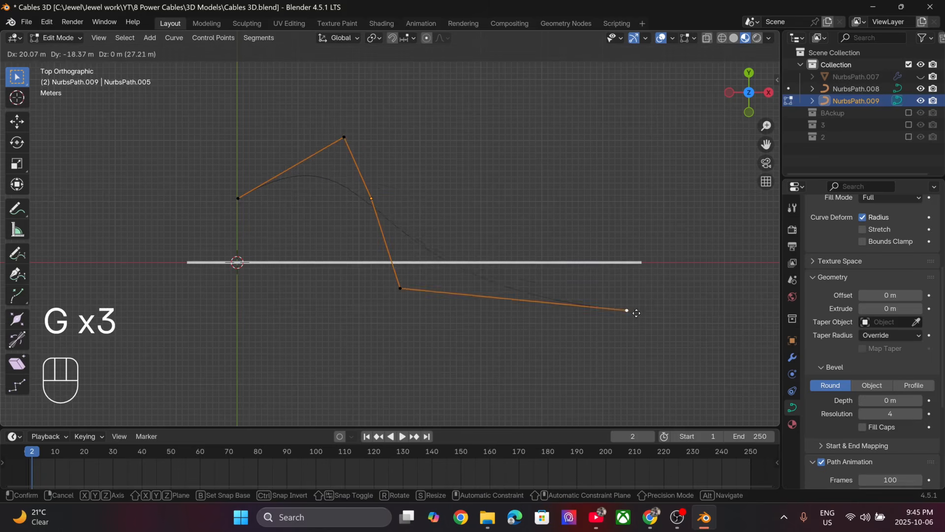
{"action": "left_click", "coordinate": [333, 355]}
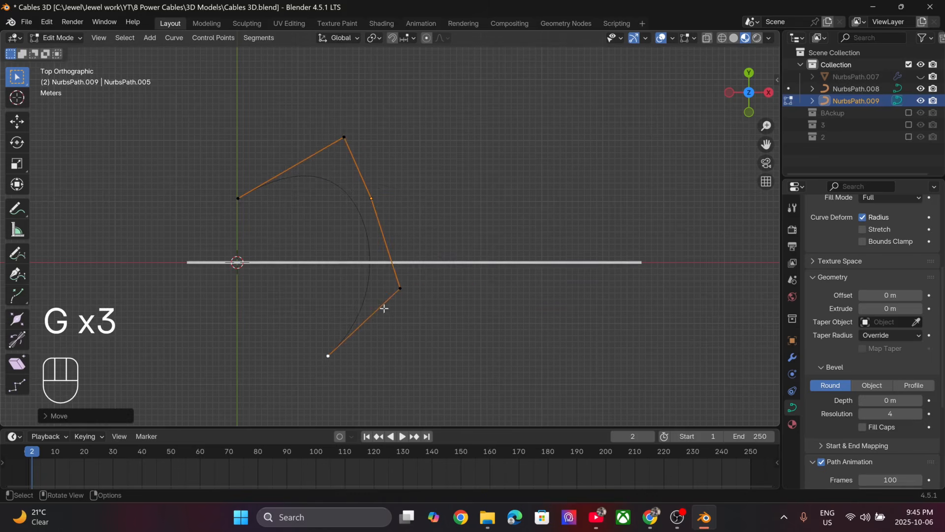
{"action": "left_click", "coordinate": [403, 279]}
{"action": "key", "text": "g"}
{"action": "left_click", "coordinate": [392, 243]}
- Extrude the path's end point three times in top view, along positive X, across the cable to positive Y, then diagonally outward
{"action": "left_click", "coordinate": [333, 355]}
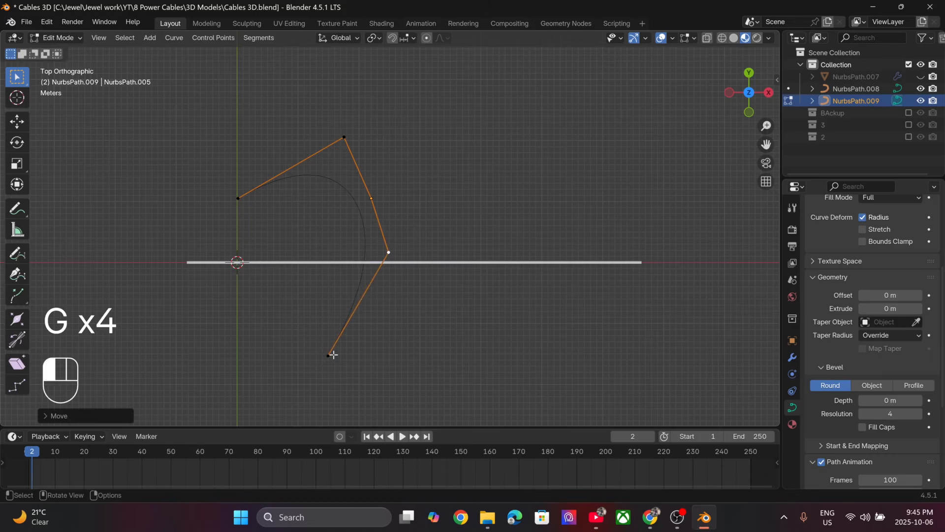
{"action": "key", "text": "e"}
{"action": "left_click", "coordinate": [522, 361]}
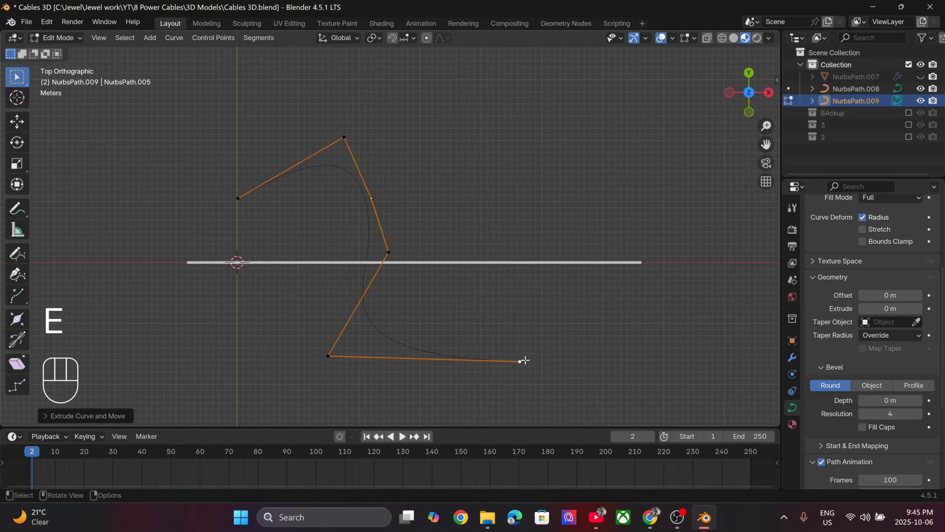
{"action": "key", "text": "e"}
{"action": "left_click", "coordinate": [531, 178]}
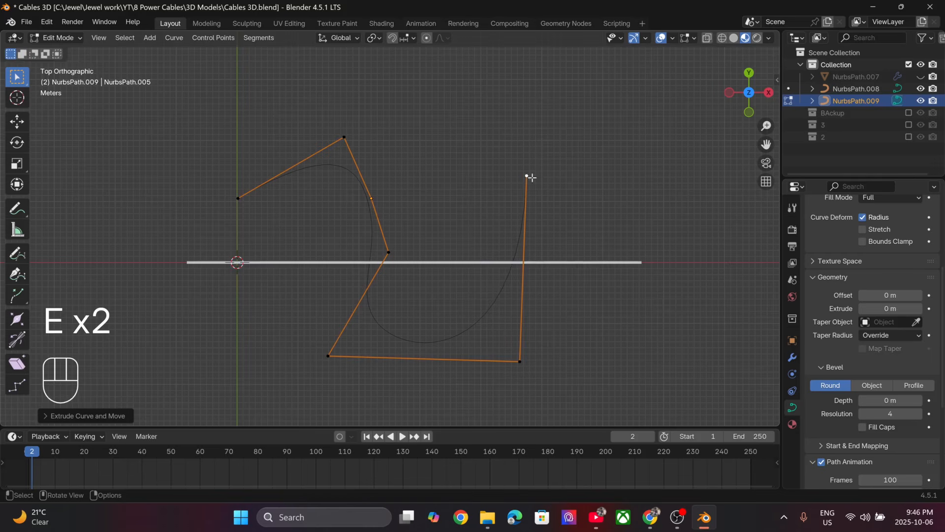
{"action": "key", "text": "e"}
{"action": "left_click", "coordinate": [635, 231]}
- Shape the path in 3D by raising its second control point, lowering the fifth, and moving the fourth farther along the cable
{"action": "middle_click_drag", "start_coordinate": [356, 293], "coordinate": [389, 205]}
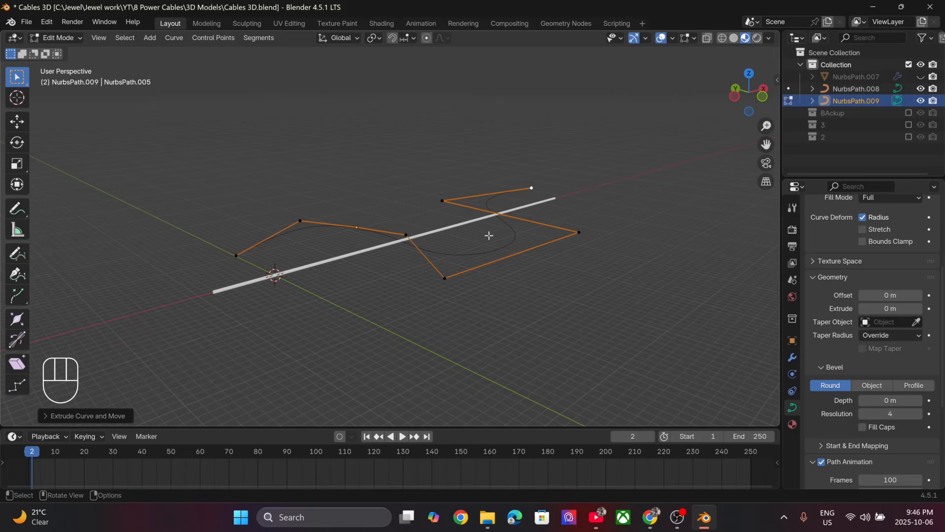
{"action": "left_click", "coordinate": [301, 220]}
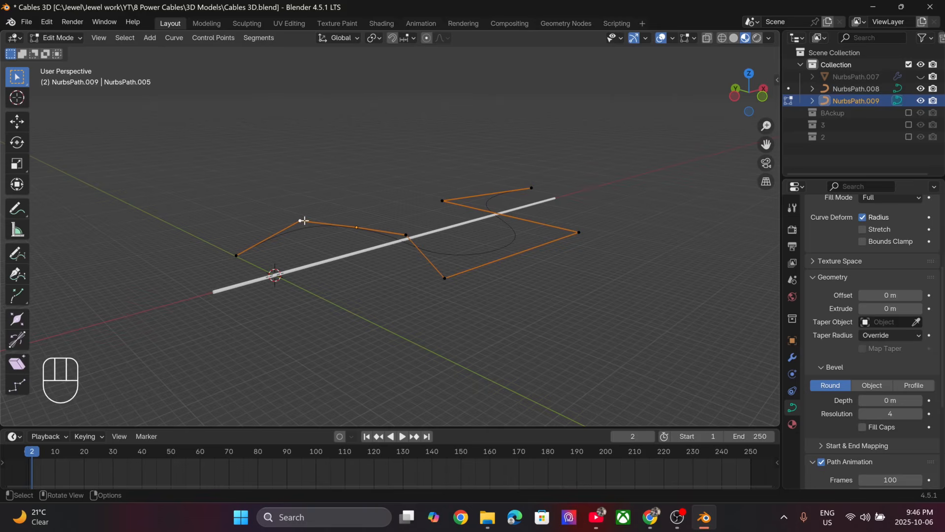
{"action": "key", "text": "g"}
{"action": "left_click", "coordinate": [328, 128]}
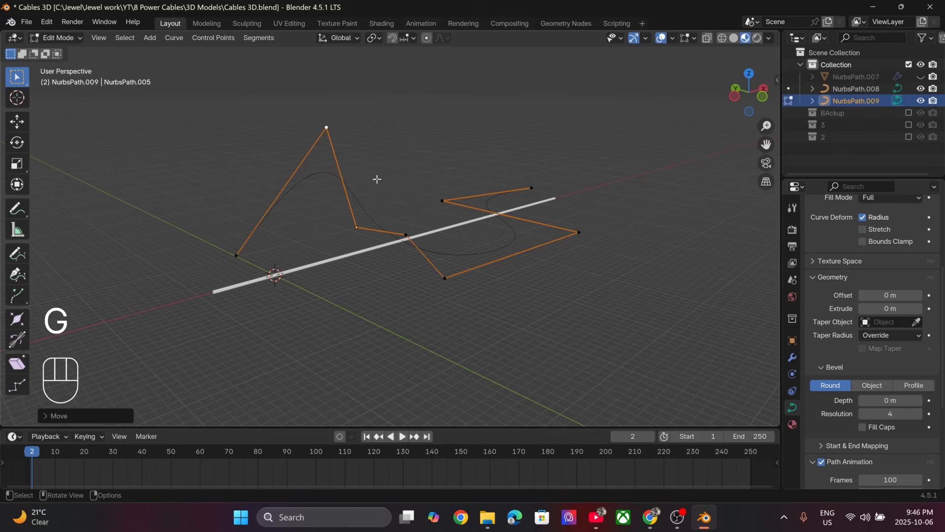
{"action": "left_click", "coordinate": [449, 276]}
{"action": "key", "text": "g"}
{"action": "left_click", "coordinate": [458, 345]}
{"action": "left_click", "coordinate": [409, 243]}
{"action": "key", "text": "g"}
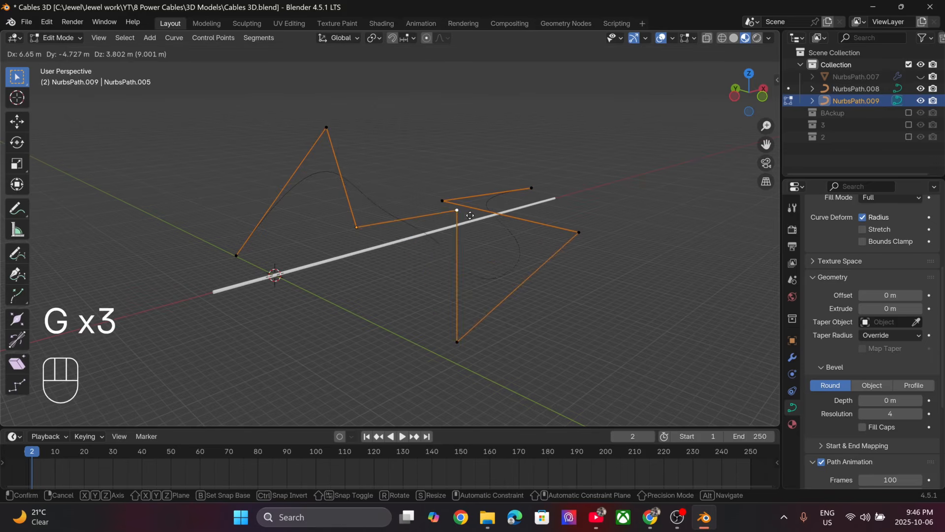
{"action": "left_click", "coordinate": [490, 213]}
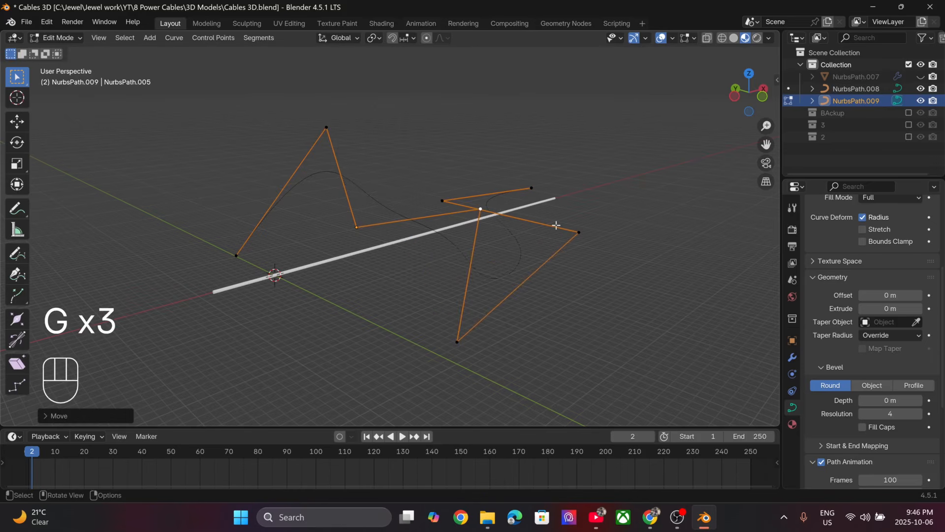
- Form a loop by pulling the sixth and seventh control points back toward the path's start and moving the end point across the cable
{"action": "left_click", "coordinate": [576, 231]}
{"action": "key", "text": "g"}
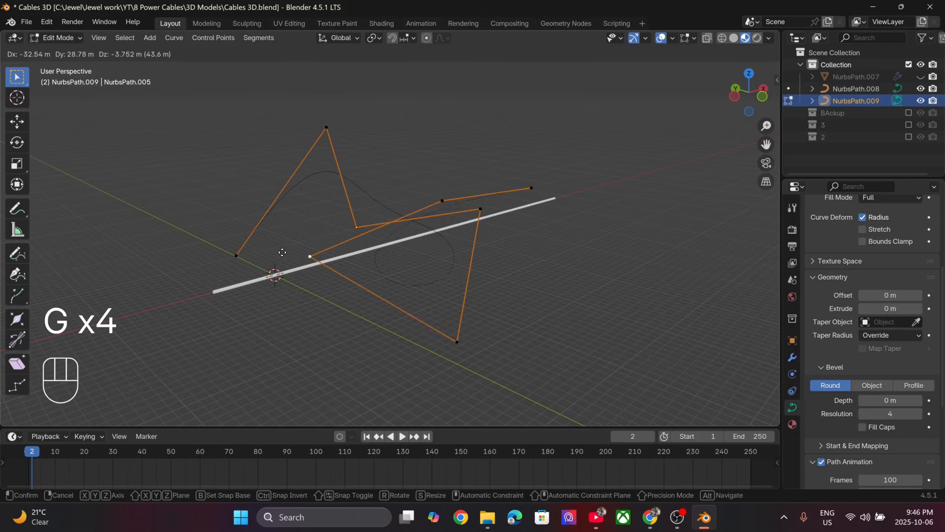
{"action": "left_click", "coordinate": [280, 251]}
{"action": "middle_click_drag", "start_coordinate": [520, 193], "coordinate": [476, 175]}
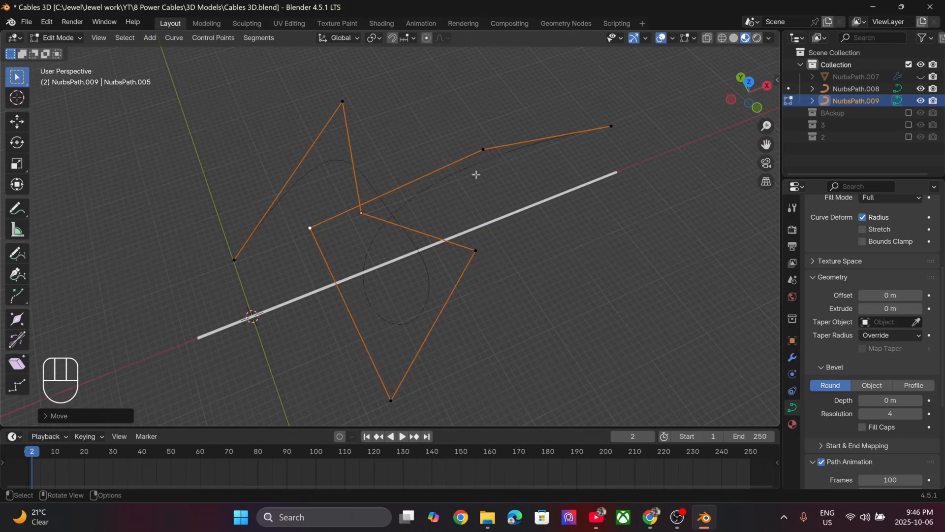
{"action": "left_click", "coordinate": [480, 151]}
{"action": "key", "text": "g"}
{"action": "left_click", "coordinate": [385, 178]}
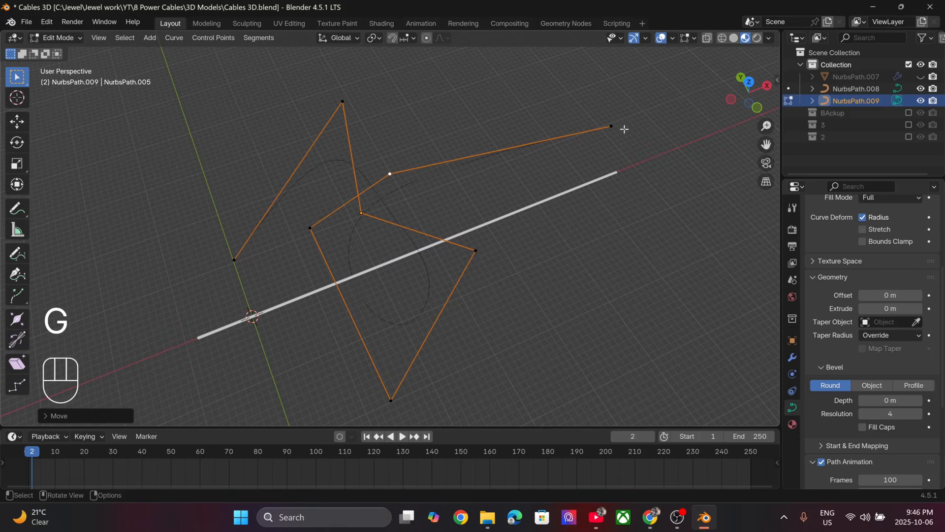
{"action": "left_click", "coordinate": [622, 128]}
{"action": "key", "text": "g"}
{"action": "left_click", "coordinate": [627, 283]}
- Return to Object Mode and apply All Transforms to the looped path
{"action": "middle_click_drag", "start_coordinate": [626, 283], "coordinate": [410, 212]}
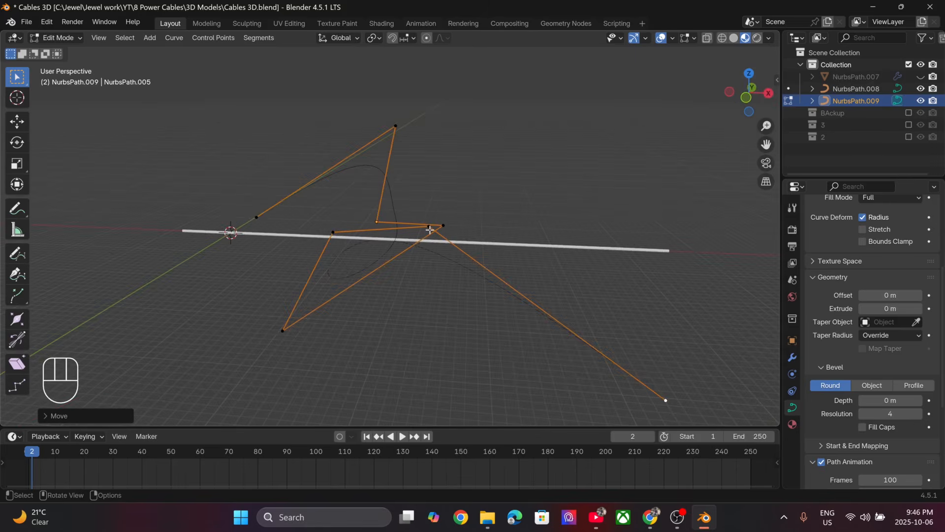
{"action": "key", "text": "Tab"}
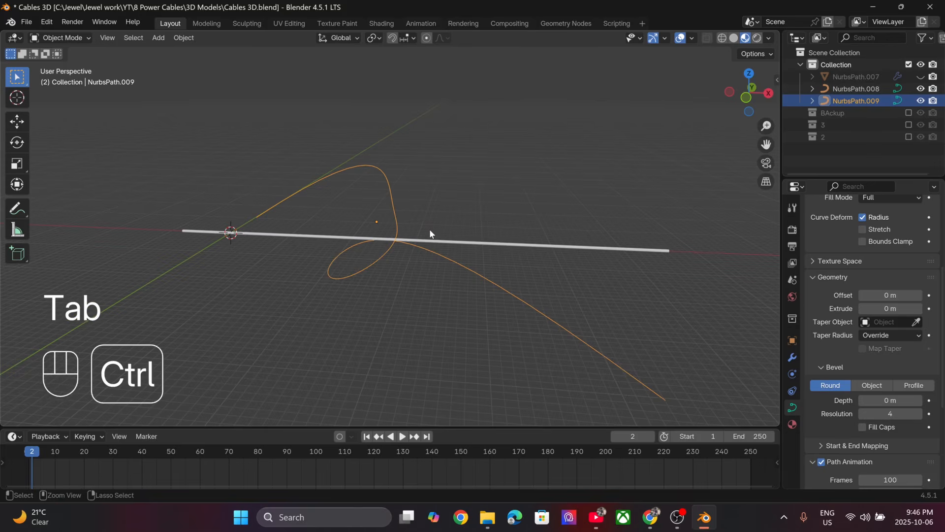
{"action": "key", "text": "ctrl+a"}
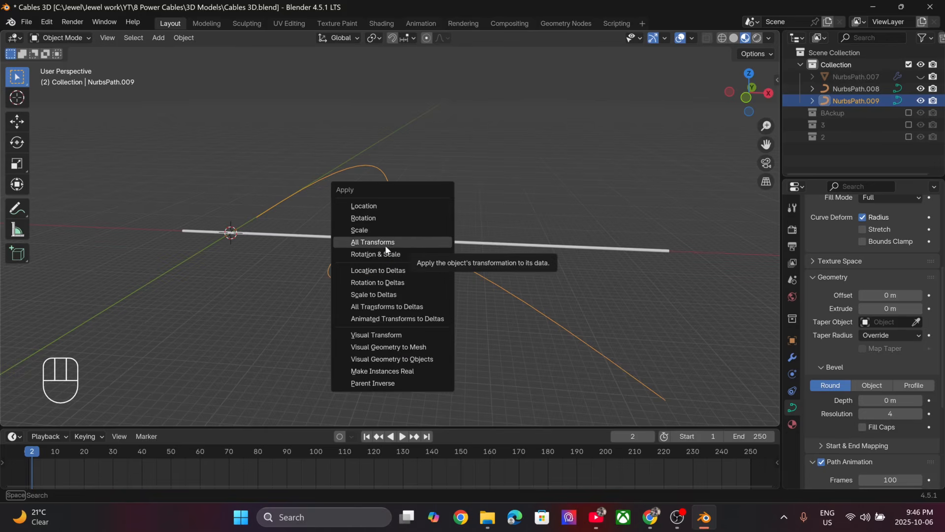
{"action": "left_click", "coordinate": [421, 241]}
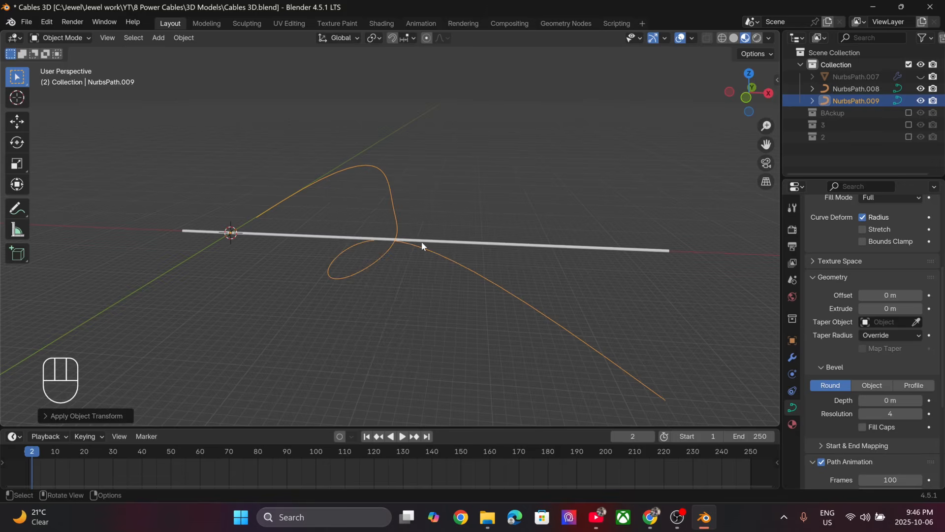
- Select the straight cable and add a Curve deform modifier to it
{"action": "mouse_move", "coordinate": [335, 266]}
{"action": "middle_mouse_down"}
{"action": "mouse_move", "coordinate": [376, 325]}
{"action": "mouse_move", "coordinate": [352, 265]}
{"action": "middle_mouse_up"}
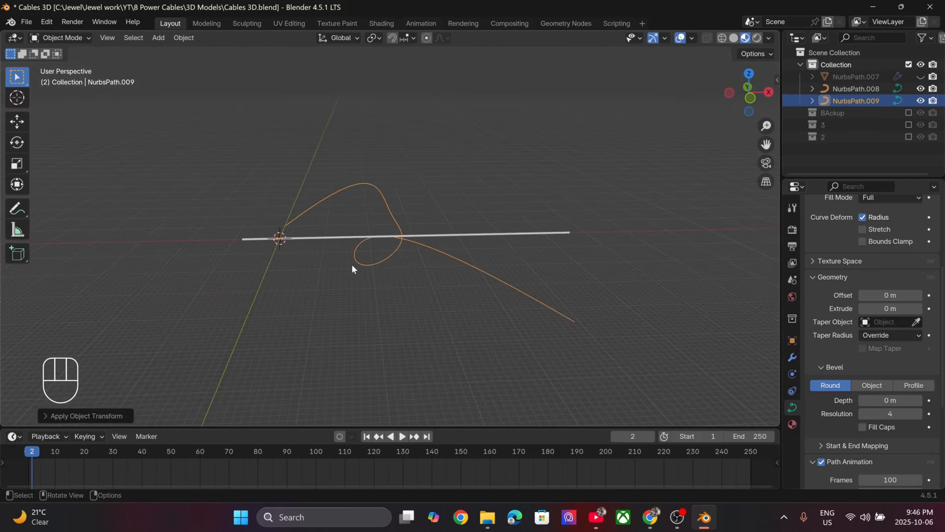
{"action": "left_click", "coordinate": [323, 238]}
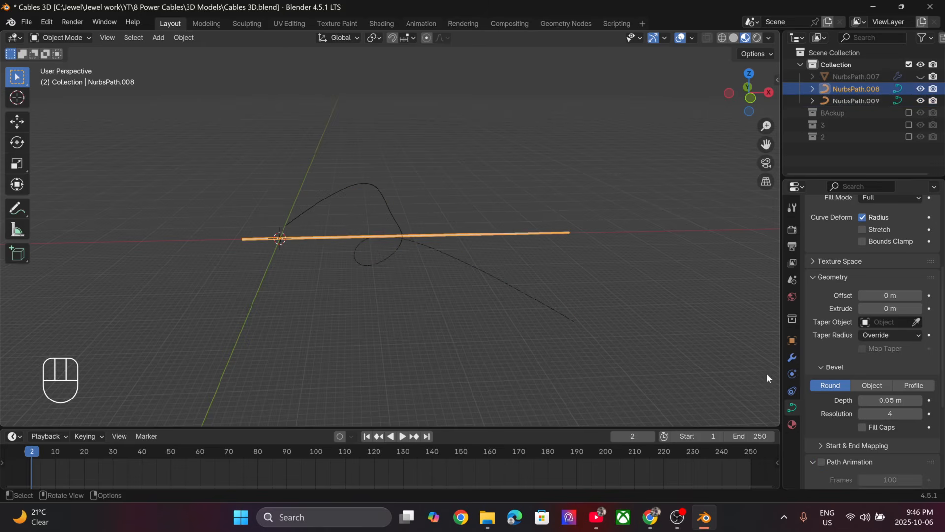
{"action": "left_click", "coordinate": [792, 358]}
{"action": "left_click", "coordinate": [857, 229]}
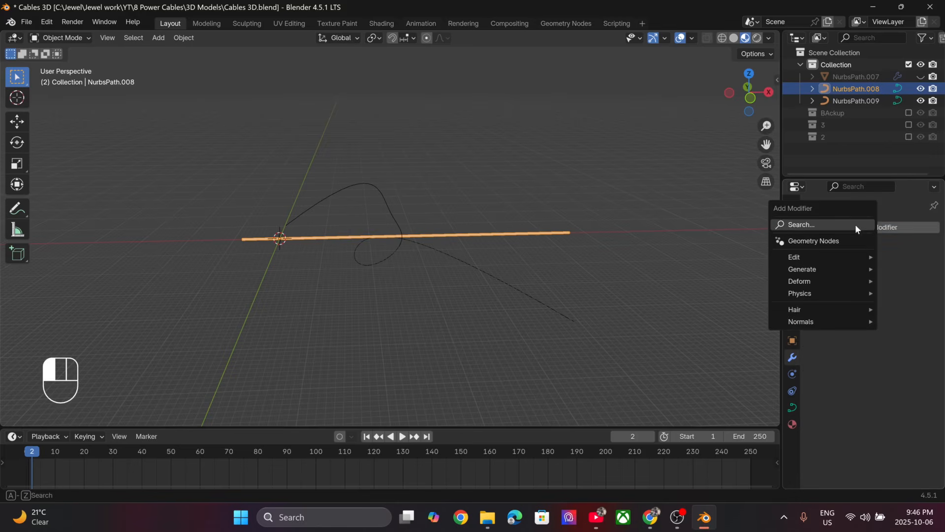
{"action": "left_click", "coordinate": [855, 224]}
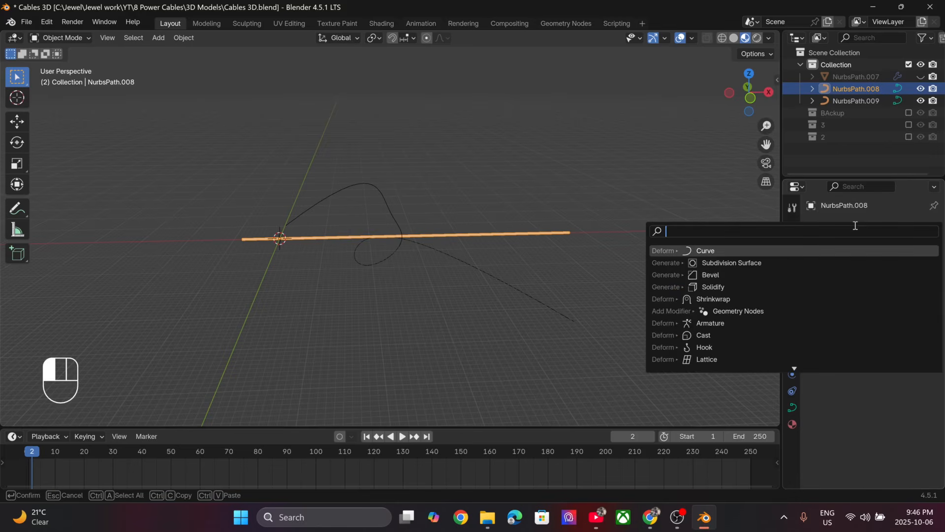
{"action": "left_click", "coordinate": [728, 251]}
{"action": "scroll", "coordinate": [492, 288], "scroll_direction": "up", "scroll_amount": 3}
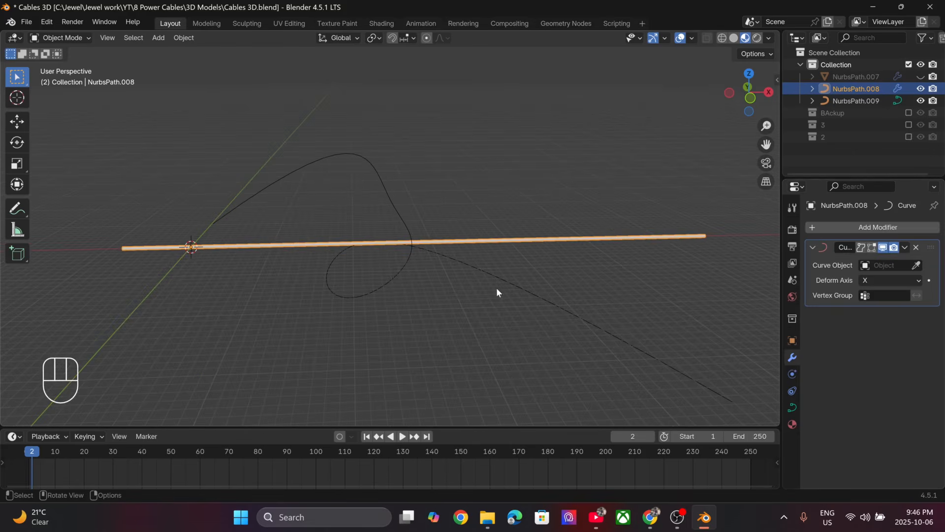
- Set the looped path as the curve object of the straight cable's Curve modifier
{"action": "left_click", "coordinate": [917, 265]}
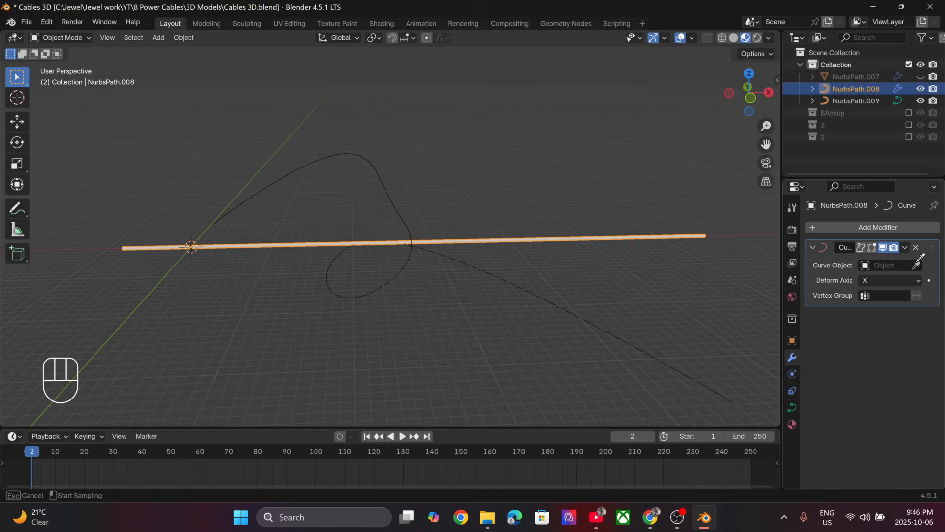
{"action": "left_click", "coordinate": [395, 205]}
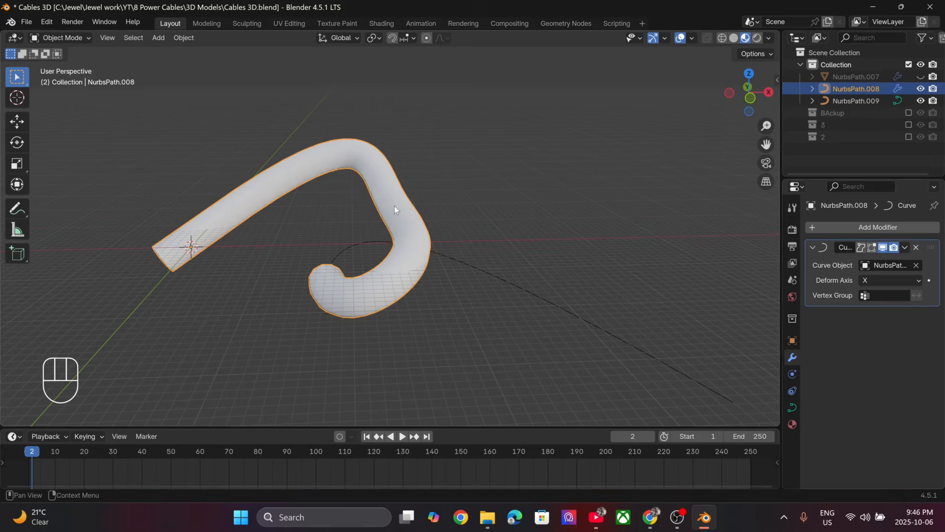
{"action": "middle_click_drag", "start_coordinate": [392, 242], "coordinate": [344, 259]}
- Thin the cable by setting its round bevel depth to 0.01 m
{"action": "left_click", "coordinate": [792, 407]}
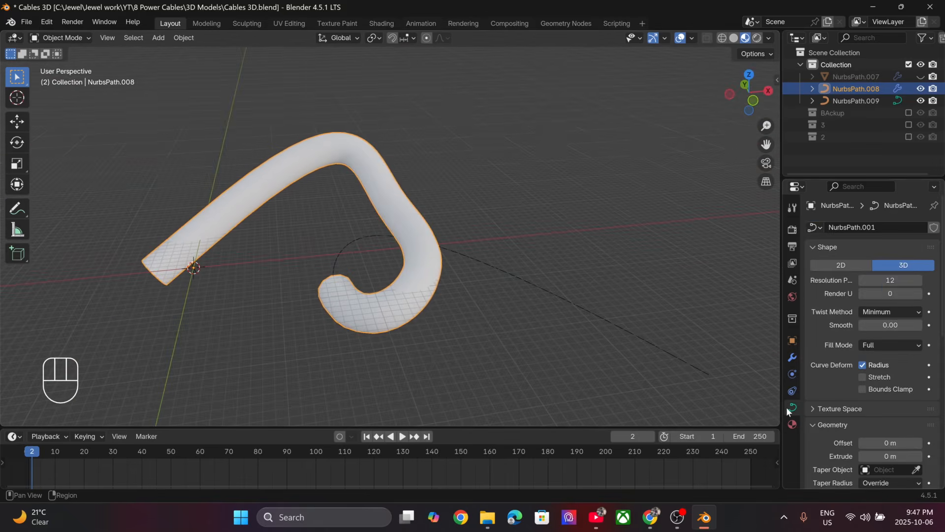
{"action": "scroll", "coordinate": [851, 435], "scroll_direction": "down", "scroll_amount": 6}
{"action": "mouse_move", "coordinate": [881, 400]}
{"action": "left_mouse_down"}
{"action": "mouse_move", "coordinate": [861, 400]}
{"action": "mouse_move", "coordinate": [893, 399]}
{"action": "mouse_move", "coordinate": [867, 400]}
{"action": "left_mouse_up"}
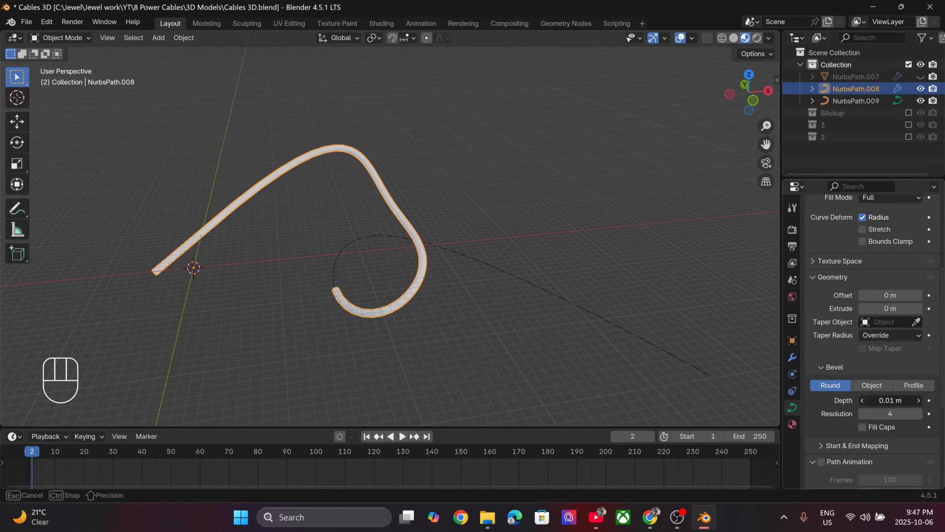
{"action": "left_click", "coordinate": [918, 398]}
{"action": "key", "text": "KP_1"}
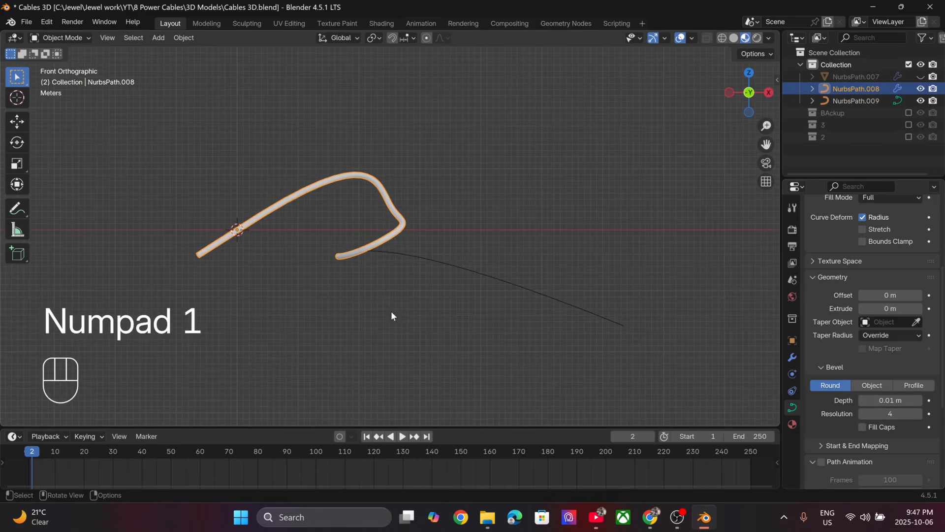
{"action": "mouse_move", "coordinate": [391, 316]}
{"action": "middle_mouse_down"}
{"action": "mouse_move", "coordinate": [395, 307]}
{"action": "mouse_move", "coordinate": [400, 318]}
{"action": "middle_mouse_up"}
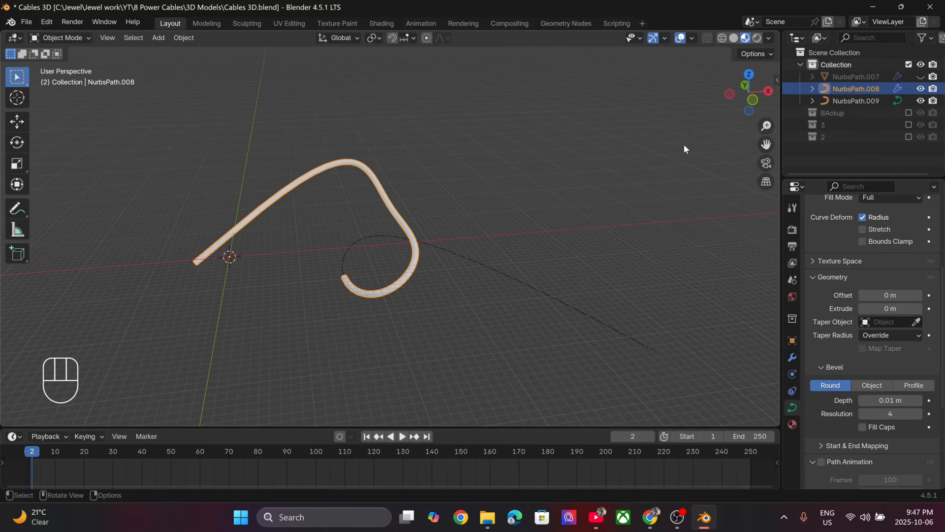
- Try sliding the deformed cable along the looped path by varying its X location
{"action": "key", "text": "n"}
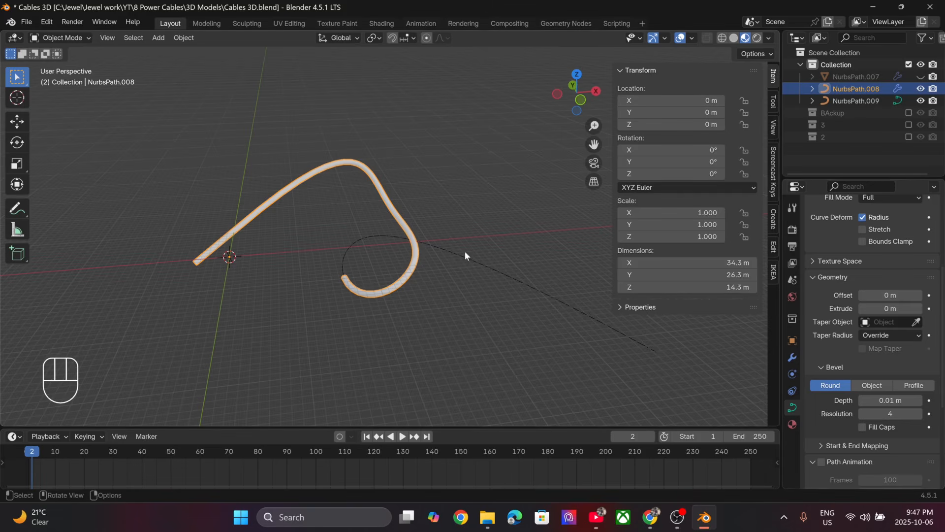
{"action": "left_click", "coordinate": [793, 359]}
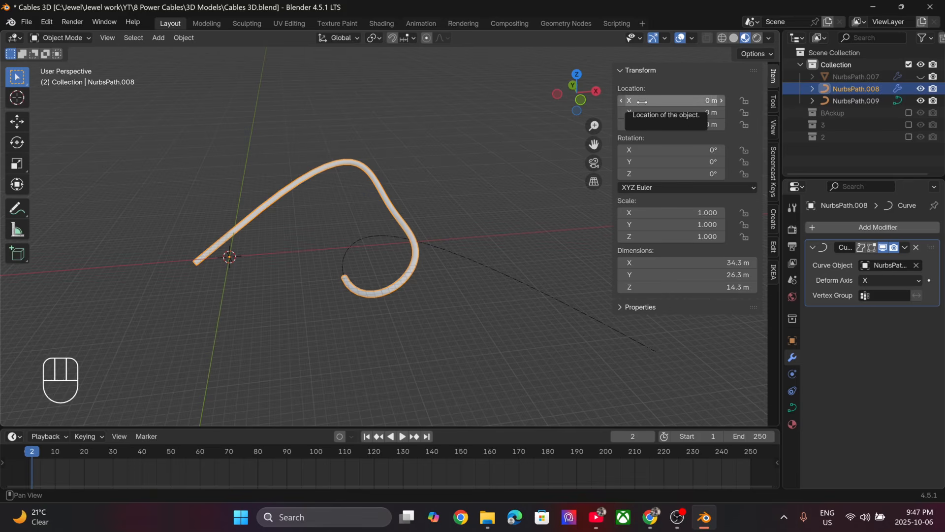
{"action": "left_click_drag", "start_coordinate": [642, 101], "coordinate": [642, 101]}
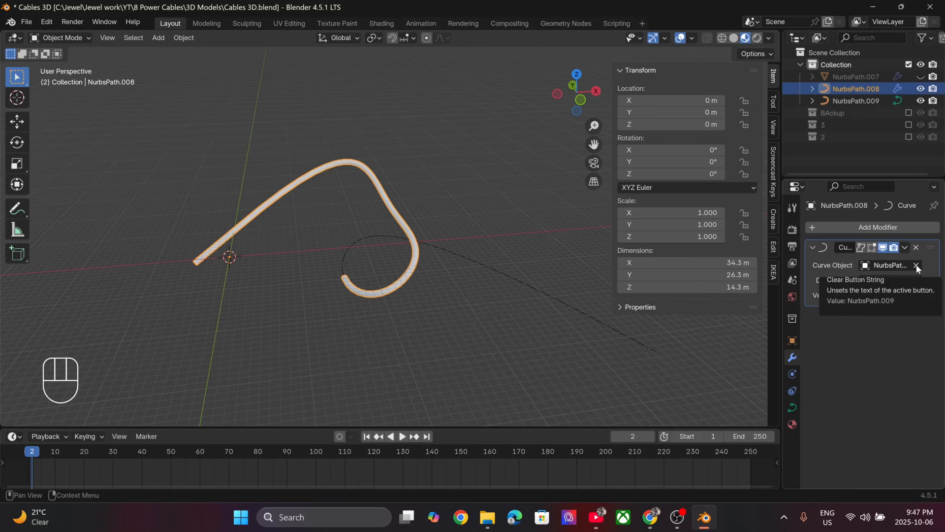
- Clear the modifier's curve object and reshape the looped path by moving its sixth control point toward the start and lowering the third
{"action": "left_click", "coordinate": [916, 265]}
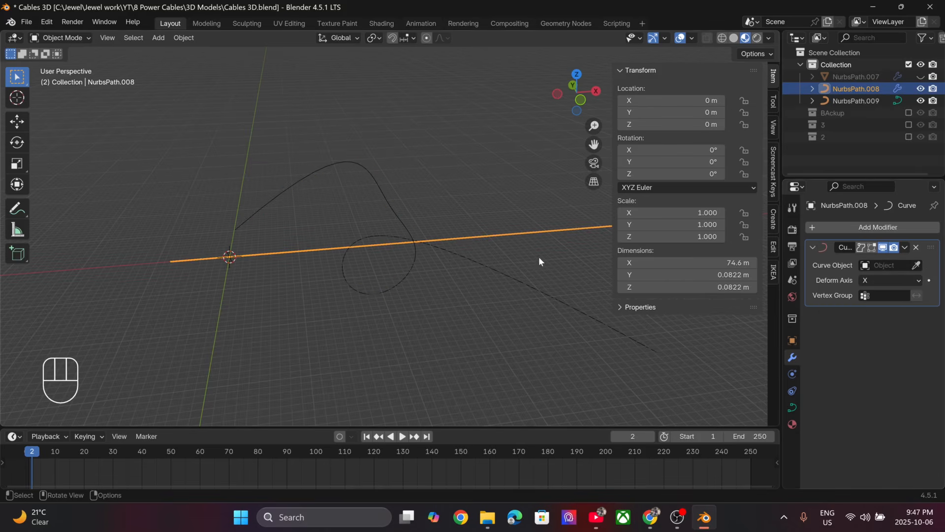
{"action": "left_click", "coordinate": [395, 285]}
{"action": "key", "text": "Tab"}
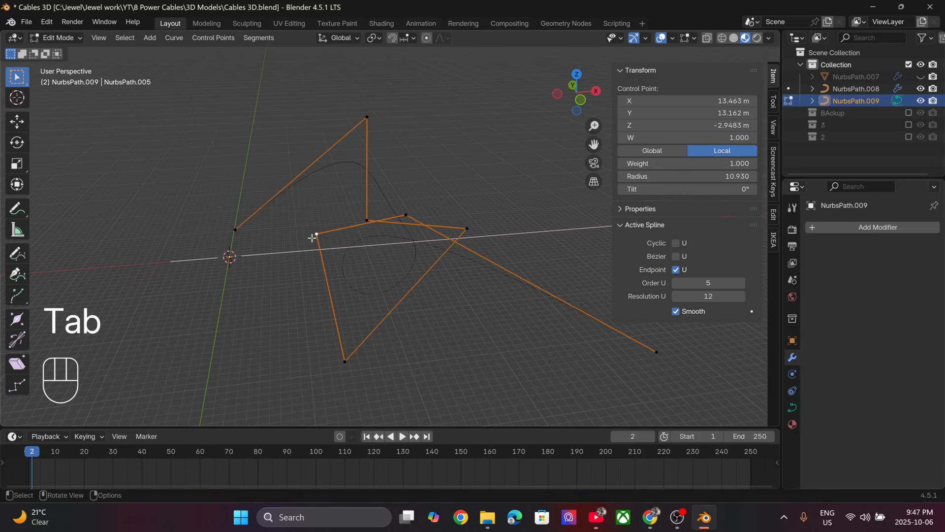
{"action": "key", "text": "g"}
{"action": "left_click", "coordinate": [270, 270]}
{"action": "left_click", "coordinate": [344, 203]}
{"action": "key", "text": "g"}
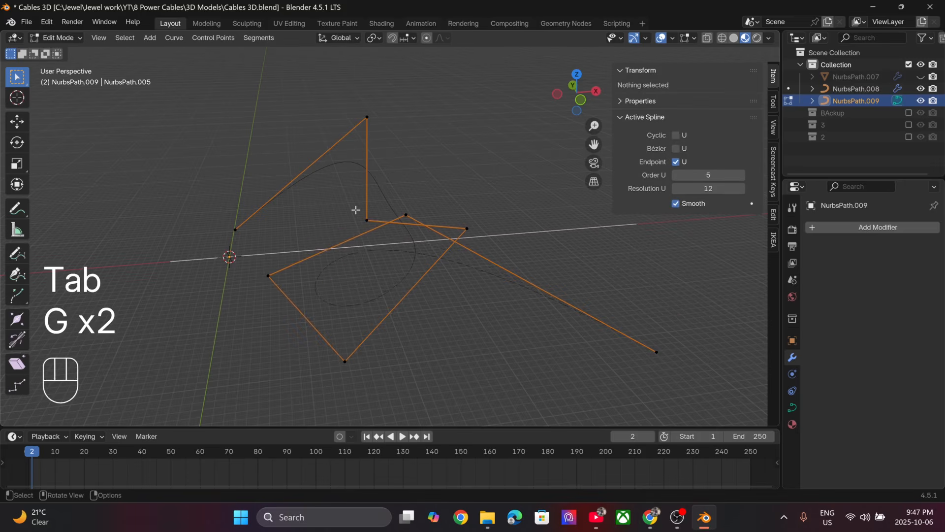
{"action": "left_click", "coordinate": [358, 211]}
{"action": "key", "text": "g"}
{"action": "left_click", "coordinate": [396, 403]}
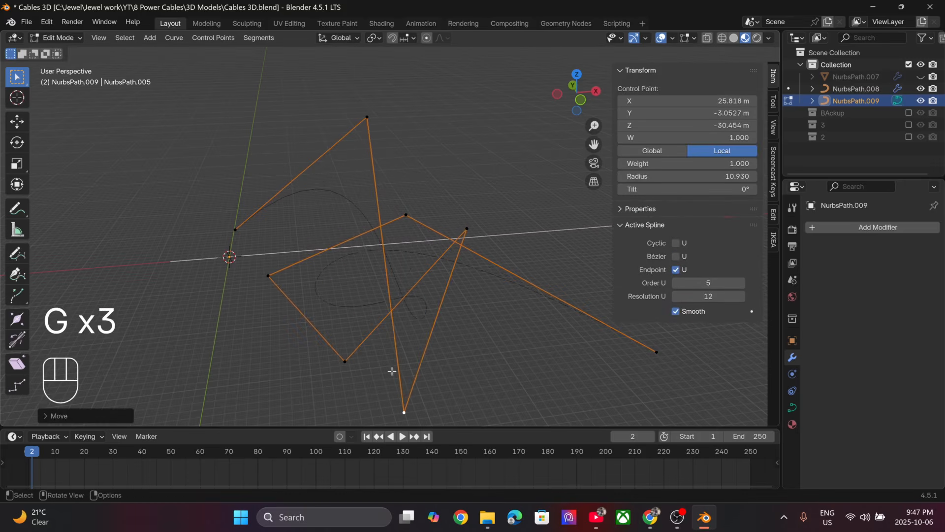
- Raise the looped path's fifth control point, lower the second, and bring the end point up and back toward the start
{"action": "left_click", "coordinate": [345, 362]}
{"action": "key", "text": "g"}
{"action": "left_click", "coordinate": [350, 313]}
{"action": "left_click", "coordinate": [367, 117]}
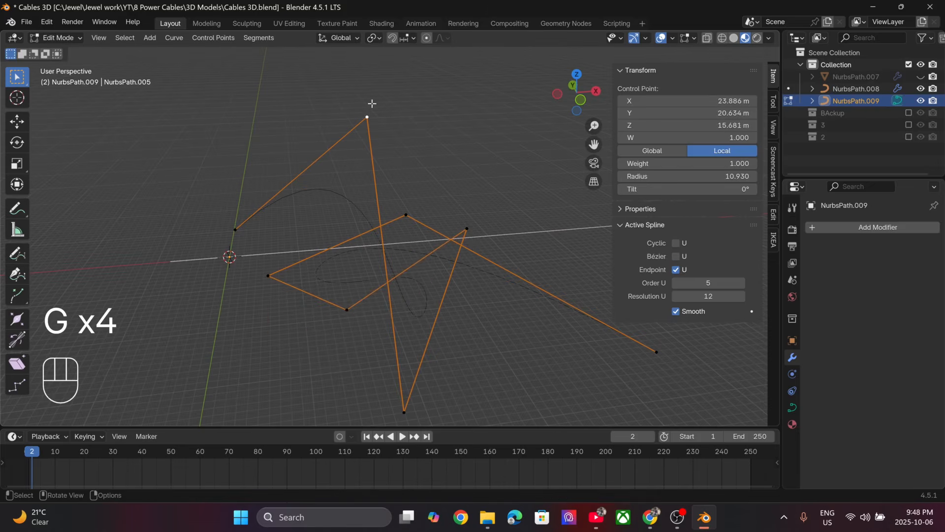
{"action": "key", "text": "g"}
{"action": "left_click", "coordinate": [470, 211]}
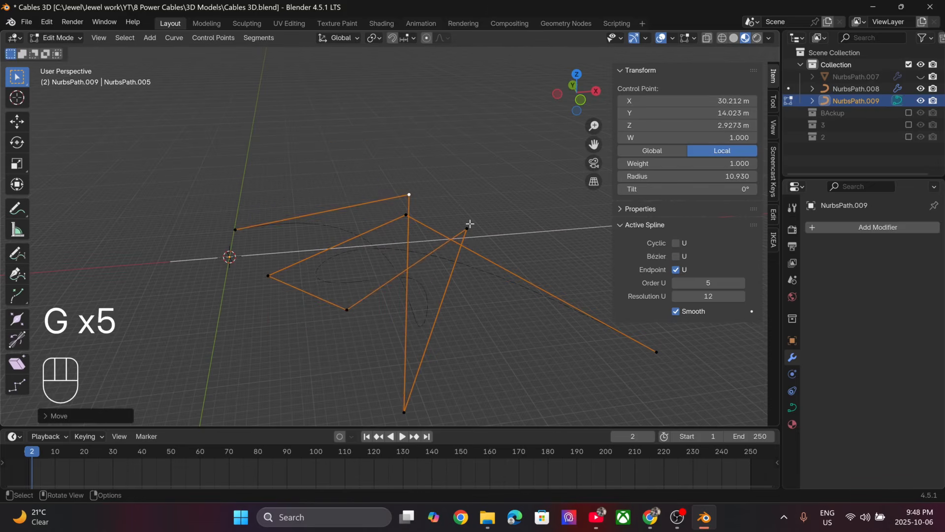
{"action": "left_click", "coordinate": [656, 352]}
{"action": "key", "text": "g"}
{"action": "left_click", "coordinate": [487, 148]}
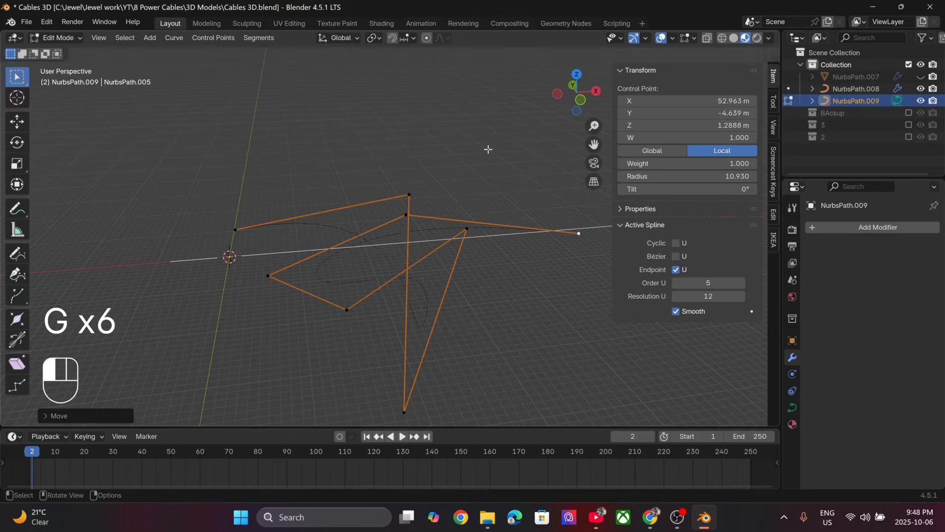
- Extrude four more control points in a zigzag from the looped path's end and return to Object Mode
{"action": "key", "text": "e"}
{"action": "left_click", "coordinate": [219, 310]}
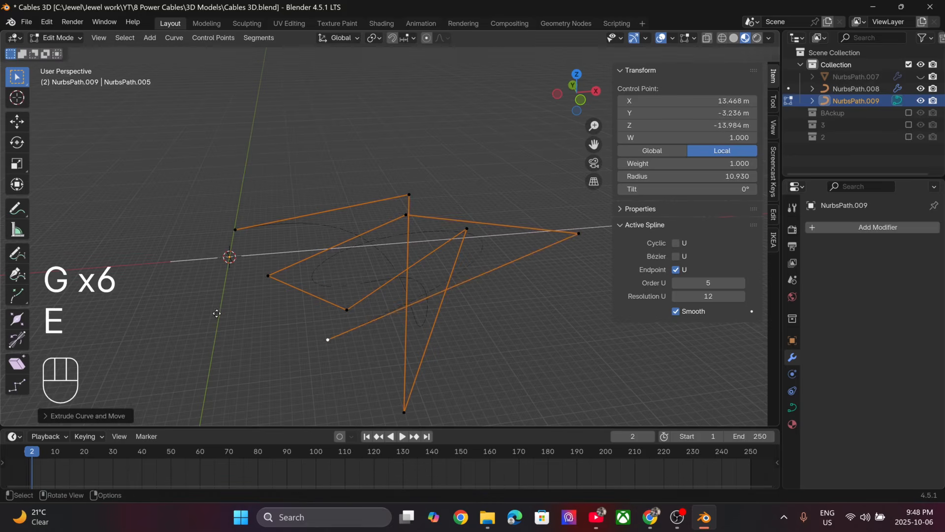
{"action": "key", "text": "e"}
{"action": "left_click", "coordinate": [265, 69]}
{"action": "key", "text": "e"}
{"action": "left_click", "coordinate": [348, 306]}
{"action": "key", "text": "e"}
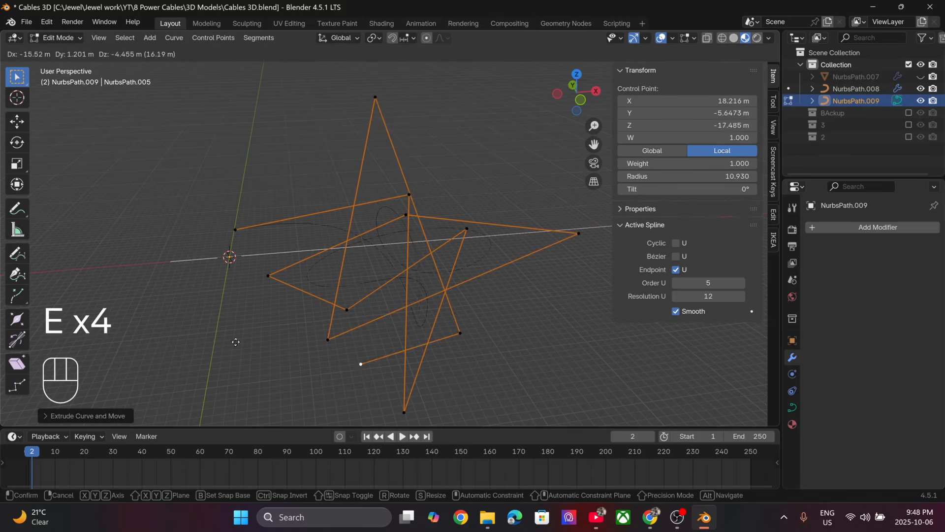
{"action": "left_click", "coordinate": [208, 351]}
{"action": "key", "text": "Tab"}
- Set the extended path as the curve object of the straight cable's modifier and adjust the cable's X location to slide it along
{"action": "middle_click_drag", "start_coordinate": [267, 308], "coordinate": [289, 279]}
{"action": "left_click", "coordinate": [287, 257]}
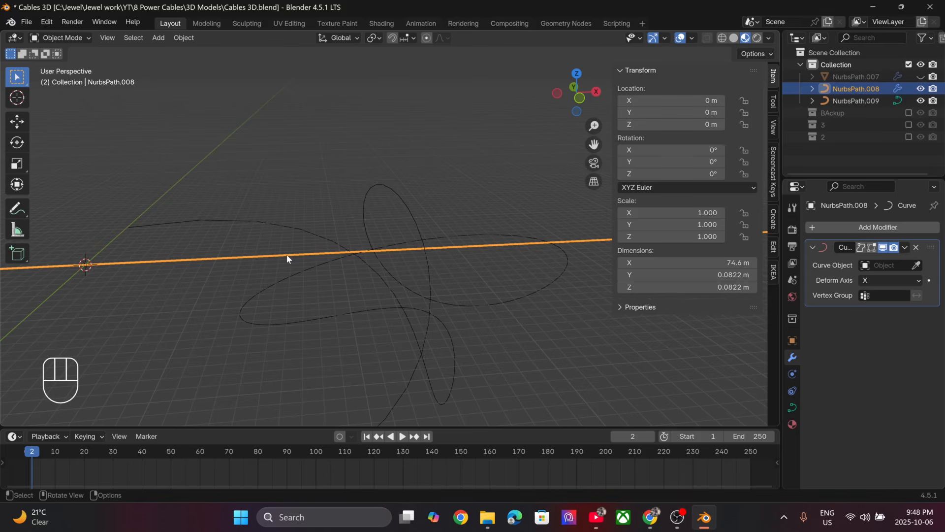
{"action": "scroll", "coordinate": [288, 259], "scroll_direction": "down", "scroll_amount": 3}
{"action": "left_click", "coordinate": [916, 266]}
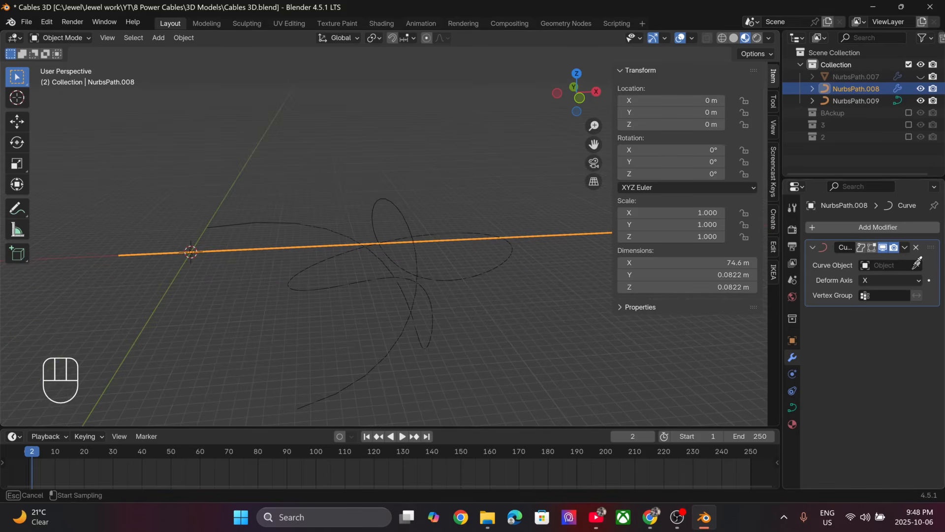
{"action": "left_click", "coordinate": [330, 229]}
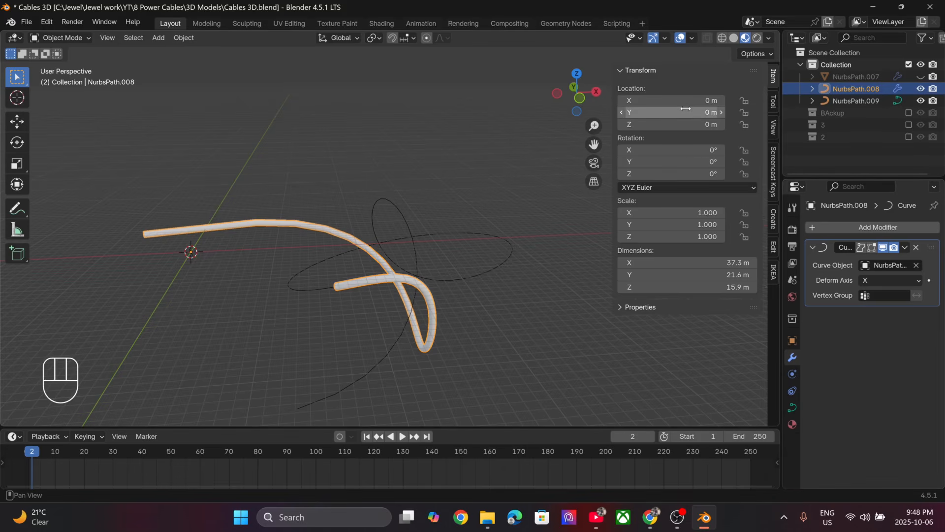
{"action": "mouse_move", "coordinate": [689, 101]}
{"action": "left_mouse_down"}
{"action": "mouse_move", "coordinate": [730, 101]}
{"action": "mouse_move", "coordinate": [669, 100]}
{"action": "mouse_move", "coordinate": [734, 101]}
{"action": "mouse_move", "coordinate": [691, 100]}
{"action": "left_mouse_up"}
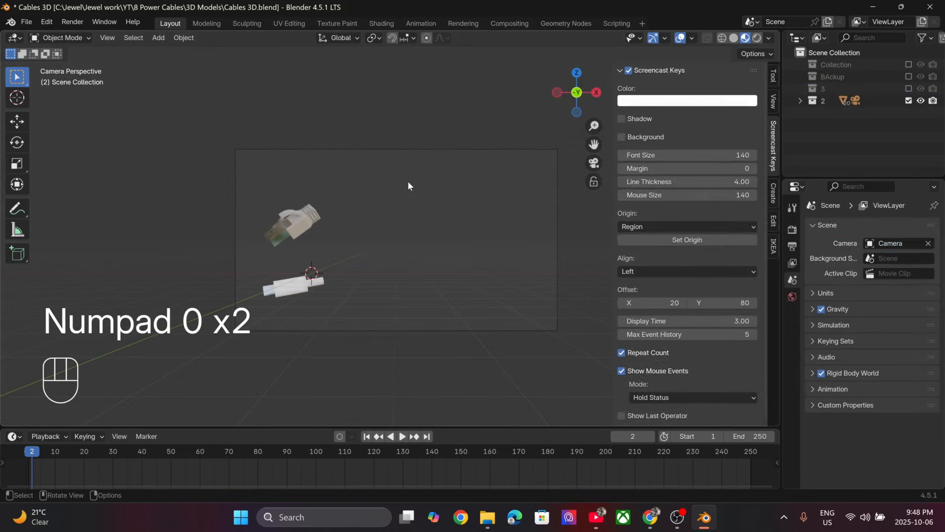
- Add a Path curve to the connector scene, move it beside the two connectors, and scale it up to nearly twice its length
{"action": "key", "text": "n"}
{"action": "middle_click_drag", "start_coordinate": [336, 199], "coordinate": [392, 162], "text": "shift"}
{"action": "scroll", "coordinate": [392, 166], "scroll_direction": "up", "scroll_amount": 2}
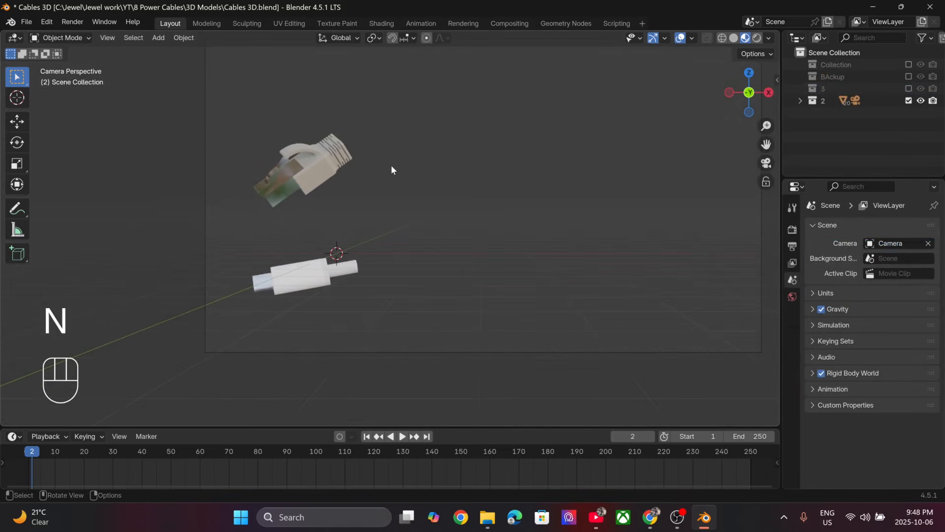
{"action": "left_click", "coordinate": [313, 277]}
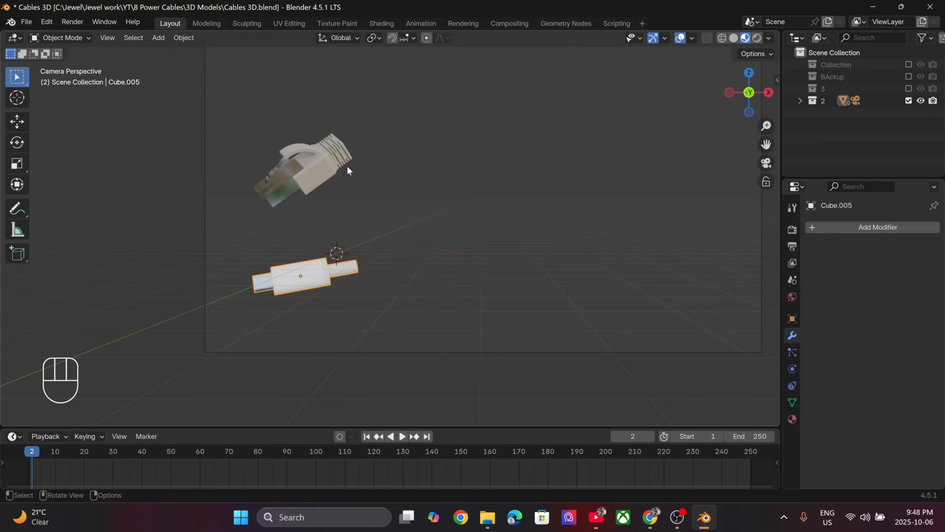
{"action": "scroll", "coordinate": [348, 170], "scroll_direction": "down", "scroll_amount": 3}
{"action": "scroll", "coordinate": [393, 232], "scroll_direction": "up", "scroll_amount": 3}
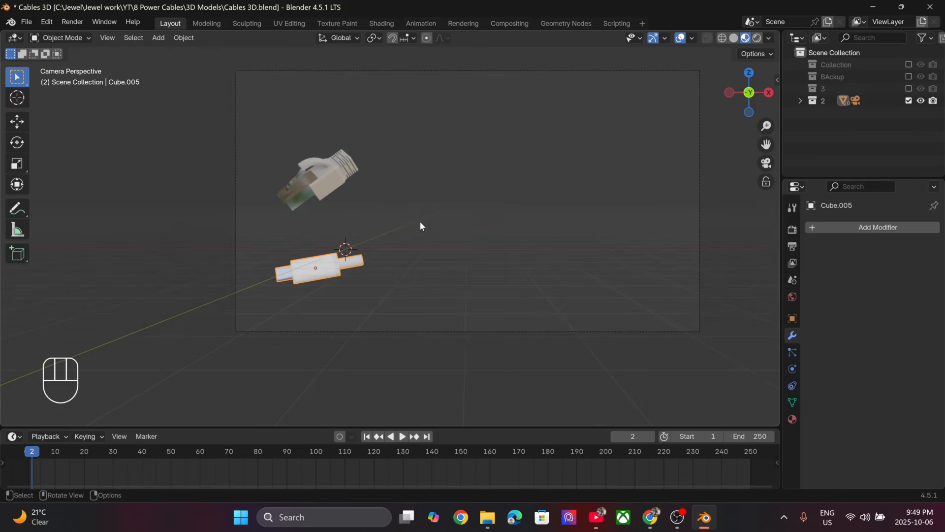
{"action": "key", "text": "shift+a"}
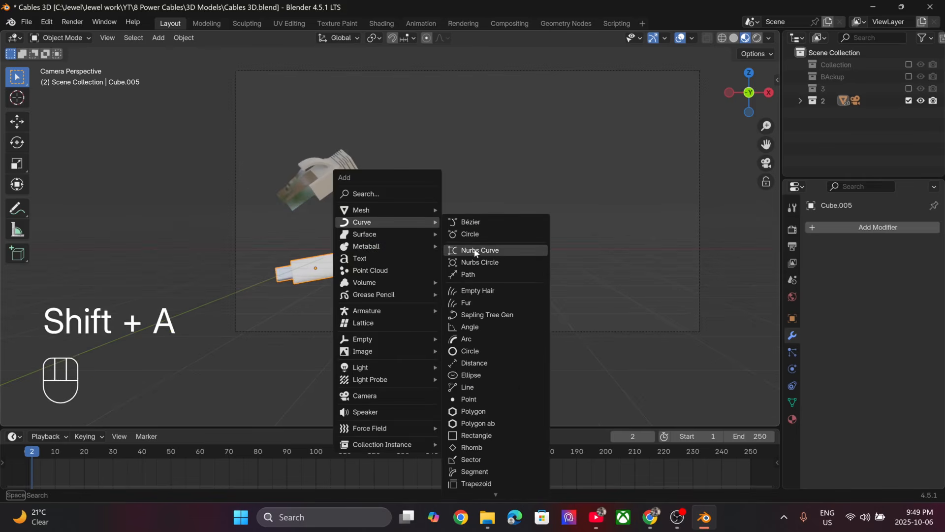
{"action": "left_click", "coordinate": [474, 278]}
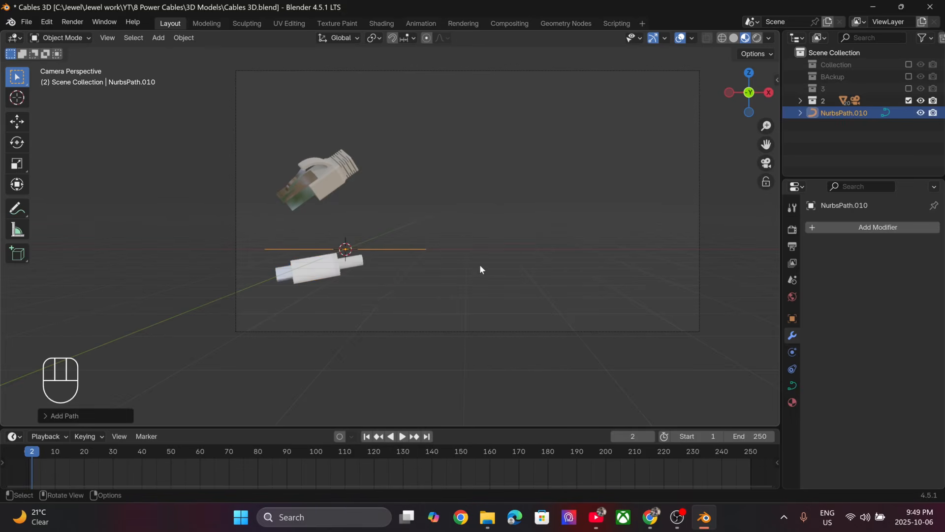
{"action": "key", "text": "g"}
{"action": "left_click", "coordinate": [633, 225]}
{"action": "key", "text": "s"}
{"action": "left_click", "coordinate": [738, 257]}
- Edit the new path, raising its second control point and moving the middle one down toward the connectors
{"action": "key", "text": "Tab"}
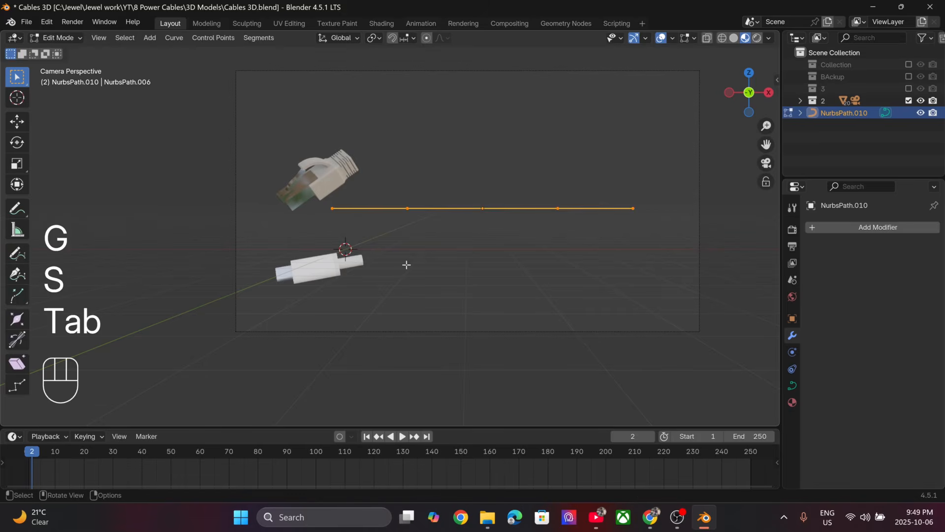
{"action": "left_click", "coordinate": [403, 217]}
{"action": "key", "text": "g"}
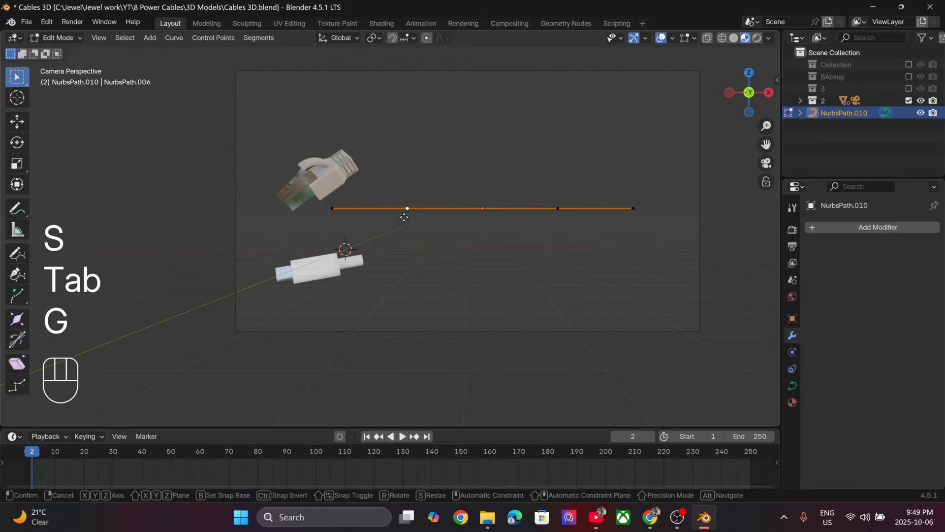
{"action": "left_click", "coordinate": [424, 127]}
{"action": "left_click", "coordinate": [472, 209]}
{"action": "key", "text": "g"}
{"action": "left_click", "coordinate": [411, 294]}
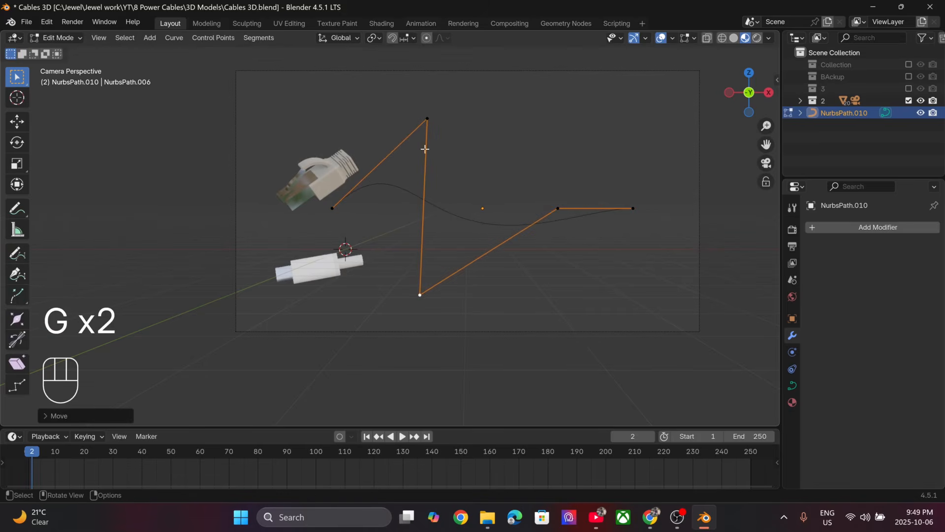
- Bend the path into an S-curve by raising the second control point higher, lowering the fourth, and pulling the end point up and inward
{"action": "left_click", "coordinate": [427, 119]}
{"action": "key", "text": "g"}
{"action": "left_click", "coordinate": [461, 50]}
{"action": "left_click", "coordinate": [558, 209]}
{"action": "key", "text": "g"}
{"action": "left_click", "coordinate": [555, 325]}
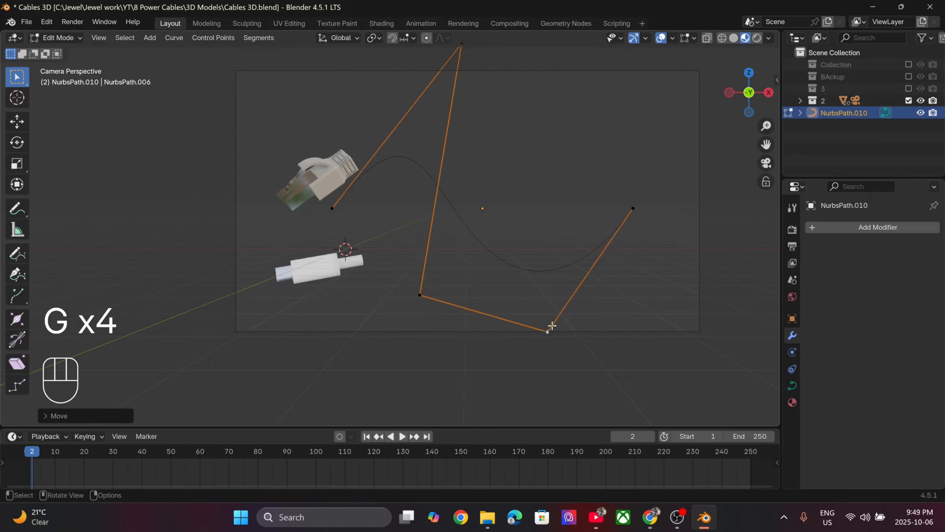
{"action": "left_click", "coordinate": [633, 208]}
{"action": "key", "text": "g"}
{"action": "left_click", "coordinate": [566, 166]}
- Return to Object Mode and apply the object transforms of the S-shaped path
{"action": "key", "text": "Tab"}
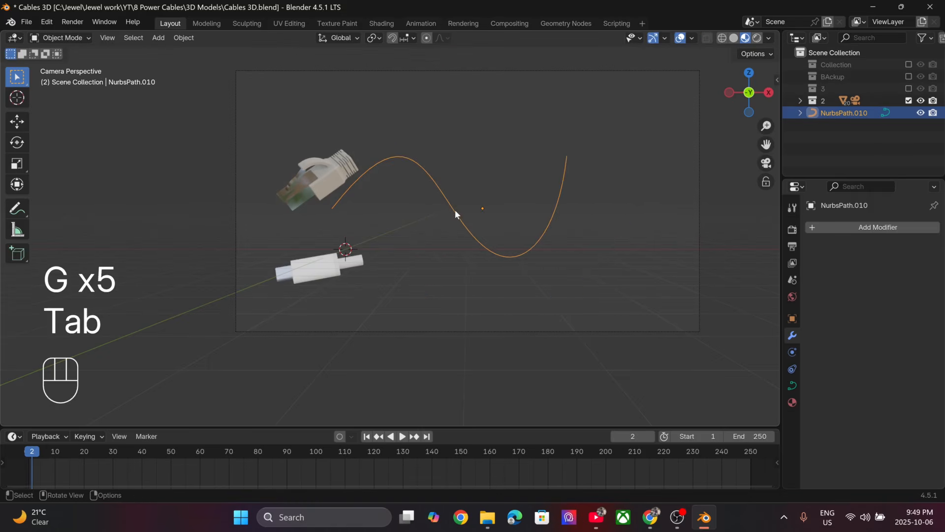
{"action": "key", "text": "ctrl+a"}
{"action": "left_click", "coordinate": [439, 211]}
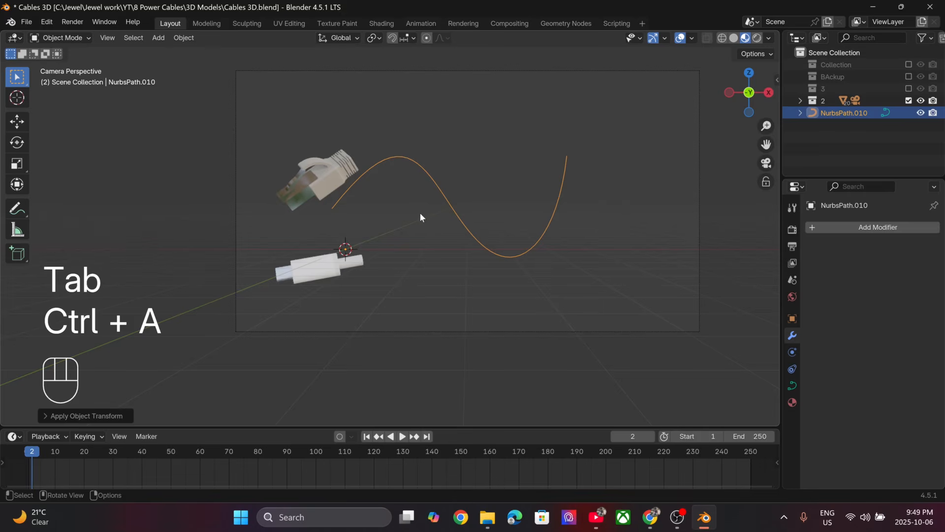
- Add a Curve modifier to the white USB connector and pick the S-shaped path as its curve object
{"action": "left_click", "coordinate": [315, 269]}
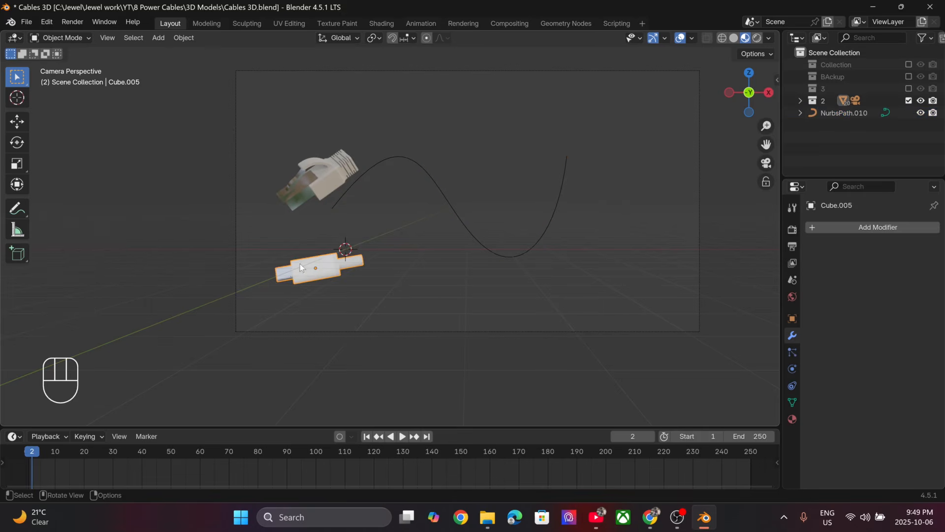
{"action": "left_click", "coordinate": [857, 227]}
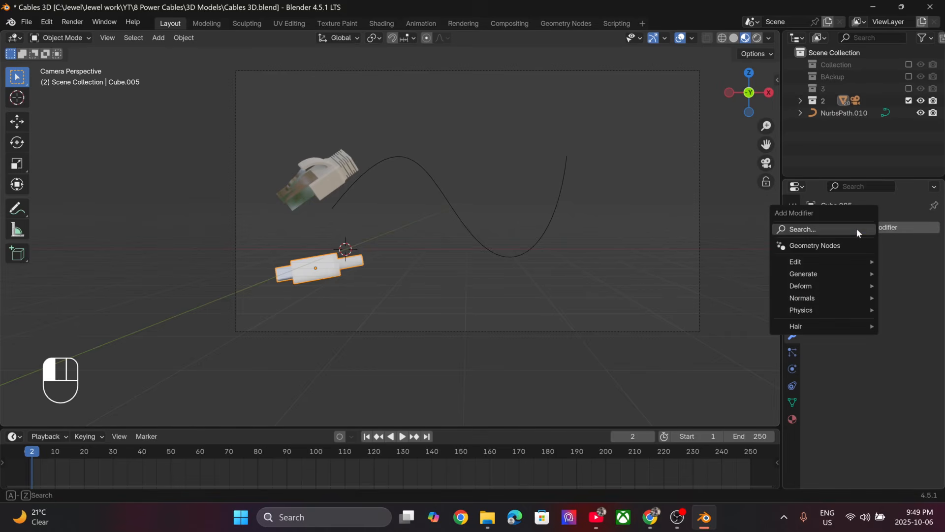
{"action": "left_click", "coordinate": [852, 228]}
{"action": "left_click", "coordinate": [722, 254]}
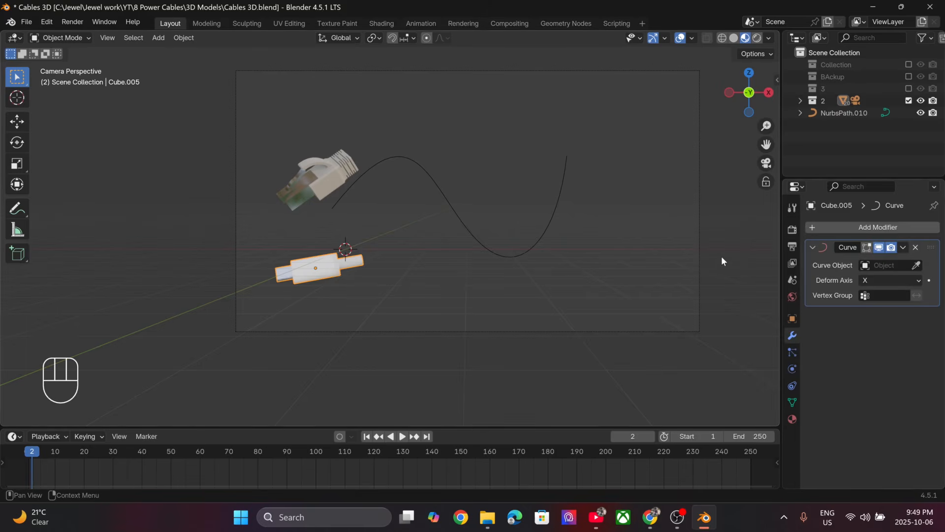
{"action": "left_click", "coordinate": [915, 266]}
{"action": "left_click", "coordinate": [347, 189]}
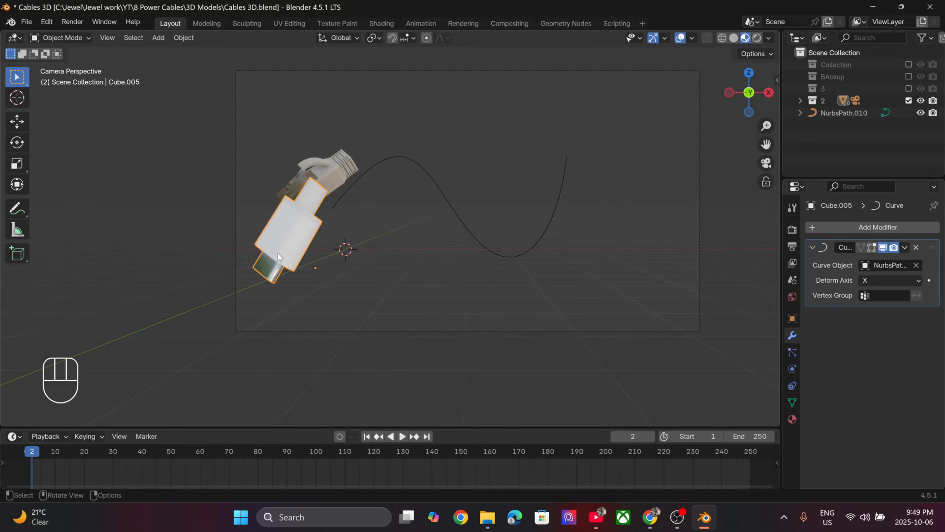
- Slide the deformed connector along the path by changing its X location to 5.1681 m and back to -0.84192 m
{"action": "key", "text": "n"}
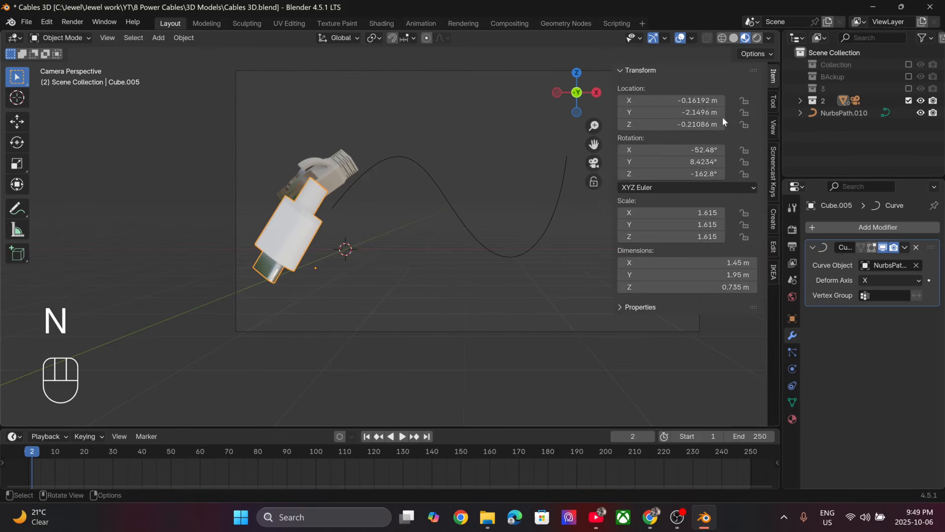
{"action": "left_click_drag", "start_coordinate": [642, 111], "coordinate": [714, 112]}
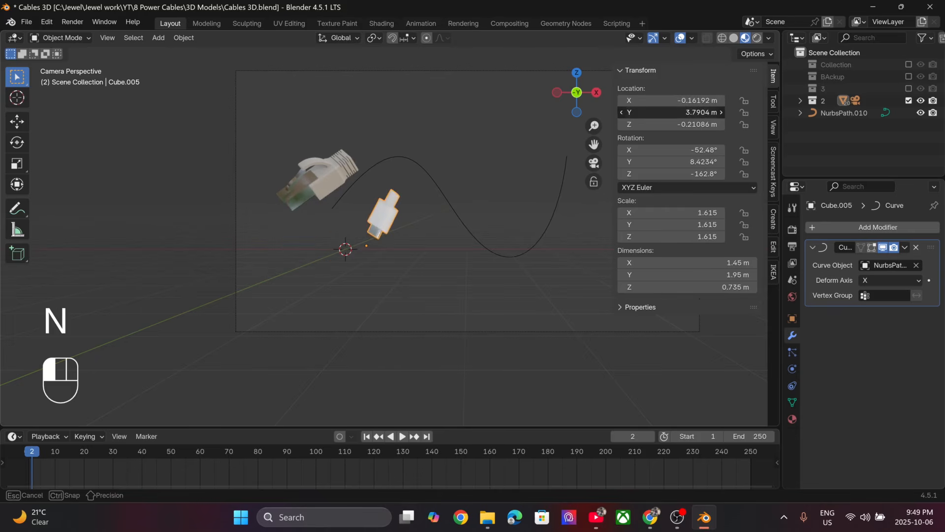
{"action": "right_click", "coordinate": [642, 111]}
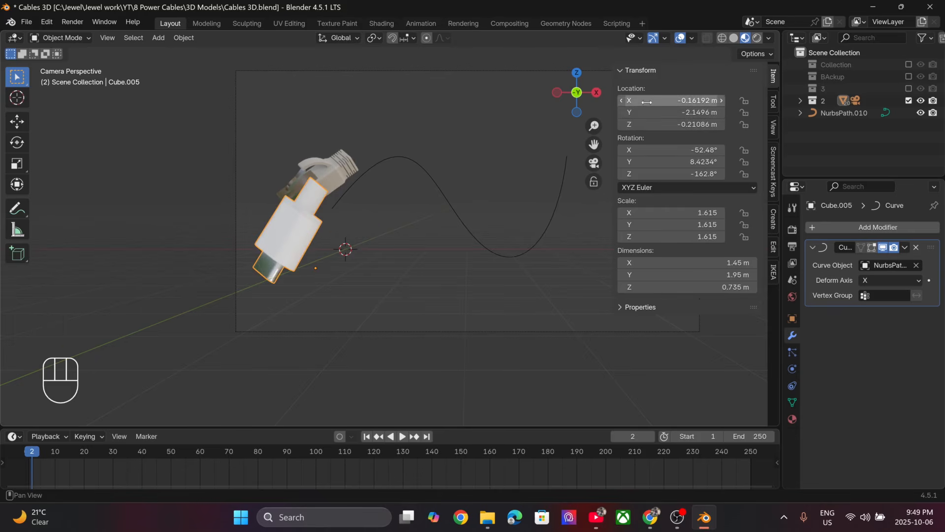
{"action": "left_click_drag", "start_coordinate": [640, 100], "coordinate": [669, 100]}
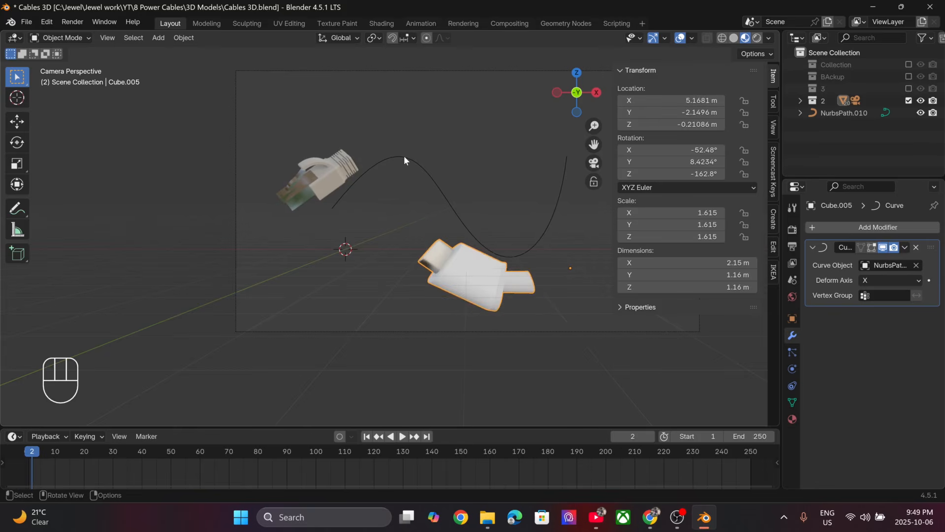
{"action": "middle_click_drag", "start_coordinate": [352, 176], "coordinate": [255, 186], "text": "shift"}
{"action": "scroll", "coordinate": [255, 186], "scroll_direction": "up", "scroll_amount": 3}
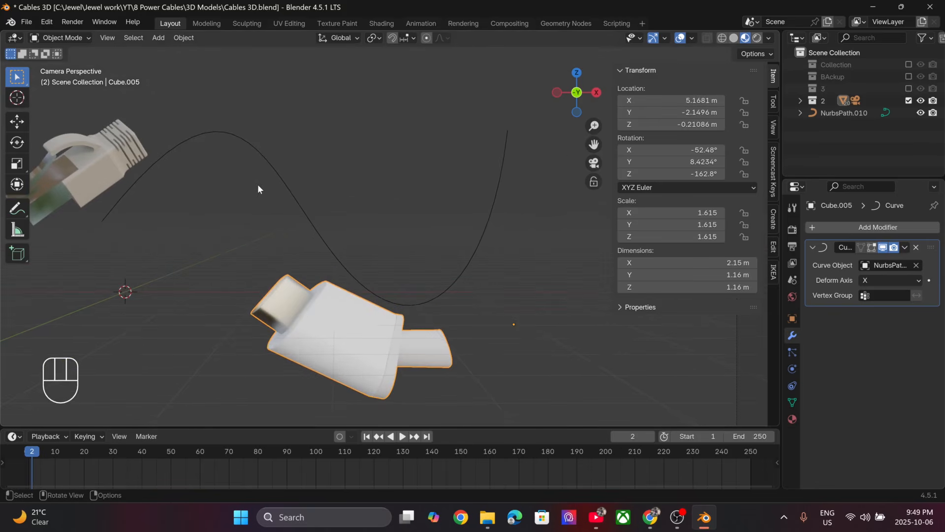
{"action": "left_click_drag", "start_coordinate": [694, 100], "coordinate": [660, 100]}
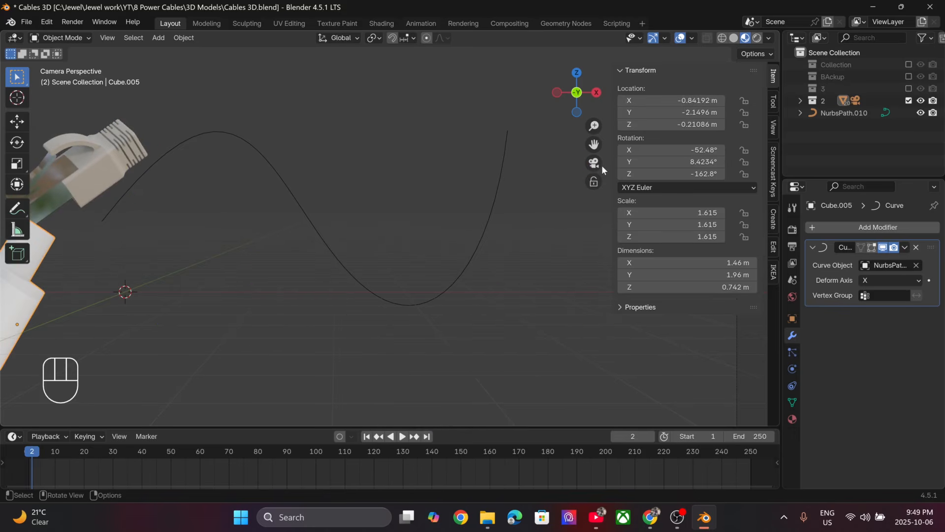
{"action": "key", "text": "n"}
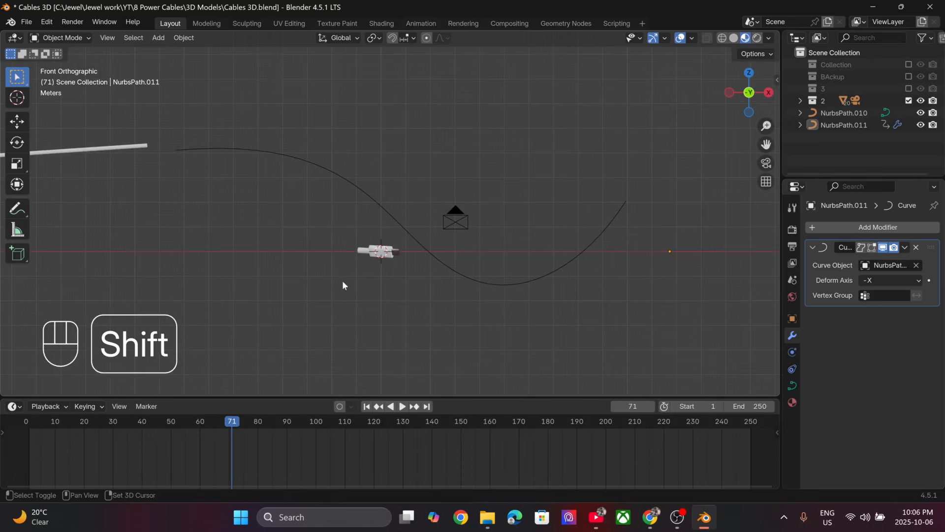
{"action": "middle_click_drag", "start_coordinate": [341, 280], "coordinate": [424, 281], "text": "shift"}
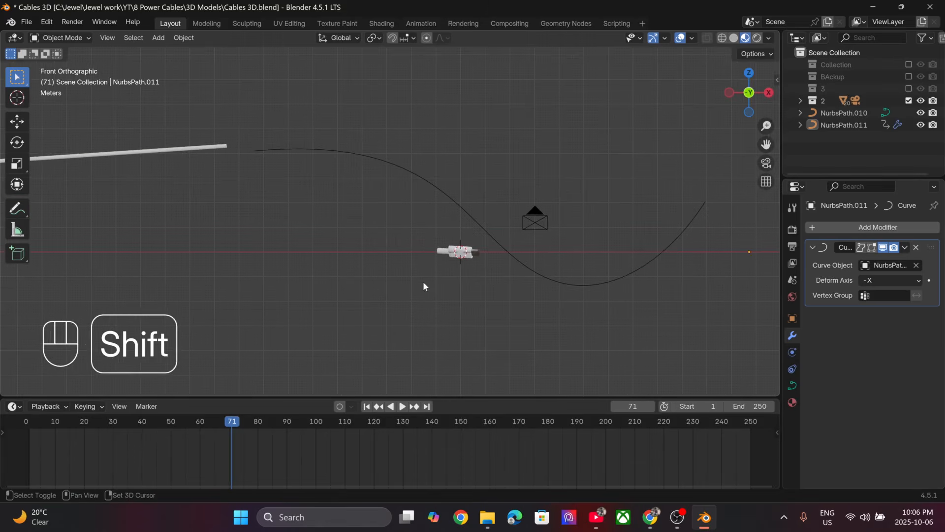
{"action": "left_click", "coordinate": [215, 149]}
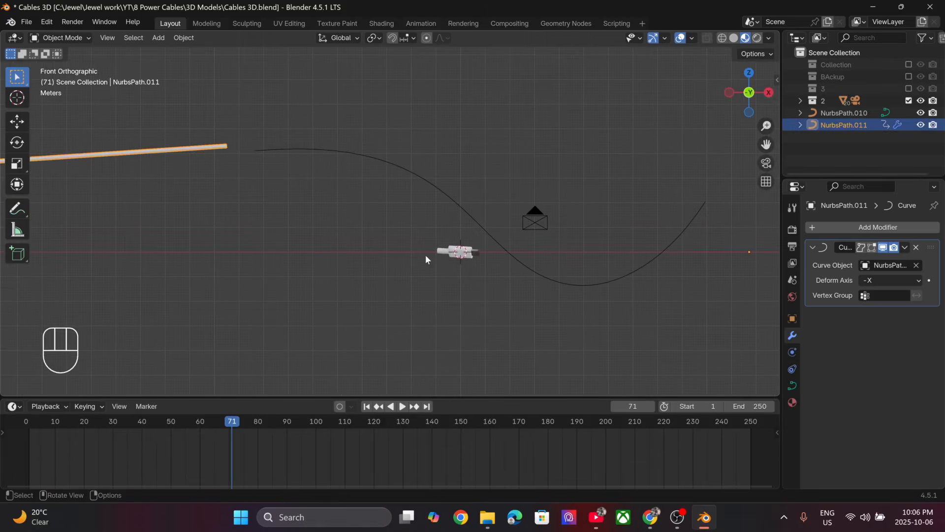
{"action": "left_click", "coordinate": [462, 256]}
{"action": "left_click", "coordinate": [464, 210]}
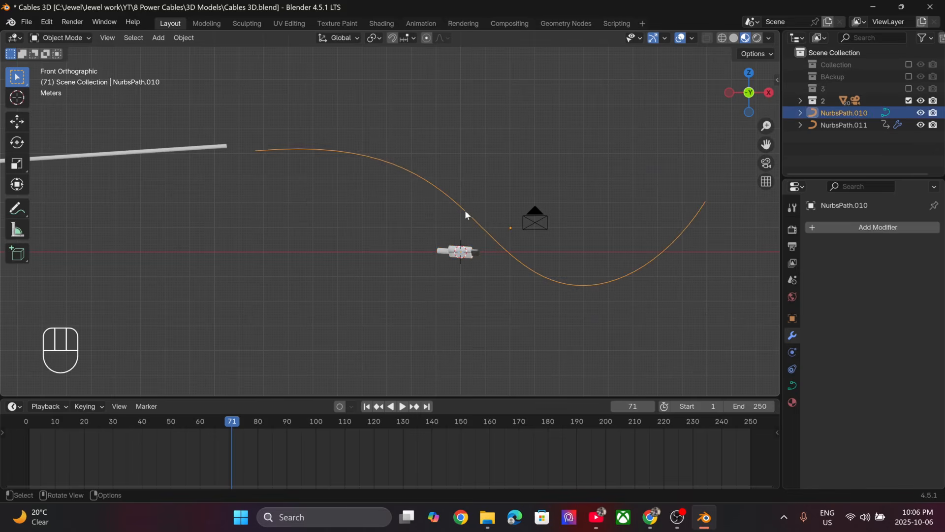
{"action": "scroll", "coordinate": [465, 211], "scroll_direction": "down", "scroll_amount": 2}
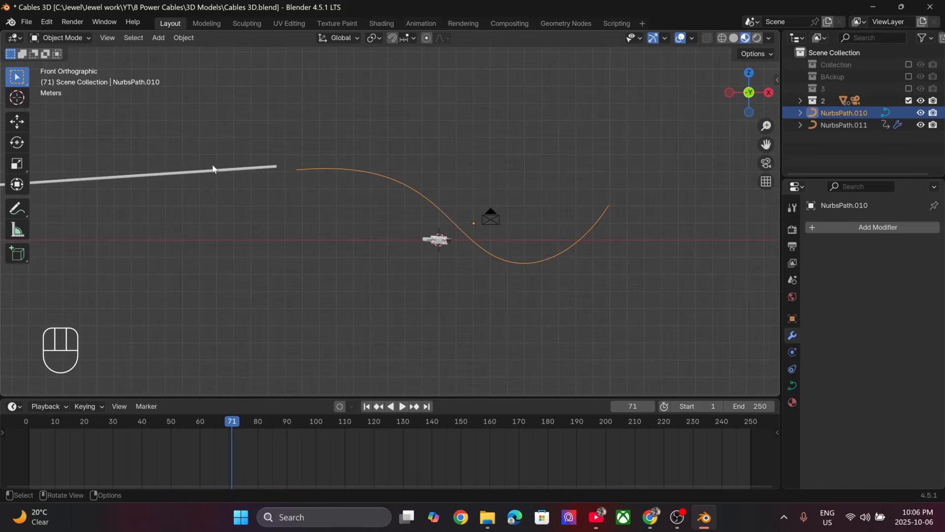
- Slide the long straight cable along the S-shaped path by adjusting its X location to 11.23 m
{"action": "left_click", "coordinate": [213, 169]}
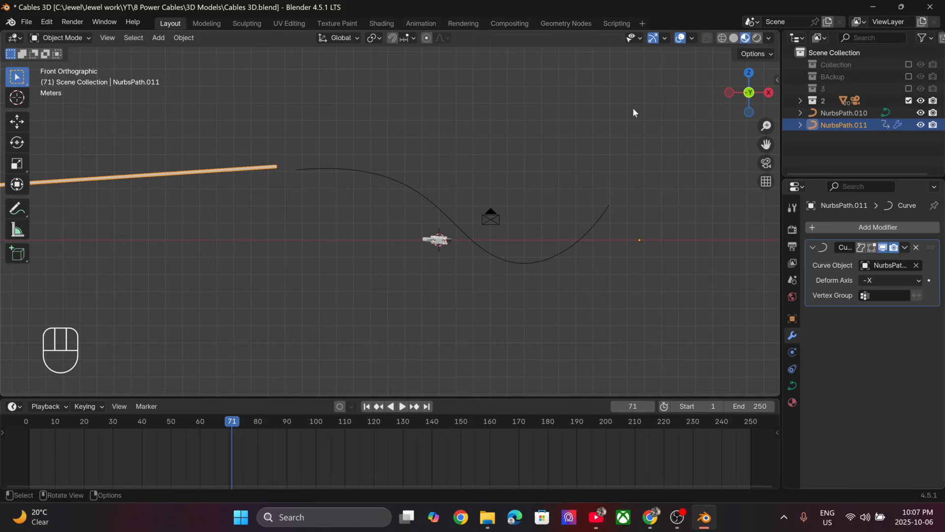
{"action": "key", "text": "n"}
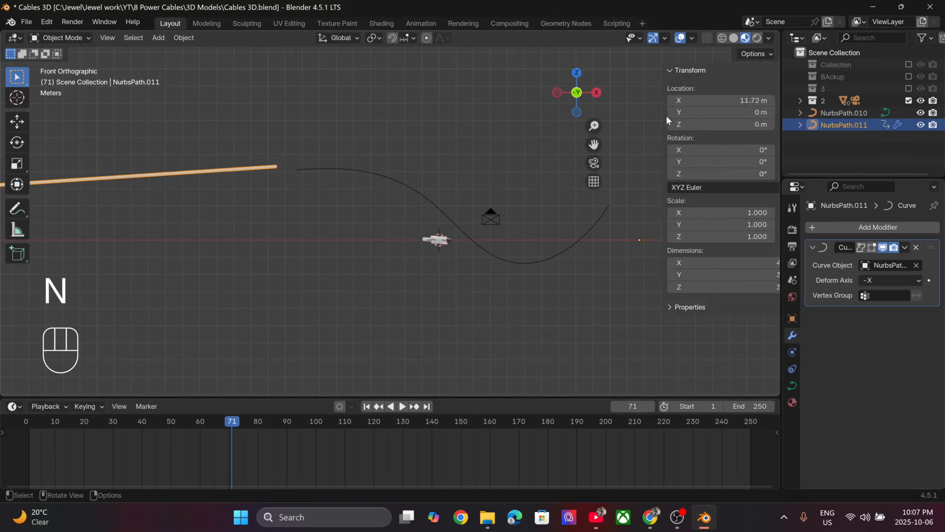
{"action": "mouse_move", "coordinate": [677, 102]}
{"action": "left_mouse_down"}
{"action": "mouse_move", "coordinate": [630, 102]}
{"action": "mouse_move", "coordinate": [709, 100]}
{"action": "mouse_move", "coordinate": [679, 100]}
{"action": "mouse_move", "coordinate": [689, 100]}
{"action": "left_mouse_up"}
{"action": "scroll", "coordinate": [594, 144], "scroll_direction": "down", "scroll_amount": 2}
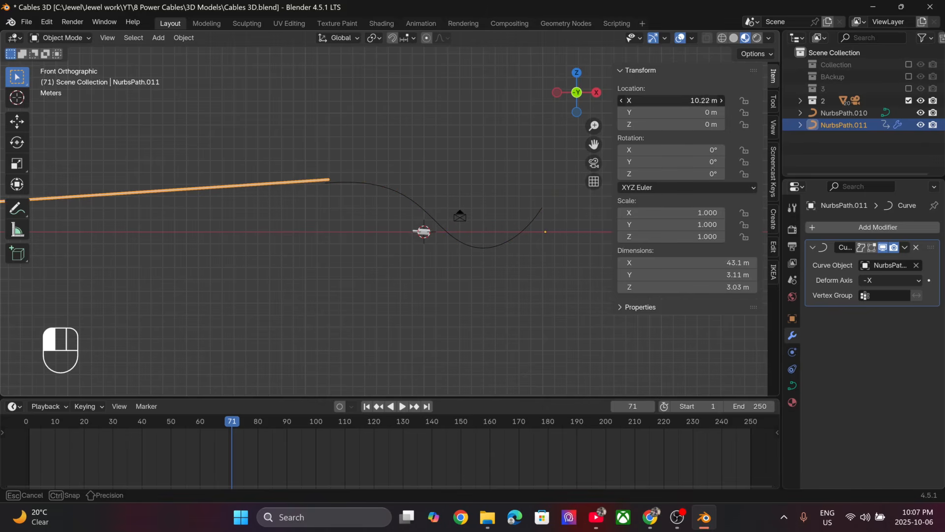
{"action": "left_click_drag", "start_coordinate": [689, 100], "coordinate": [692, 99]}
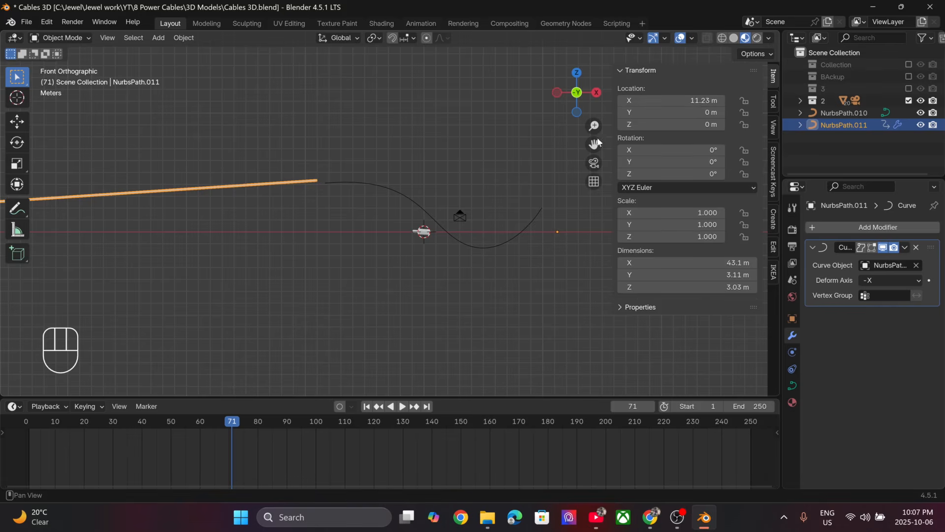
- Remove the existing Follow Path constraint from the connector
{"action": "scroll", "coordinate": [485, 207], "scroll_direction": "up", "scroll_amount": 2}
{"action": "left_click", "coordinate": [458, 252]}
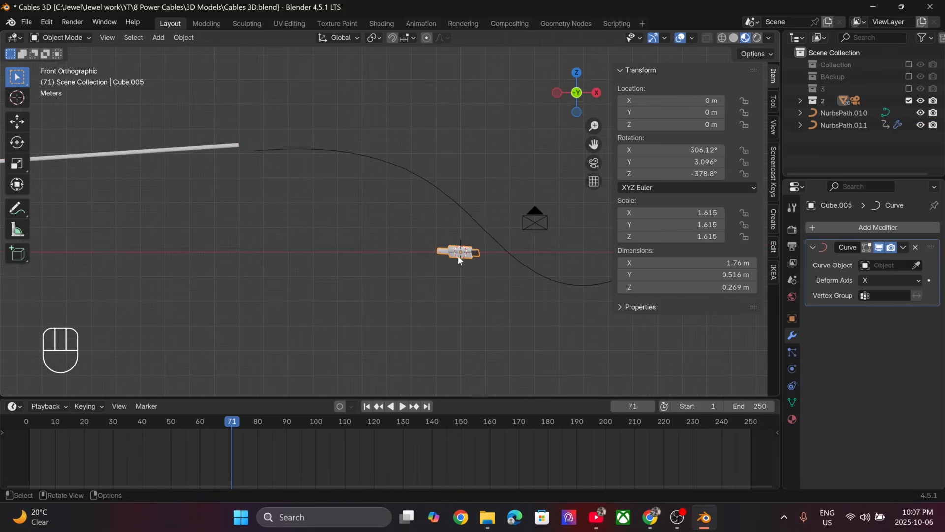
{"action": "left_click", "coordinate": [793, 387]}
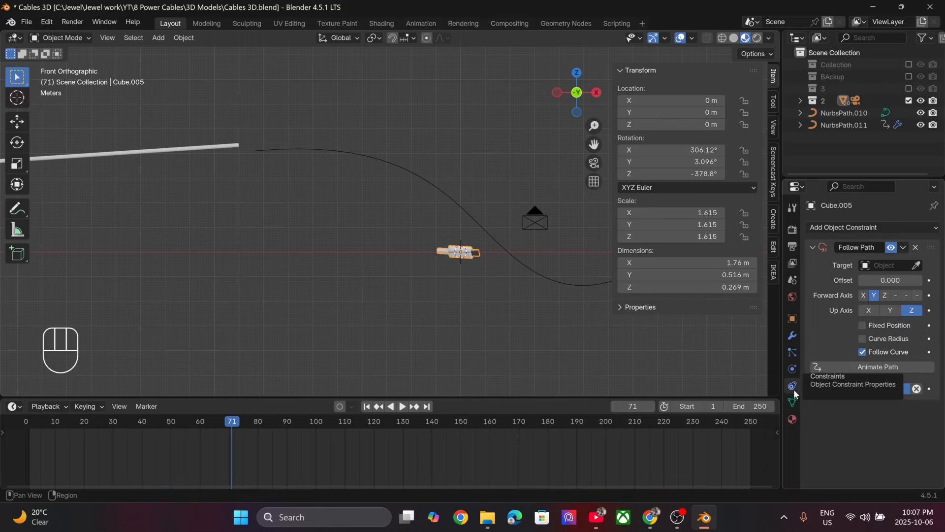
{"action": "left_click", "coordinate": [917, 247]}
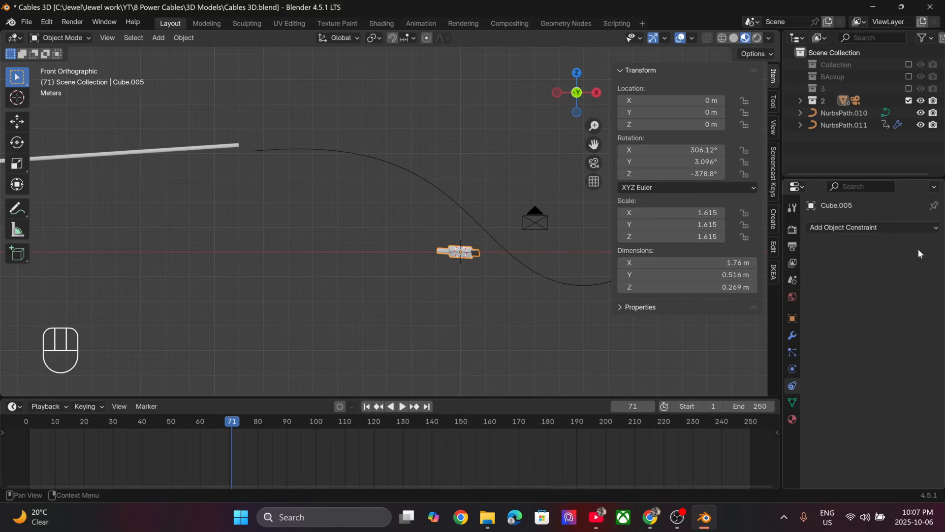
- Add a new Follow Path constraint to the connector and set the S-shaped path NurbsPath.010 as its target
{"action": "left_click", "coordinate": [905, 224]}
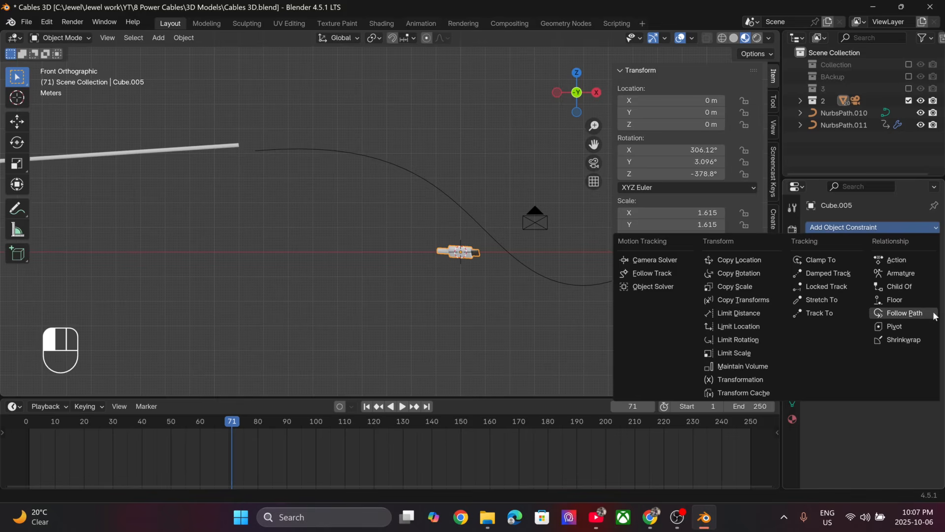
{"action": "left_click", "coordinate": [918, 312]}
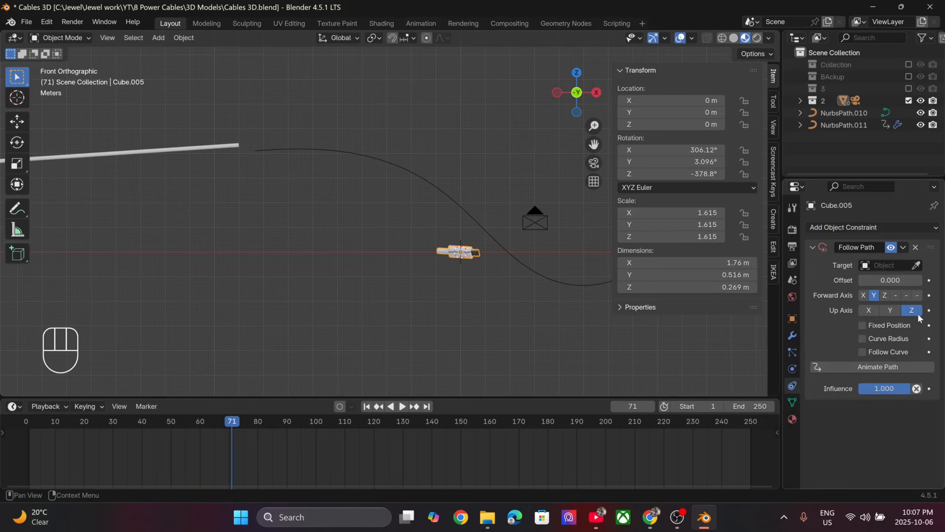
{"action": "left_click", "coordinate": [916, 266]}
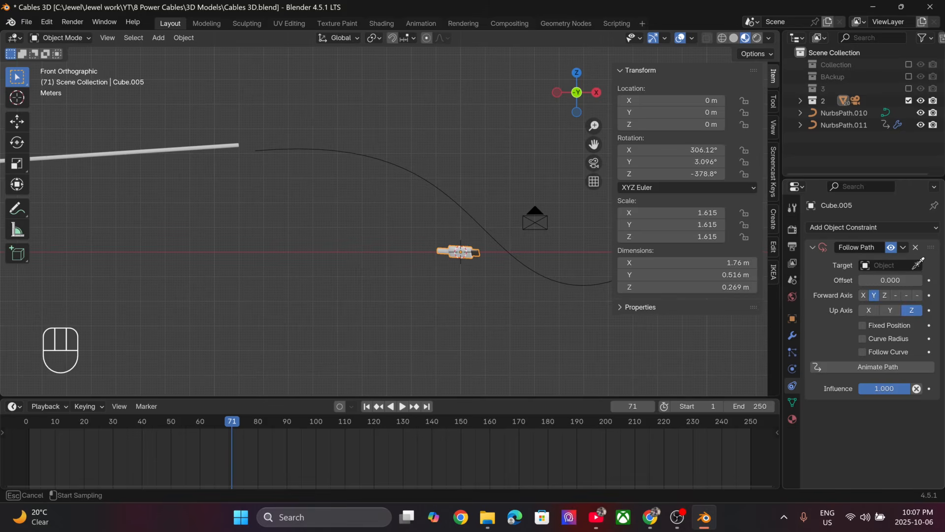
{"action": "left_click", "coordinate": [434, 183]}
{"action": "scroll", "coordinate": [394, 215], "scroll_direction": "down", "scroll_amount": 2}
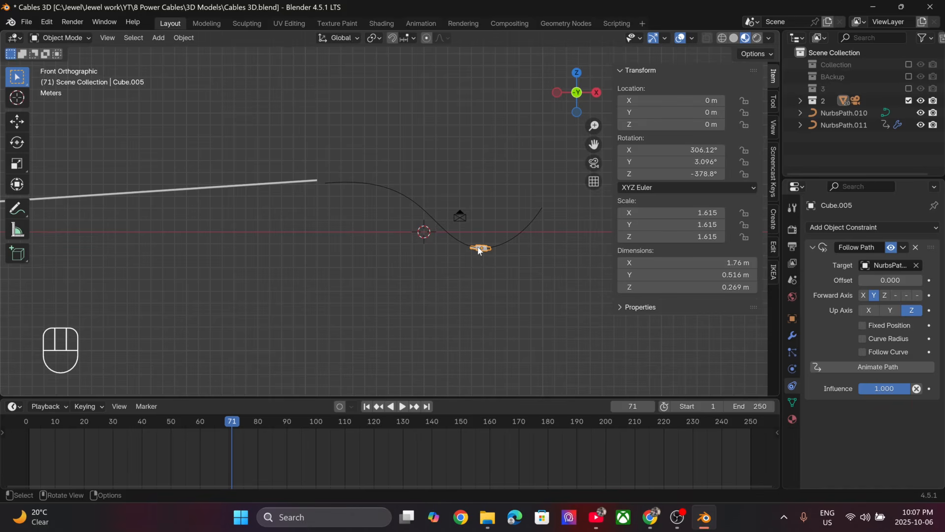
{"action": "key", "text": "g"}
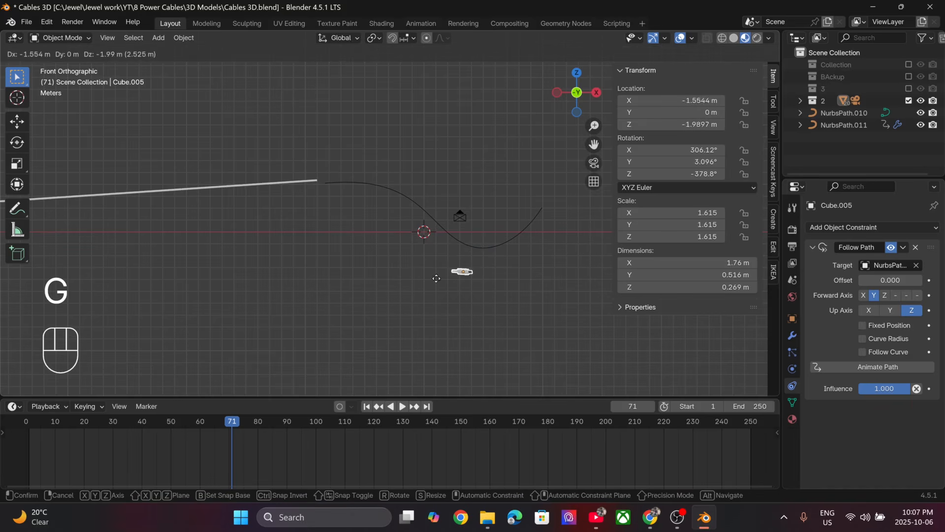
{"action": "key", "text": "Escape"}
{"action": "scroll", "coordinate": [457, 255], "scroll_direction": "up", "scroll_amount": 2}
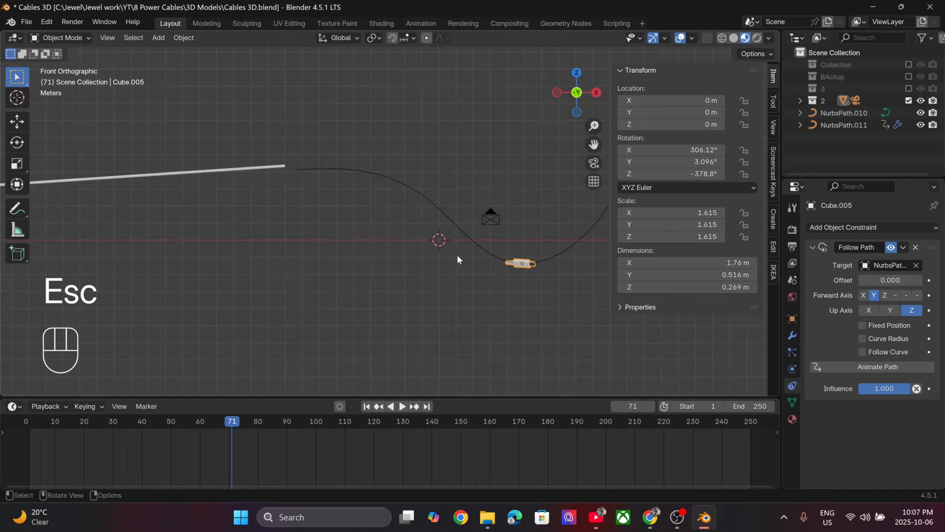
{"action": "middle_click_drag", "start_coordinate": [462, 270], "coordinate": [346, 272], "text": "shift"}
{"action": "scroll", "coordinate": [312, 271], "scroll_direction": "up", "scroll_amount": 2}
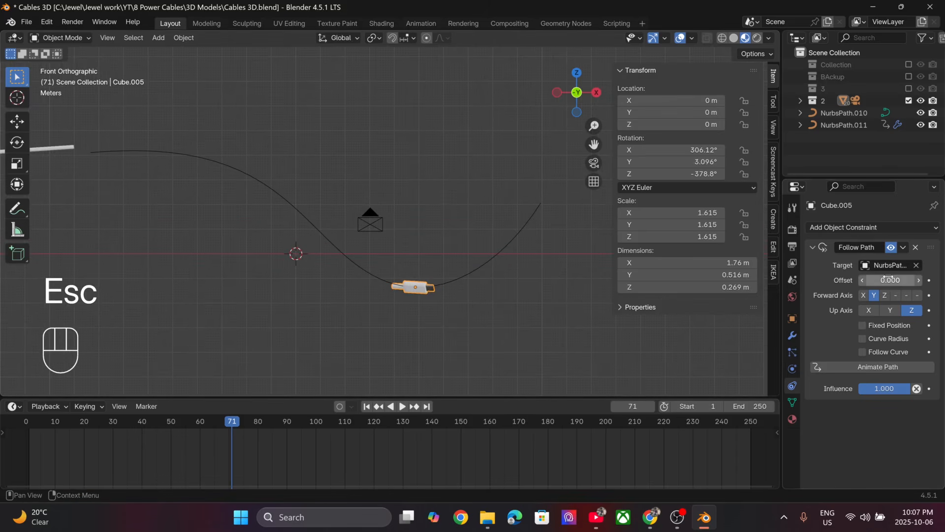
{"action": "left_click_drag", "start_coordinate": [897, 281], "coordinate": [933, 281]}
{"action": "key", "text": "Escape"}
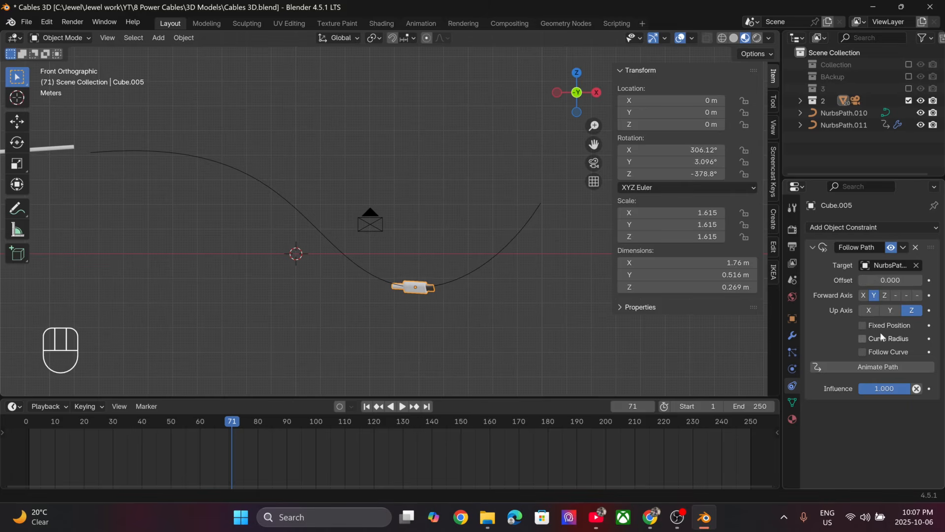
- Enable Follow Curve on the constraint and freely rotate the connector to about X 298°, Y -2°, Z -270°, aligning it with the path
{"action": "left_click", "coordinate": [863, 351]}
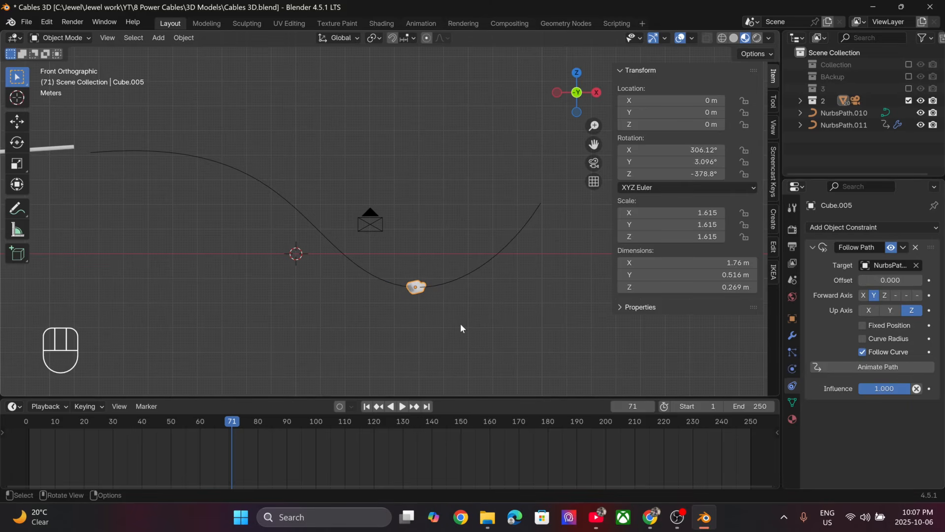
{"action": "scroll", "coordinate": [447, 320], "scroll_direction": "down", "scroll_amount": 2}
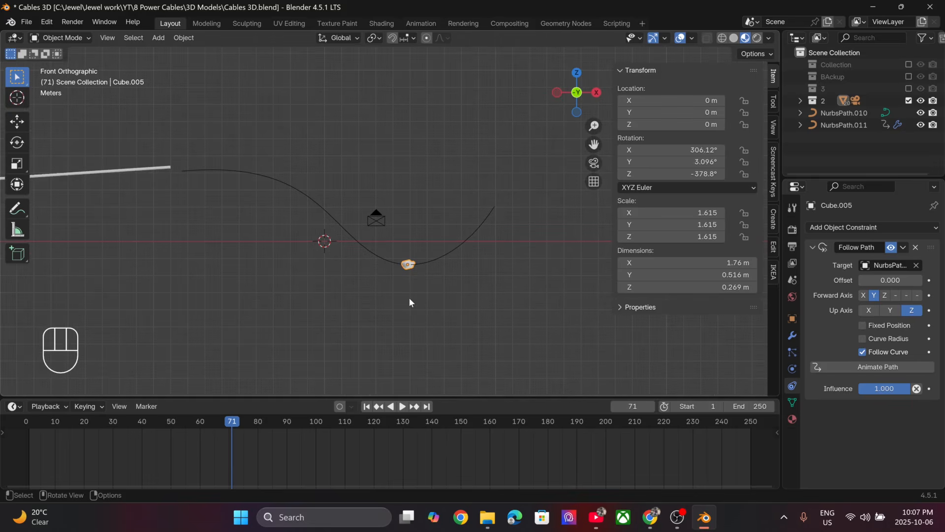
{"action": "key", "text": "r"}
{"action": "key", "text": "r"}
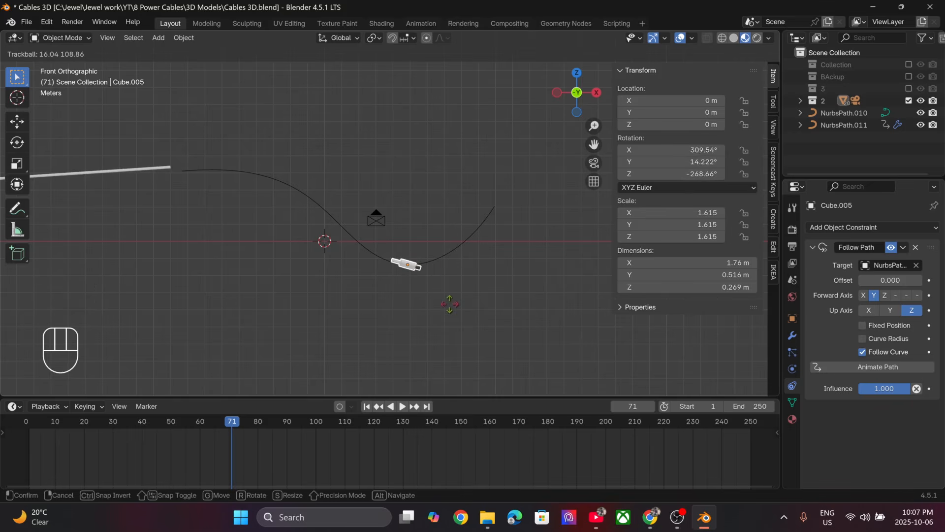
{"action": "left_click", "coordinate": [450, 294]}
{"action": "scroll", "coordinate": [403, 299], "scroll_direction": "up", "scroll_amount": 1}
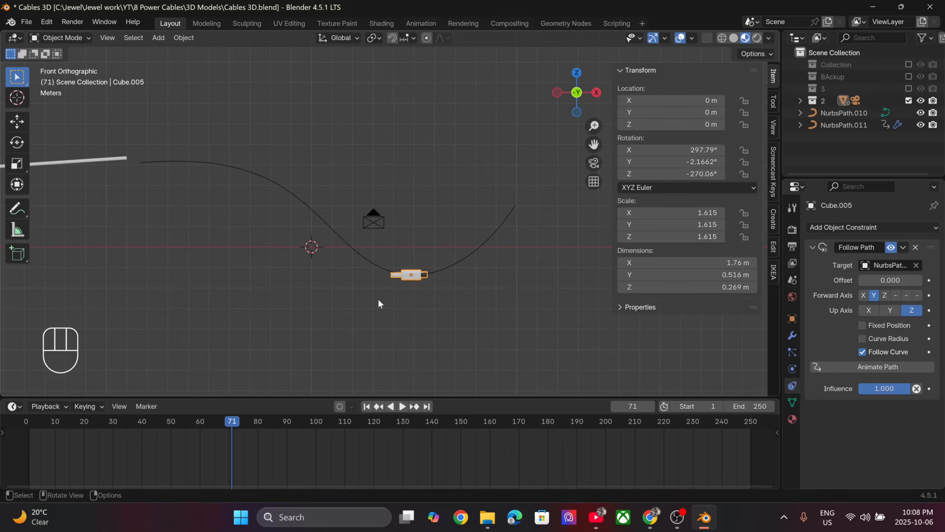
- Move the connector onto the cable's end near the path start, at about X -0.14, Y -13.07, Z 5.31 m, and save the file
{"action": "key", "text": "g"}
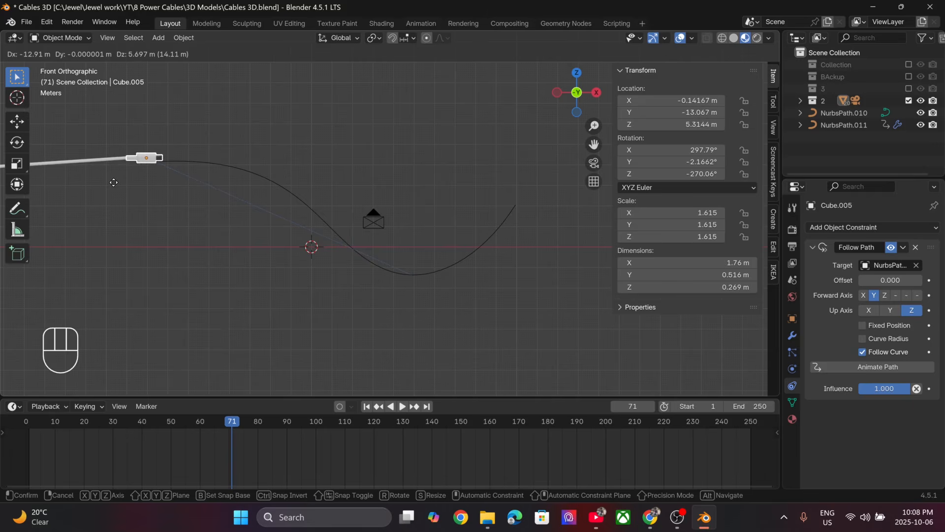
{"action": "left_click", "coordinate": [114, 182]}
{"action": "key", "text": "ctrl+s"}
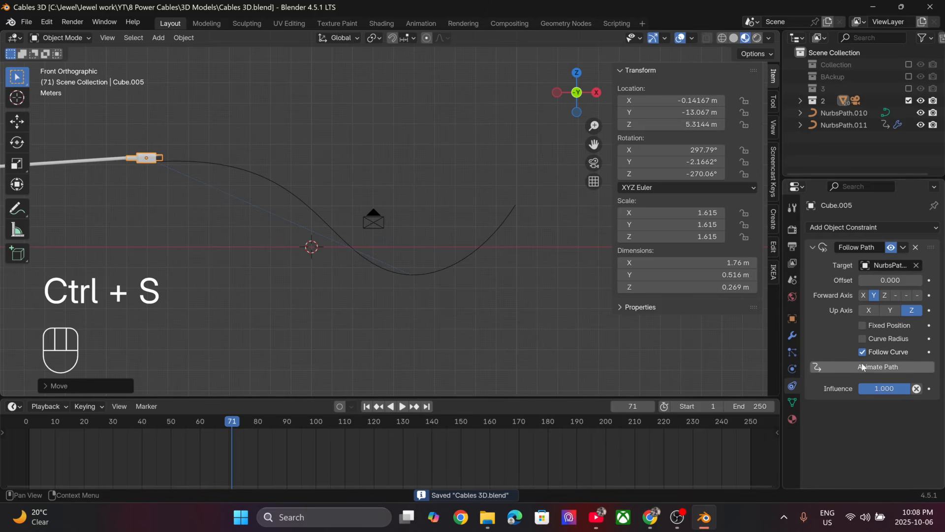
- Return to frame 1 and move the connector onto the cable's end, at about X -1.05, Y -0.08, Z 0.37 m
{"action": "left_click", "coordinate": [368, 407]}
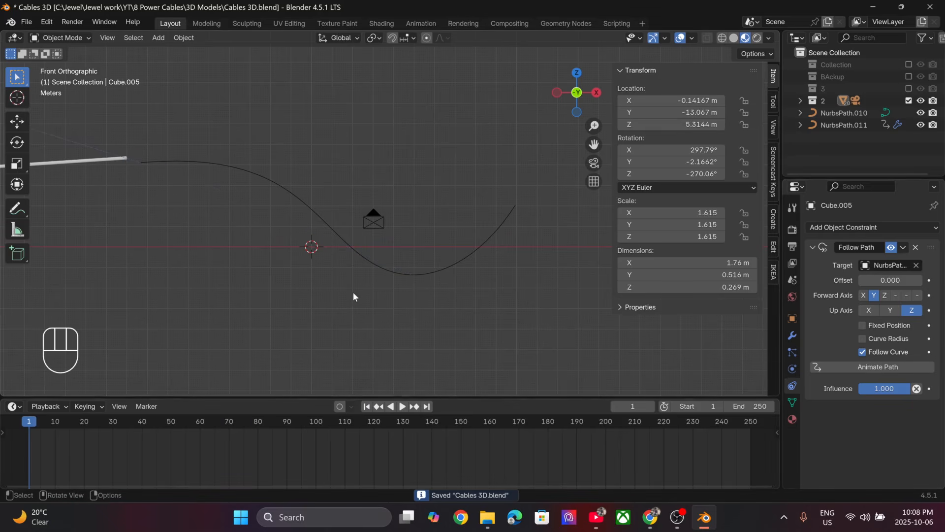
{"action": "scroll", "coordinate": [353, 291], "scroll_direction": "down", "scroll_amount": 5}
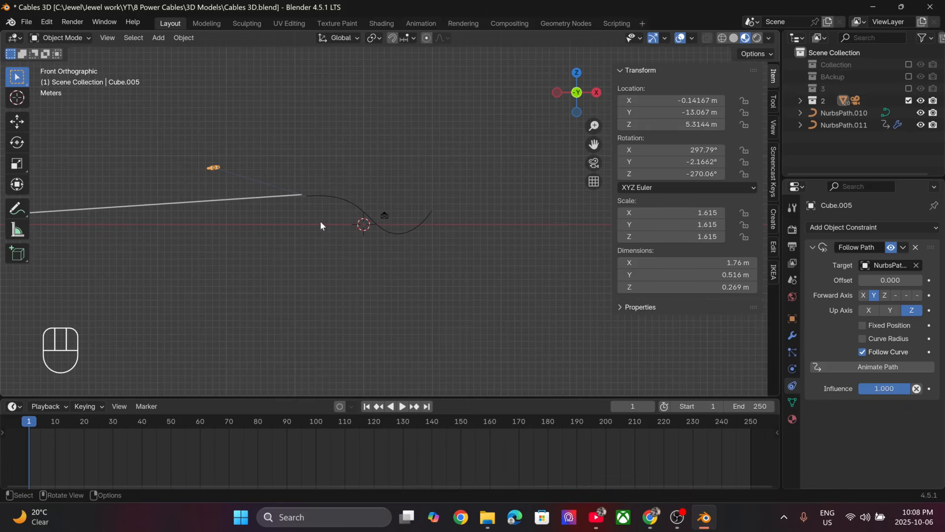
{"action": "middle_click_drag", "start_coordinate": [241, 185], "coordinate": [301, 237], "text": "shift"}
{"action": "scroll", "coordinate": [220, 253], "scroll_direction": "up", "scroll_amount": 4}
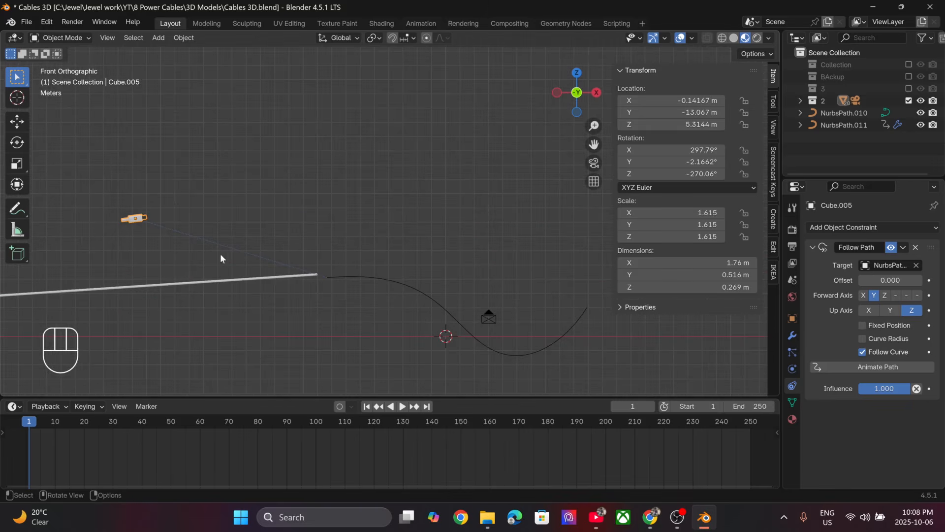
{"action": "key", "text": "g"}
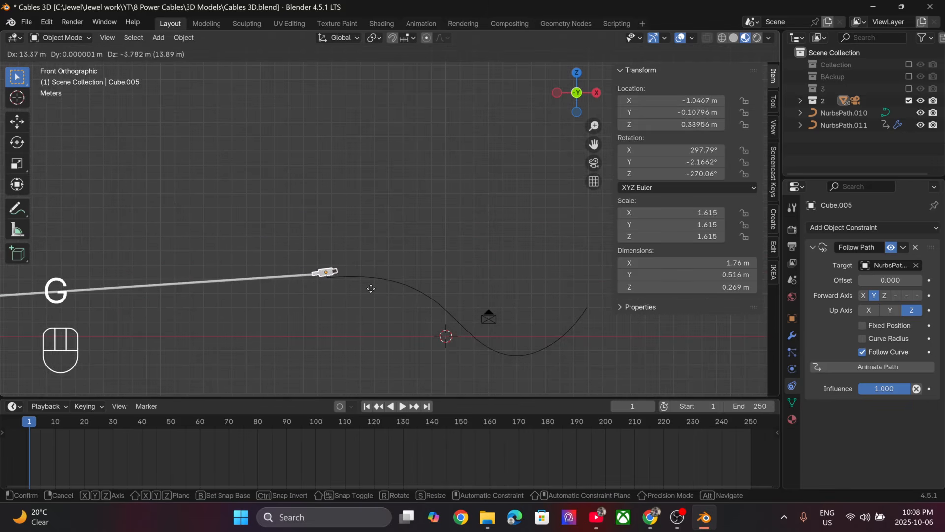
{"action": "left_click", "coordinate": [371, 288]}
- Rotate the connector about 5° to line up with the cable, nudge it to about X -1.05, Y -0.03, Z 0.28 m, and save the file
{"action": "key", "text": "r"}
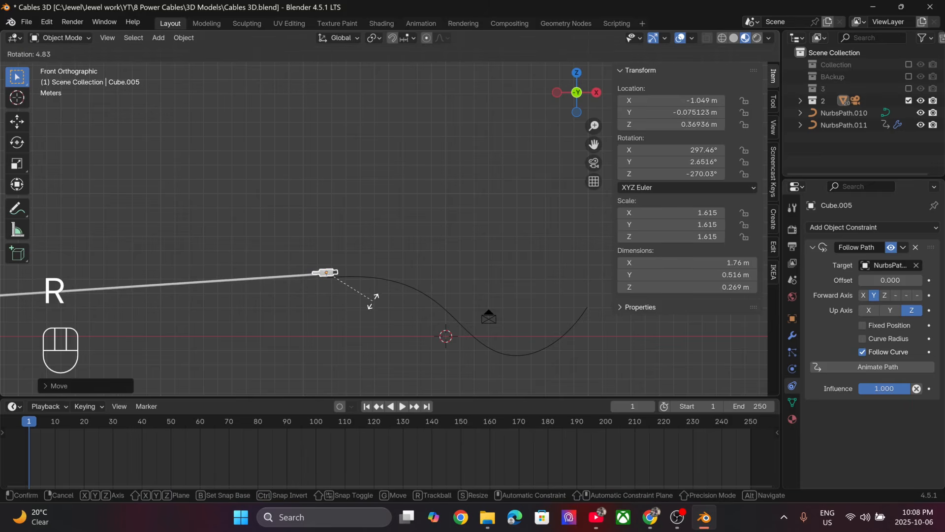
{"action": "left_click", "coordinate": [374, 297]}
{"action": "key", "text": "g"}
{"action": "left_click", "coordinate": [373, 302]}
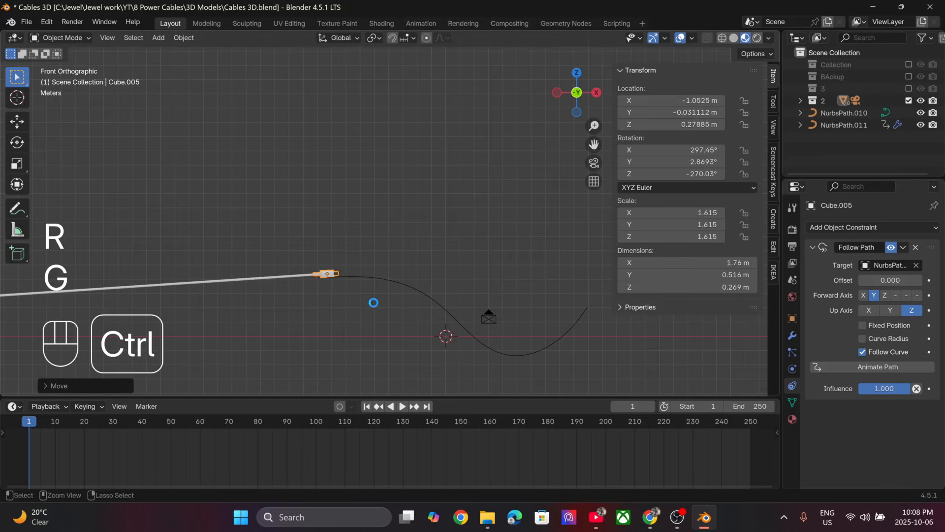
{"action": "key", "text": "ctrl+s"}
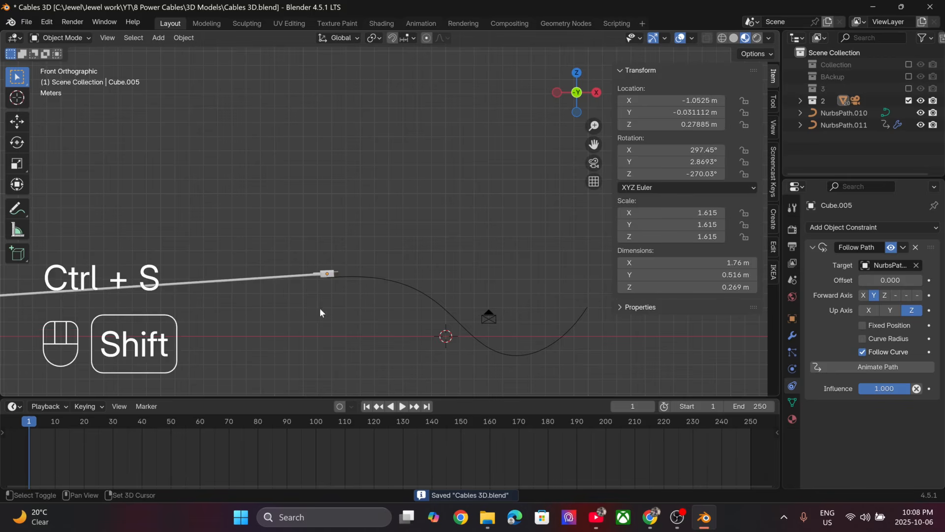
- Try to animate the path from the Follow Path constraint and play the animation to check the connector's travel along the curve
{"action": "middle_click_drag", "start_coordinate": [320, 312], "coordinate": [310, 243], "text": "shift"}
{"action": "scroll", "coordinate": [313, 197], "scroll_direction": "up", "scroll_amount": 3}
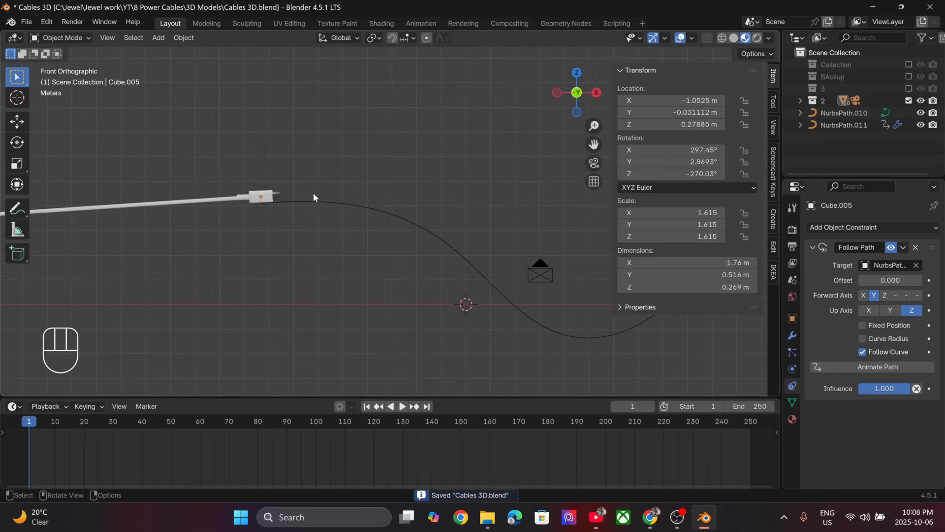
{"action": "left_click", "coordinate": [859, 368]}
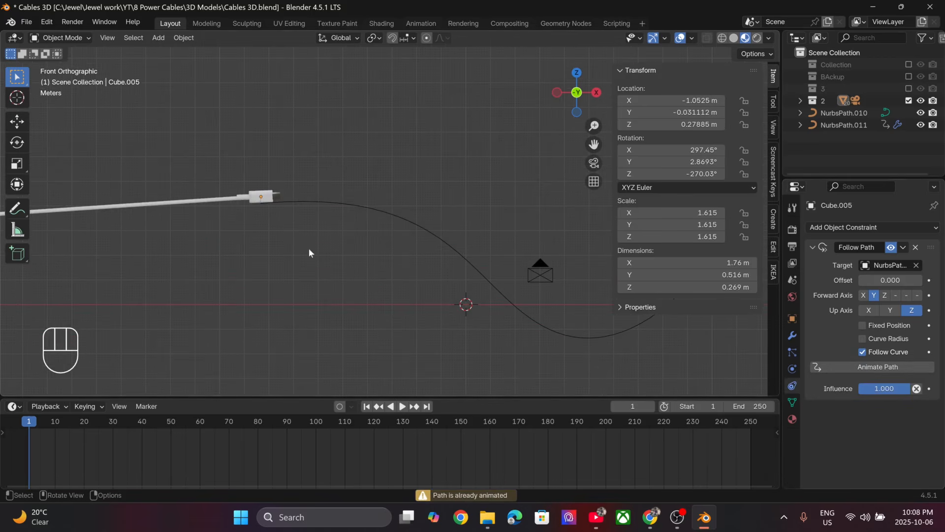
{"action": "key", "text": "space"}
{"action": "scroll", "coordinate": [267, 252], "scroll_direction": "down", "scroll_amount": 5}
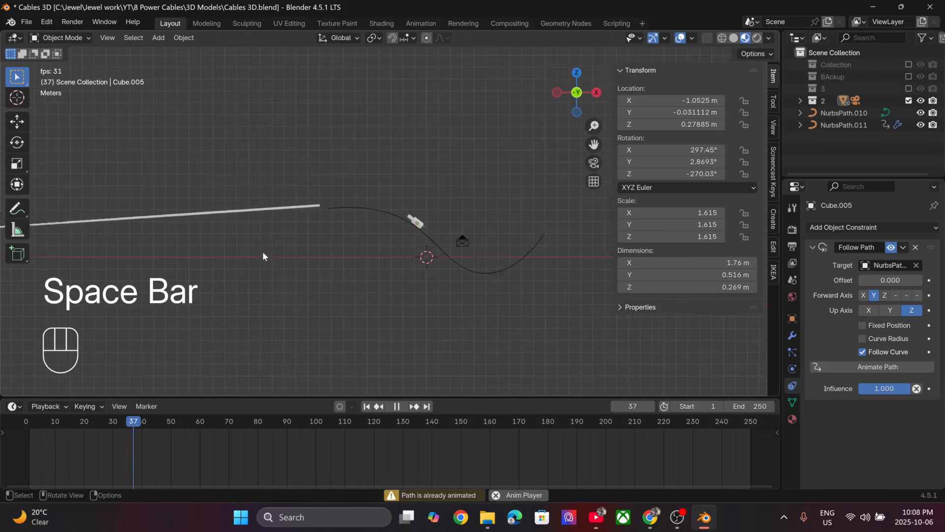
{"action": "scroll", "coordinate": [468, 240], "scroll_direction": "up", "scroll_amount": 5}
{"action": "middle_click_drag", "start_coordinate": [350, 229], "coordinate": [202, 215], "text": "shift"}
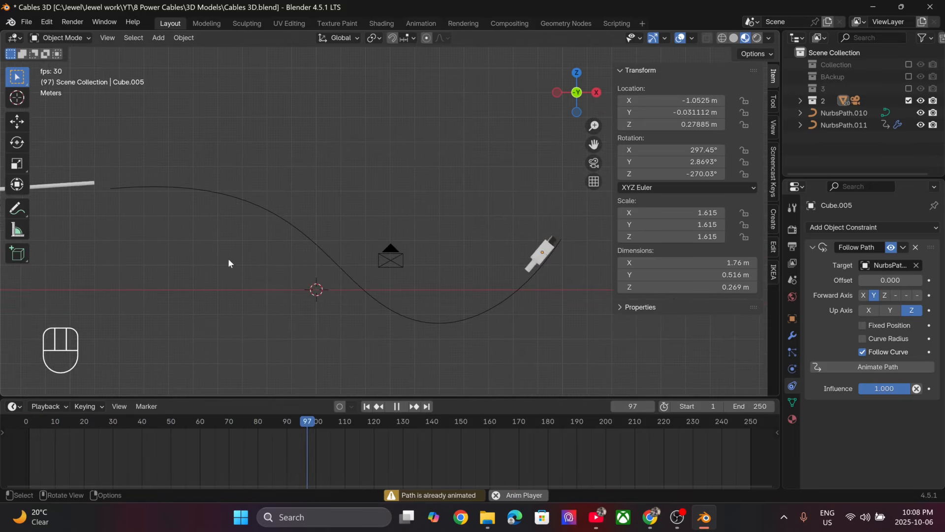
{"action": "key", "text": "space"}
- Replay the animation from frame 1 to examine how the connector moves relative to the cable, finishing back at frame 1
{"action": "left_click", "coordinate": [366, 406]}
{"action": "key", "text": "space"}
{"action": "scroll", "coordinate": [251, 235], "scroll_direction": "up", "scroll_amount": 4}
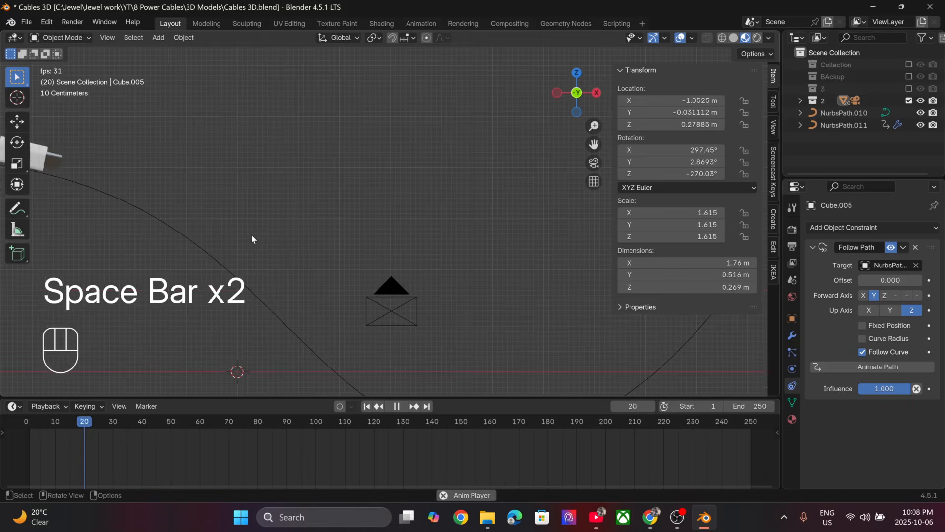
{"action": "middle_click_drag", "start_coordinate": [251, 234], "coordinate": [643, 159], "text": "shift"}
{"action": "key", "text": "space"}
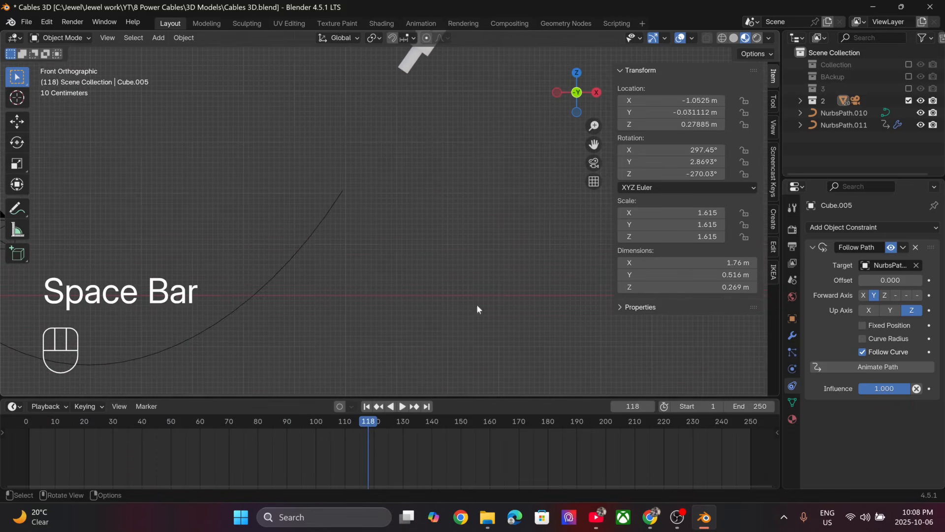
{"action": "left_click", "coordinate": [366, 406]}
{"action": "middle_click_drag", "start_coordinate": [366, 276], "coordinate": [510, 188], "text": "shift"}
{"action": "scroll", "coordinate": [482, 200], "scroll_direction": "down", "scroll_amount": 5}
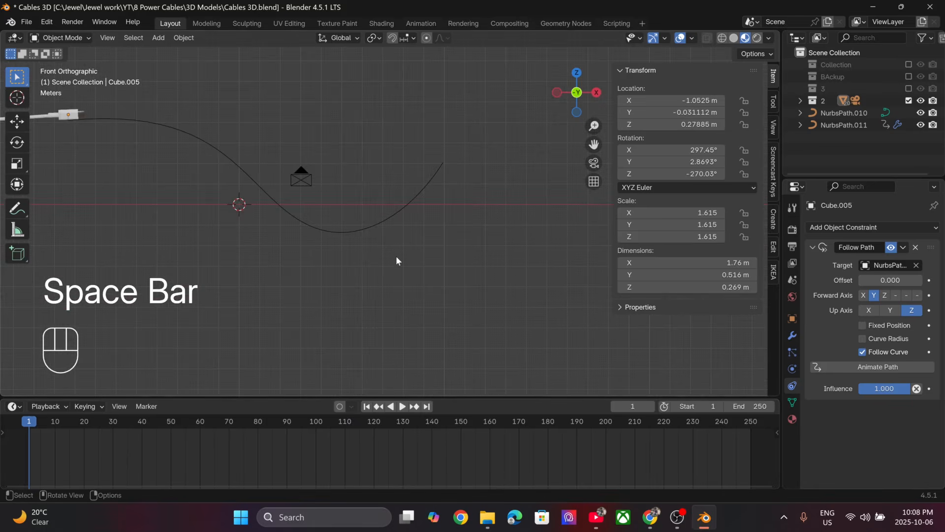
{"action": "scroll", "coordinate": [396, 255], "scroll_direction": "down", "scroll_amount": 3}
{"action": "middle_click_drag", "start_coordinate": [289, 227], "coordinate": [356, 255], "text": "shift"}
{"action": "scroll", "coordinate": [356, 255], "scroll_direction": "up", "scroll_amount": 3}
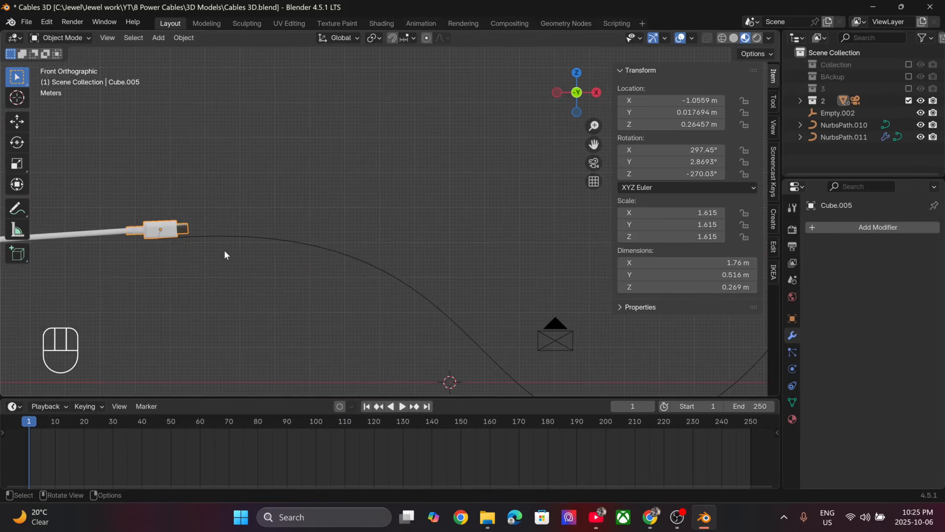
{"action": "key", "text": "space"}
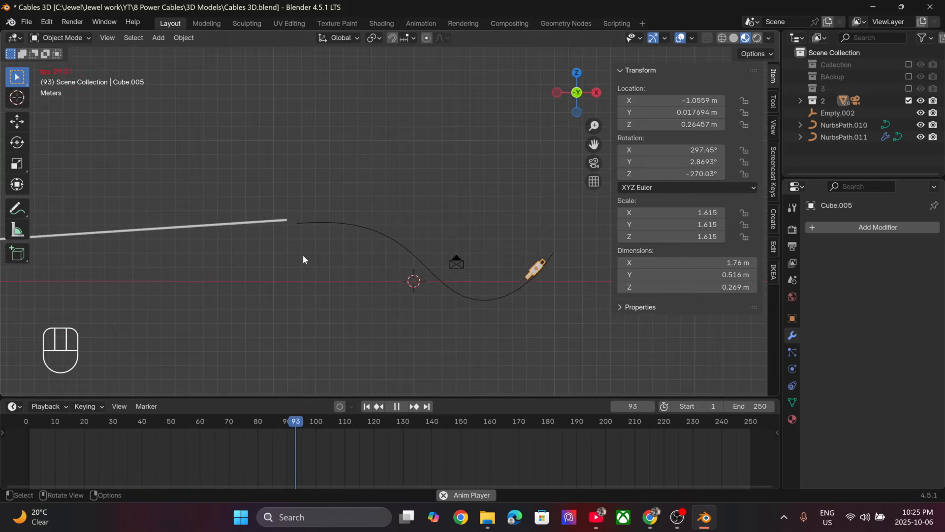
{"action": "key", "text": "space"}
{"action": "left_click", "coordinate": [366, 407]}
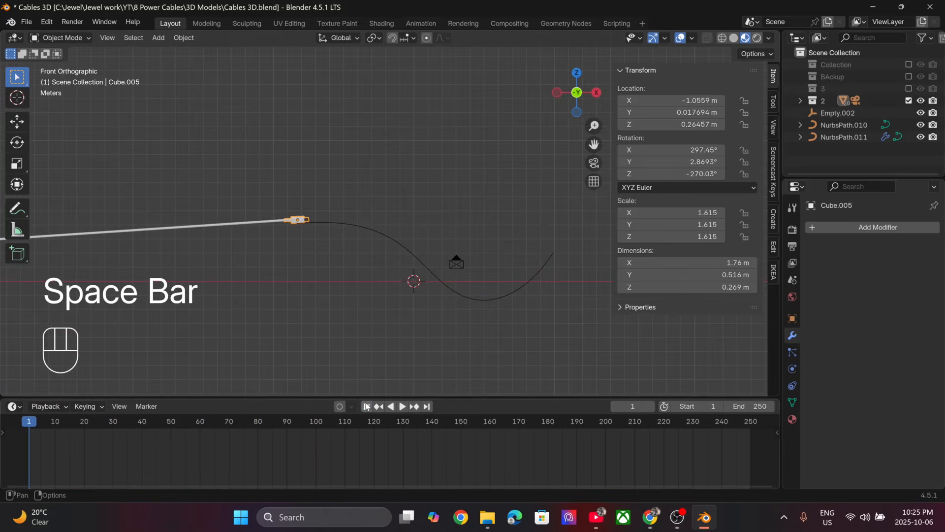
- Parent the cable NurbsPath.011 to the connector Cube.005
{"action": "scroll", "coordinate": [288, 264], "scroll_direction": "up", "scroll_amount": 4}
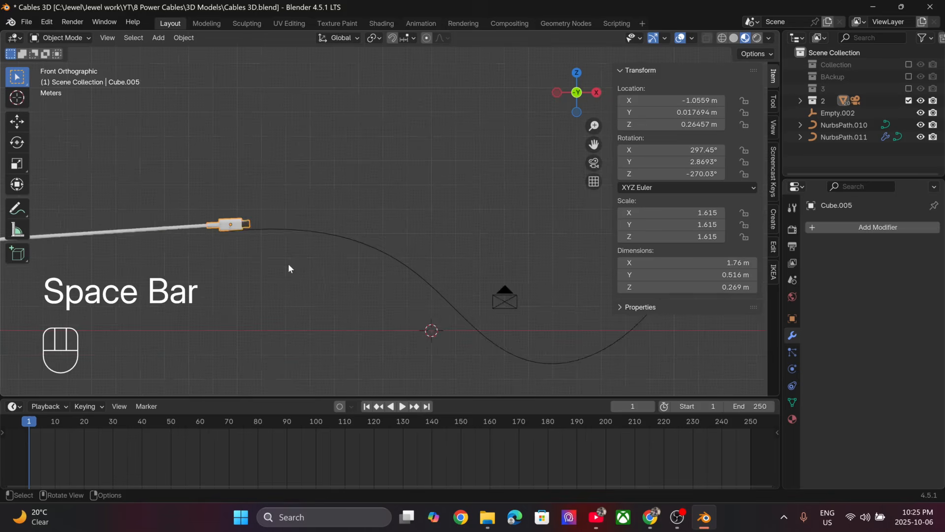
{"action": "left_click", "coordinate": [151, 230], "text": "shift"}
{"action": "left_click", "coordinate": [203, 222], "text": "shift"}
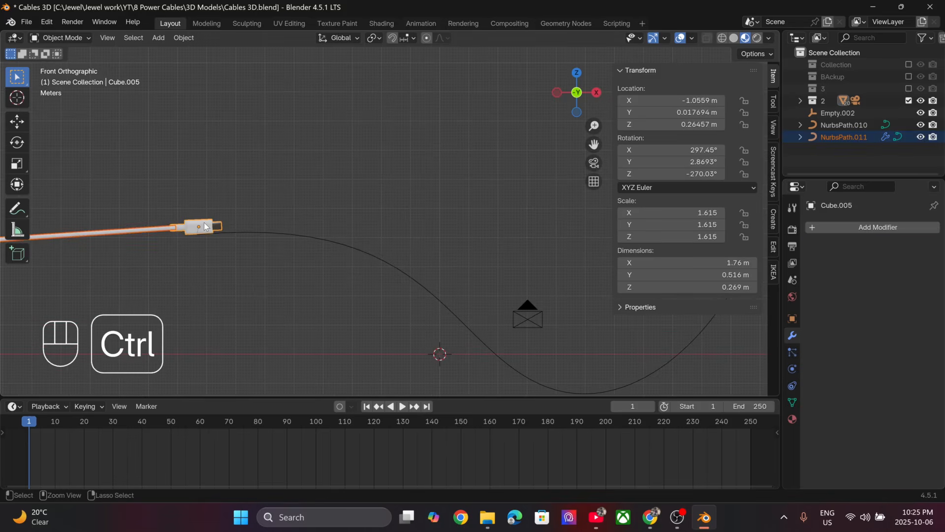
{"action": "key", "text": "ctrl+p"}
{"action": "left_click", "coordinate": [203, 222]}
- Play the animation to test the parenting, return to frame 1, and undo the parenting
{"action": "key", "text": "space"}
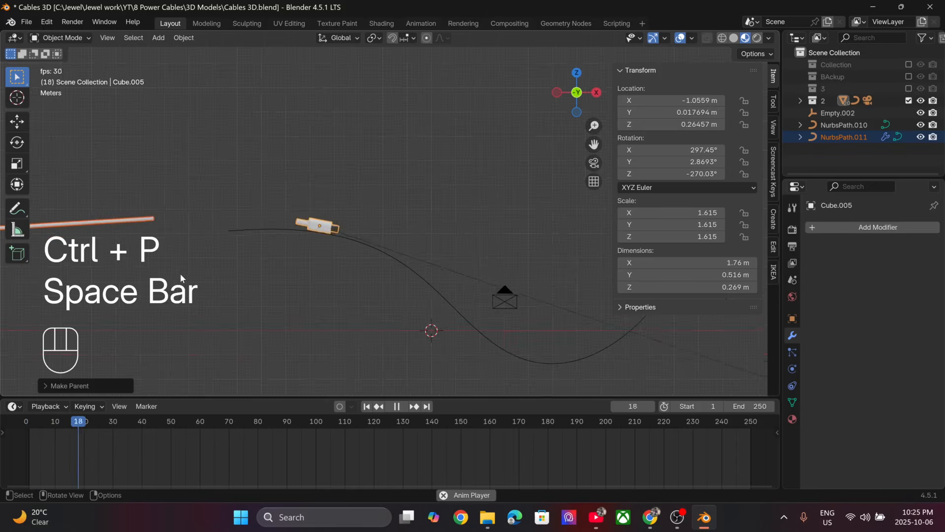
{"action": "scroll", "coordinate": [176, 267], "scroll_direction": "down", "scroll_amount": 8}
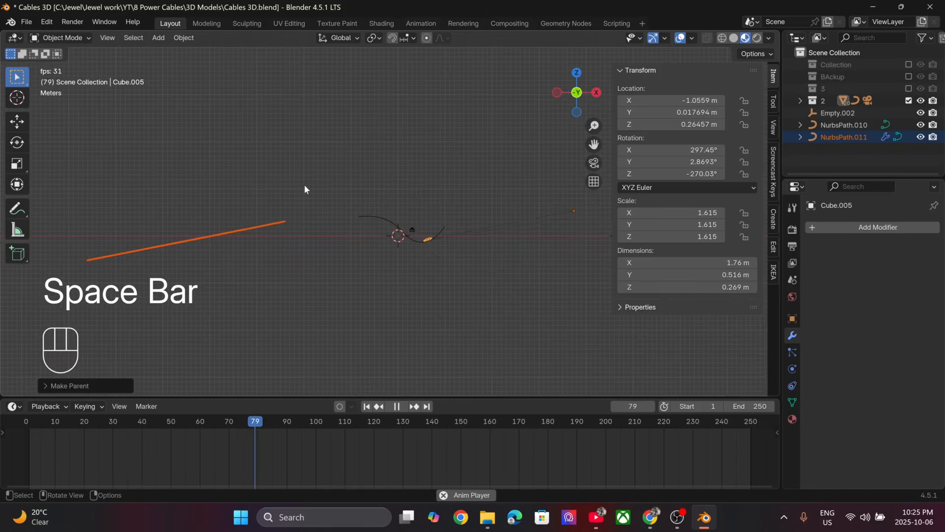
{"action": "key", "text": "space"}
{"action": "left_click", "coordinate": [367, 406]}
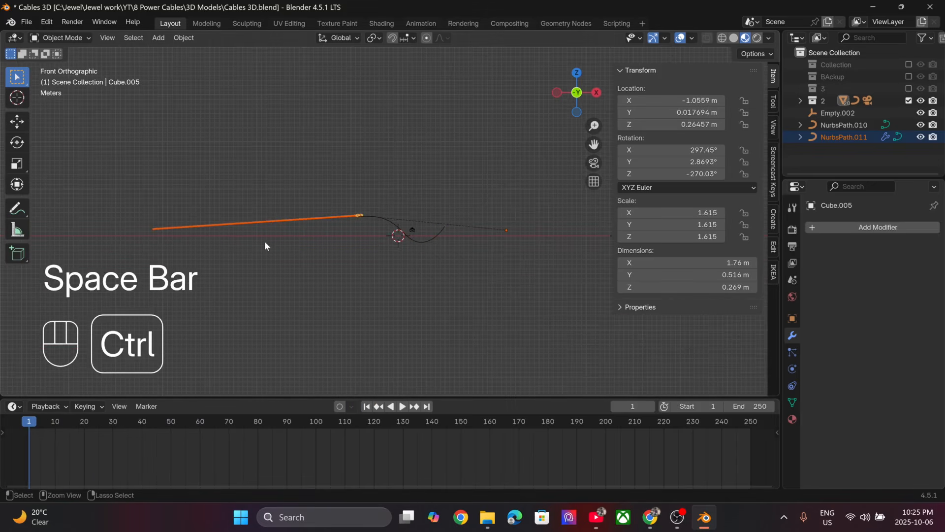
{"action": "key", "text": "ctrl+z"}
{"action": "scroll", "coordinate": [264, 240], "scroll_direction": "up", "scroll_amount": 6}
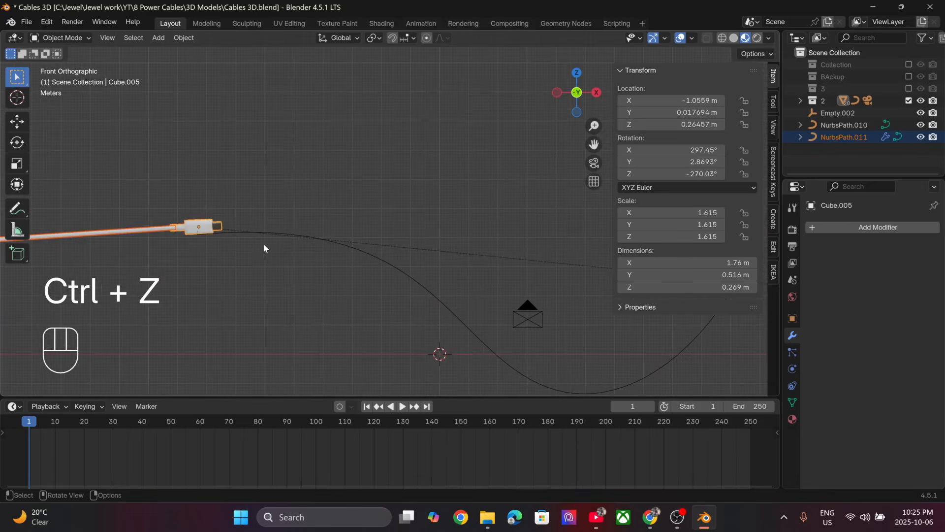
{"action": "left_click", "coordinate": [264, 244]}
- Select the cable NurbsPath.011 and insert a Location & Rotation keyframe at frame 1
{"action": "middle_click_drag", "start_coordinate": [210, 196], "coordinate": [306, 177], "text": "shift"}
{"action": "scroll", "coordinate": [306, 177], "scroll_direction": "up", "scroll_amount": 1}
{"action": "left_click", "coordinate": [212, 219]}
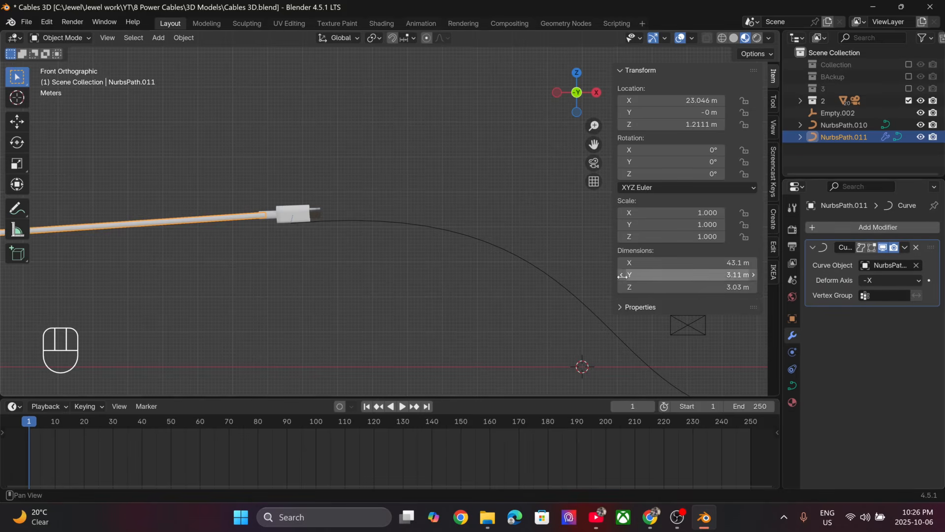
{"action": "left_click_drag", "start_coordinate": [672, 100], "coordinate": [709, 100]}
{"action": "key", "text": "Escape"}
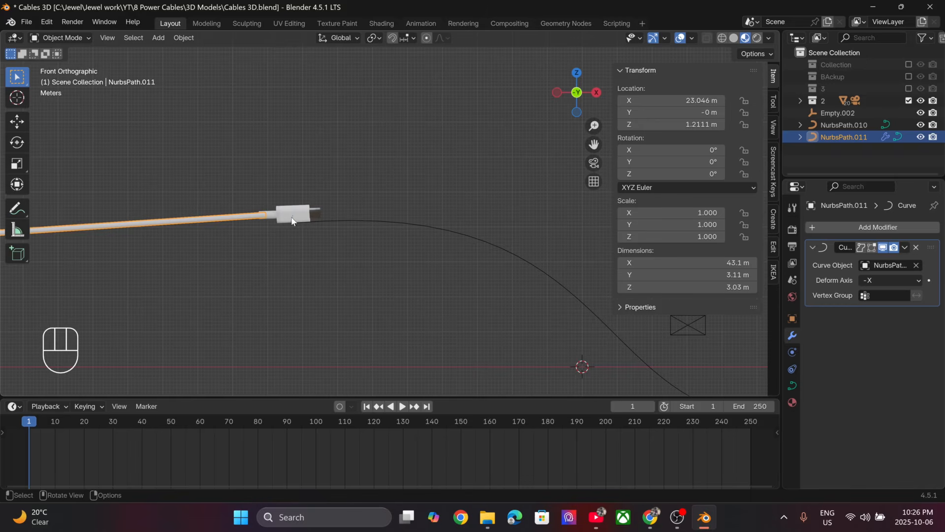
{"action": "scroll", "coordinate": [294, 213], "scroll_direction": "down", "scroll_amount": 2}
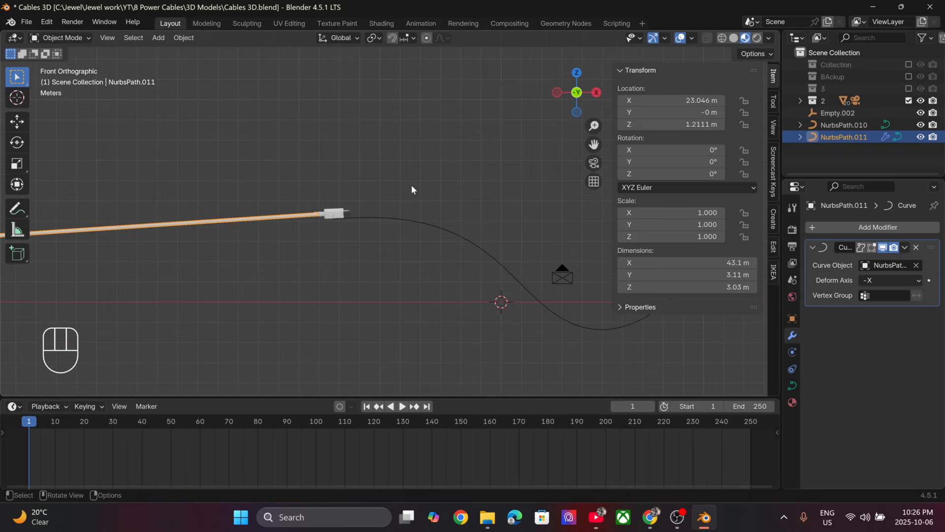
{"action": "key", "text": "i"}
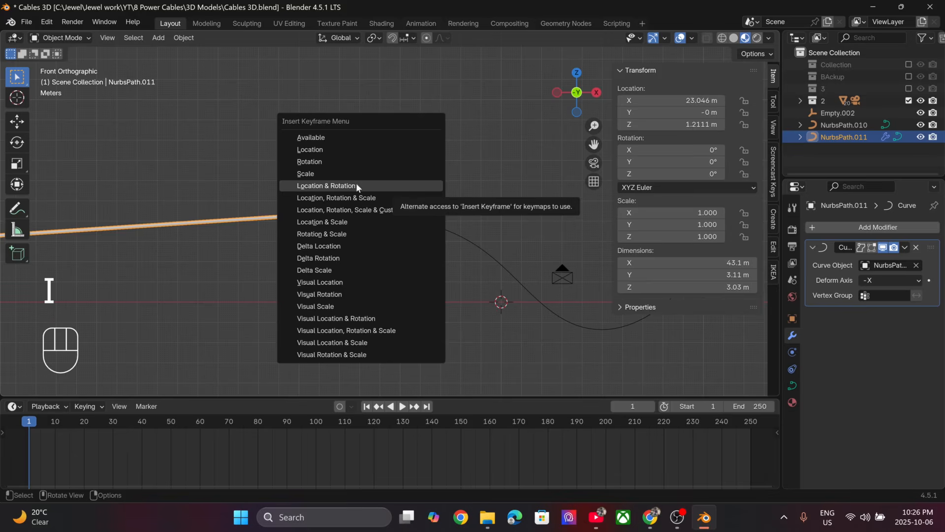
{"action": "left_click", "coordinate": [371, 186]}
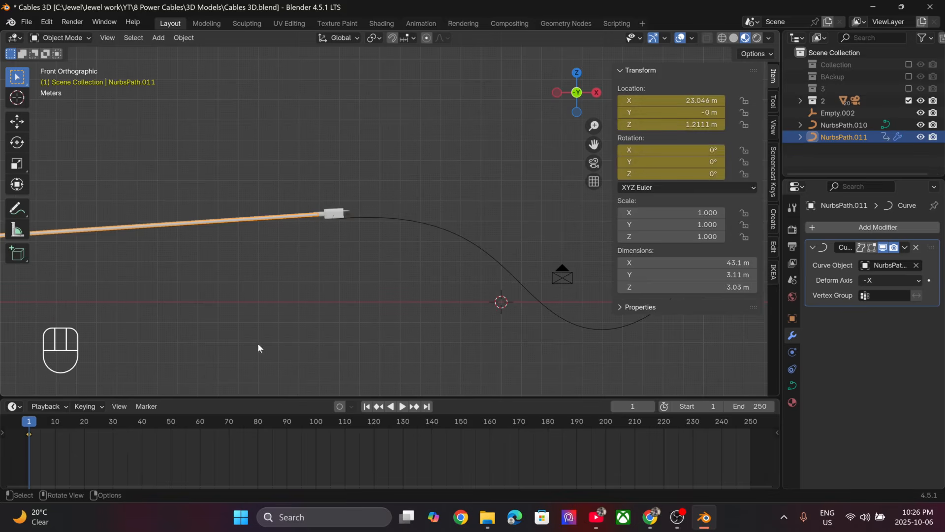
- At frame 71, set the cable's X location to about 8.37 m so its end meets the connector, and keyframe its location and rotation
{"action": "left_click_drag", "start_coordinate": [30, 425], "coordinate": [231, 424]}
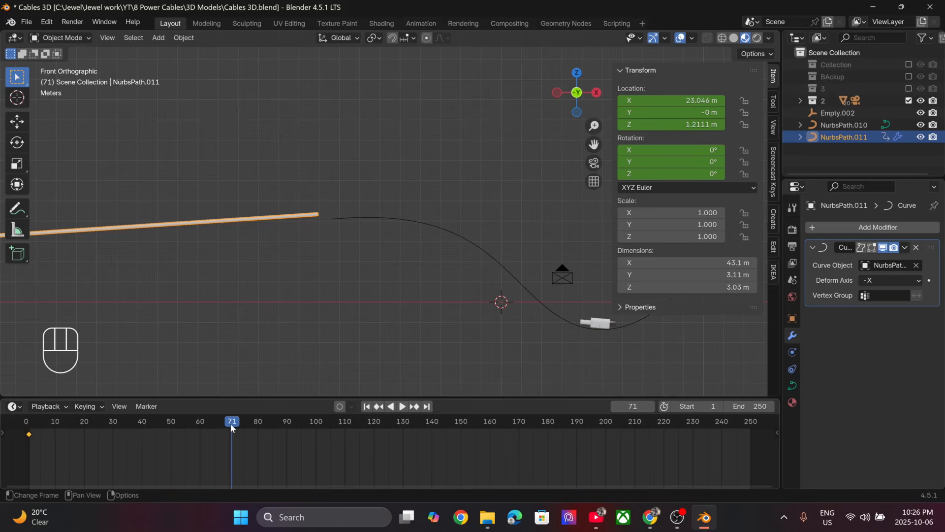
{"action": "scroll", "coordinate": [333, 297], "scroll_direction": "down", "scroll_amount": 2}
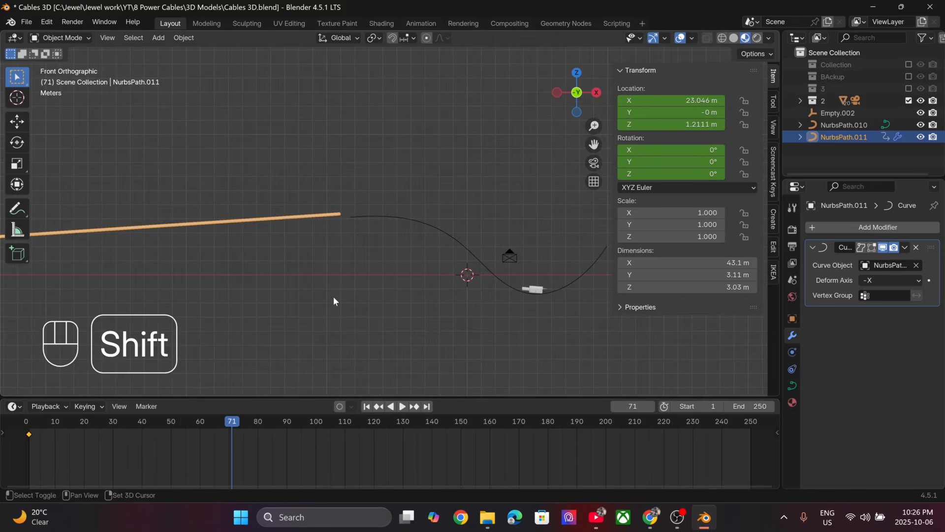
{"action": "middle_click_drag", "start_coordinate": [382, 262], "coordinate": [298, 279], "text": "shift"}
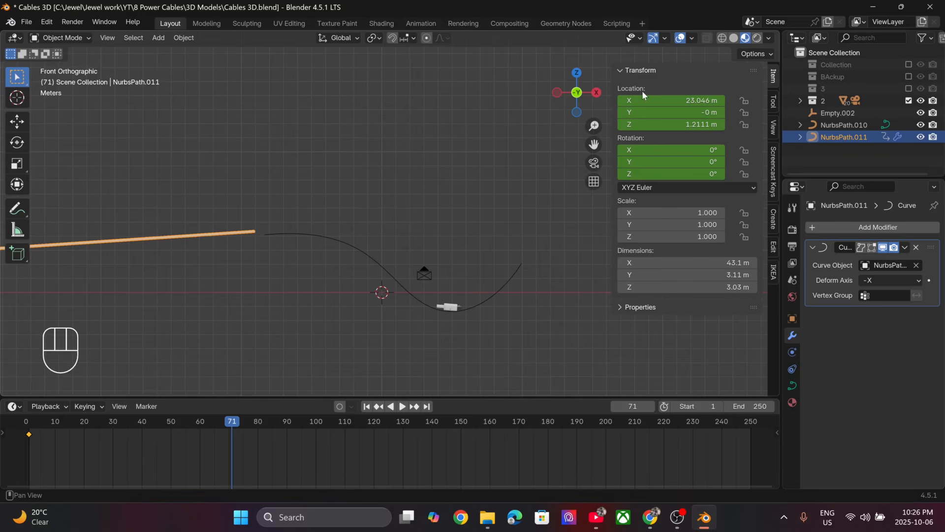
{"action": "left_click_drag", "start_coordinate": [644, 100], "coordinate": [655, 101]}
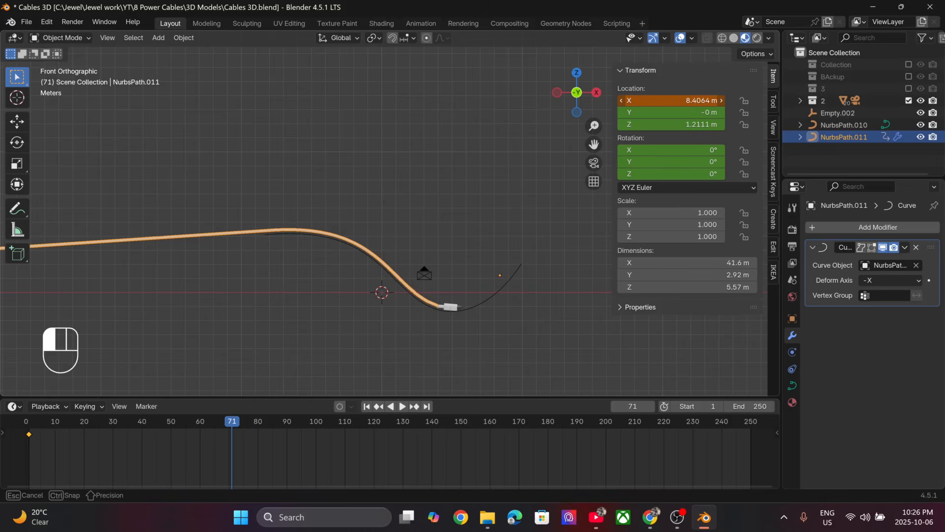
{"action": "left_click_drag", "start_coordinate": [670, 100], "coordinate": [566, 124]}
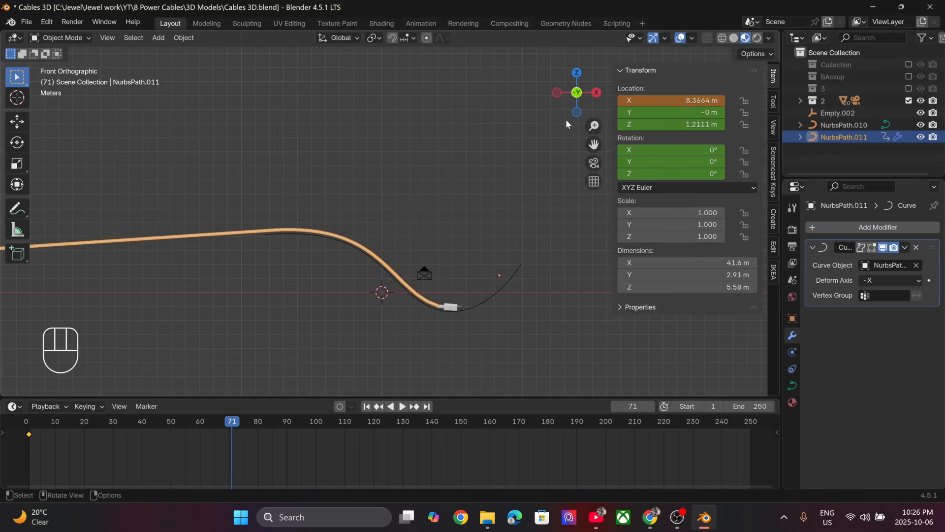
{"action": "key", "text": "i"}
{"action": "left_click", "coordinate": [482, 148]}
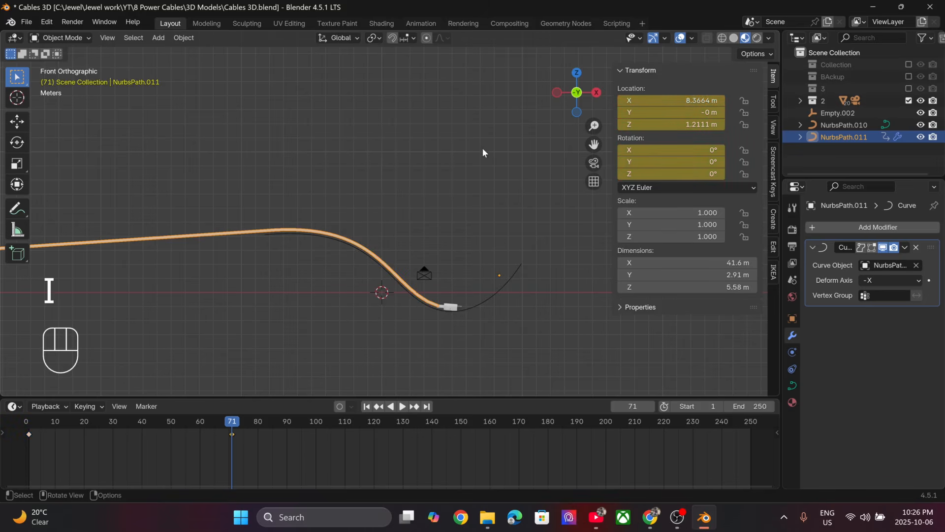
- At frame 108, set the cable's X location to about 0.36 m so its end meets the connector, and keyframe its location and rotation
{"action": "left_click_drag", "start_coordinate": [303, 418], "coordinate": [339, 419]}
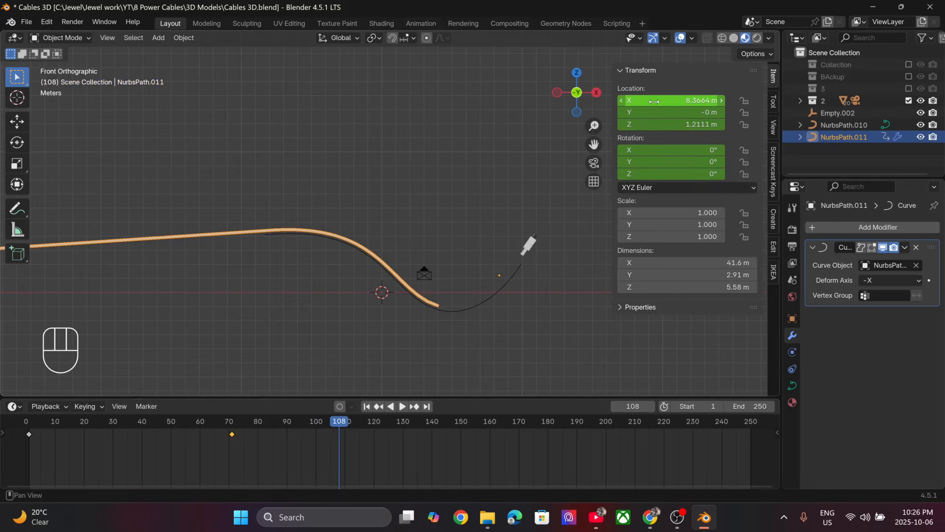
{"action": "left_click_drag", "start_coordinate": [649, 105], "coordinate": [660, 105]}
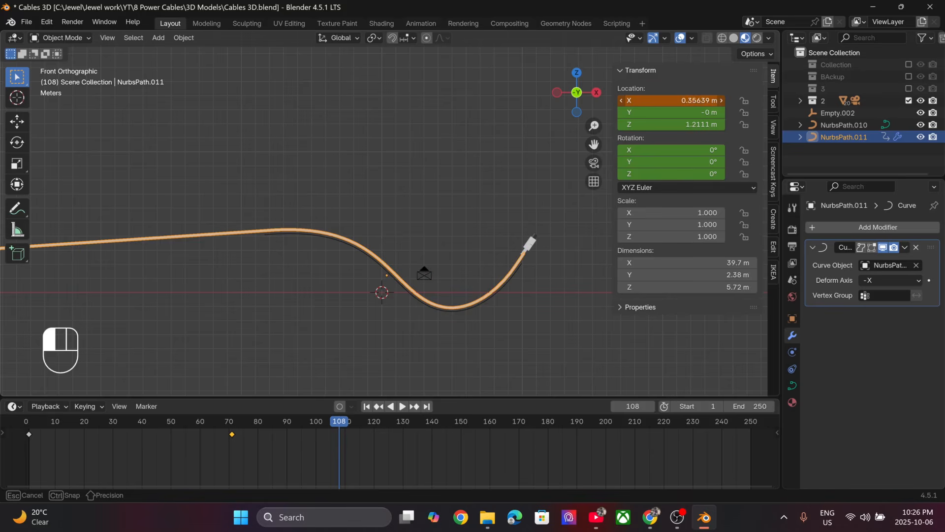
{"action": "left_click_drag", "start_coordinate": [660, 105], "coordinate": [659, 105]}
{"action": "key", "text": "i"}
{"action": "left_click", "coordinate": [545, 169]}
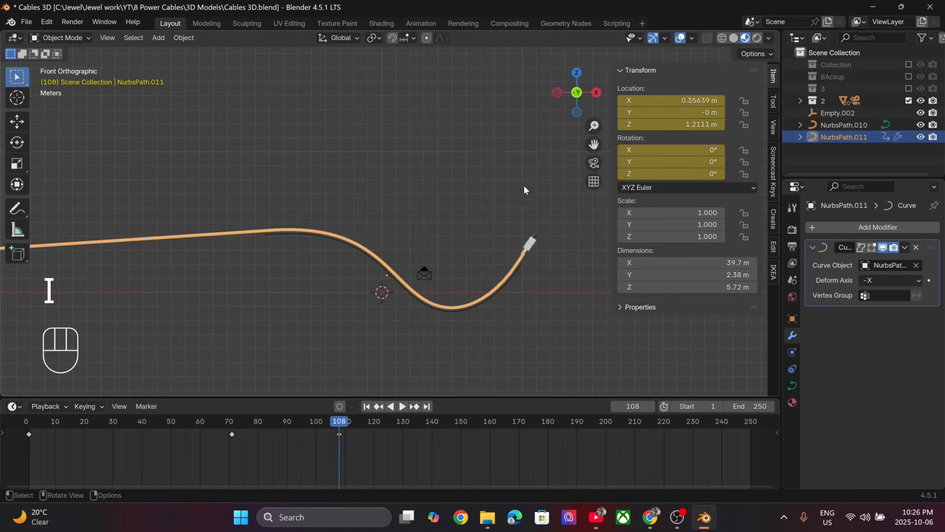
- Play the animation from frame 1 to check whether the cable end follows the connector
{"action": "left_click", "coordinate": [367, 407]}
{"action": "key", "text": "space"}
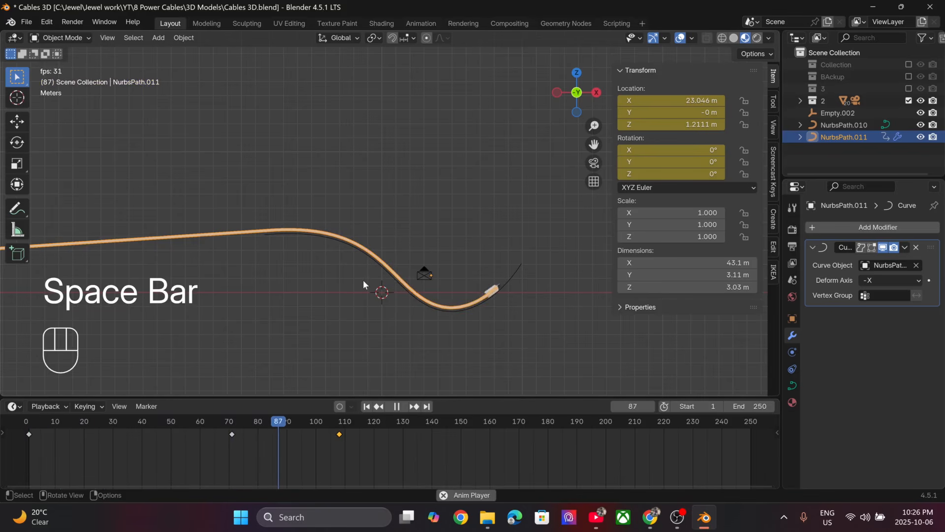
{"action": "key", "text": "space"}
- At frame 37, move the cable to about X 15.38 m and Z -0.84 m to meet the connector, and keyframe its location and rotation
{"action": "left_click_drag", "start_coordinate": [293, 420], "coordinate": [132, 421]}
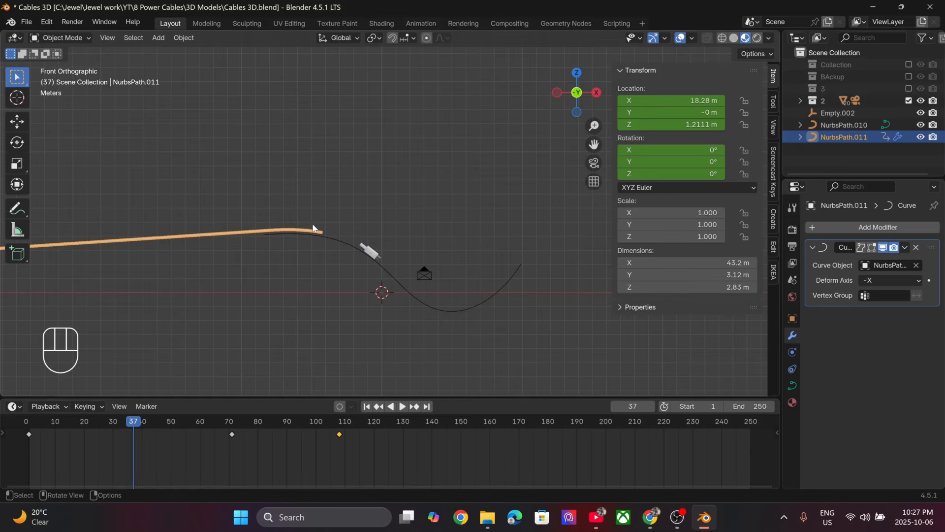
{"action": "left_click_drag", "start_coordinate": [672, 100], "coordinate": [694, 100]}
{"action": "scroll", "coordinate": [337, 250], "scroll_direction": "up", "scroll_amount": 4}
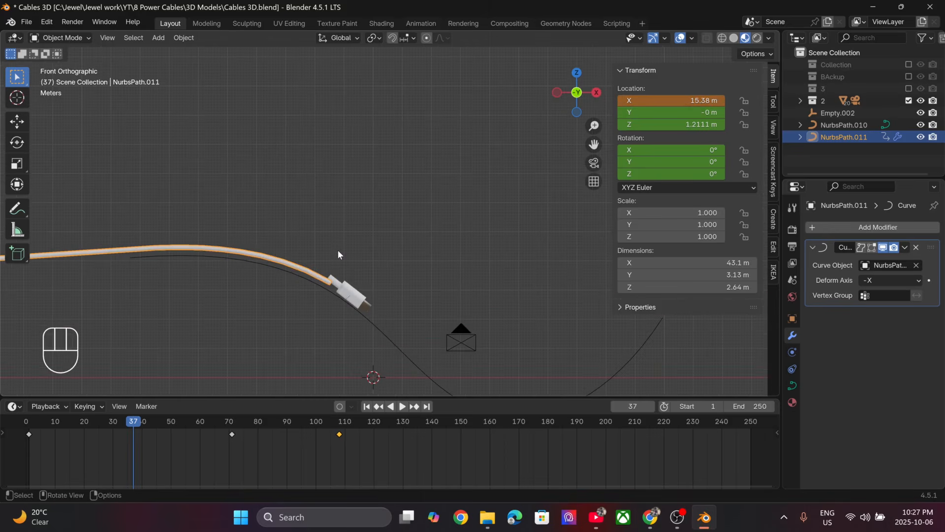
{"action": "key", "text": "g"}
{"action": "key", "text": "z"}
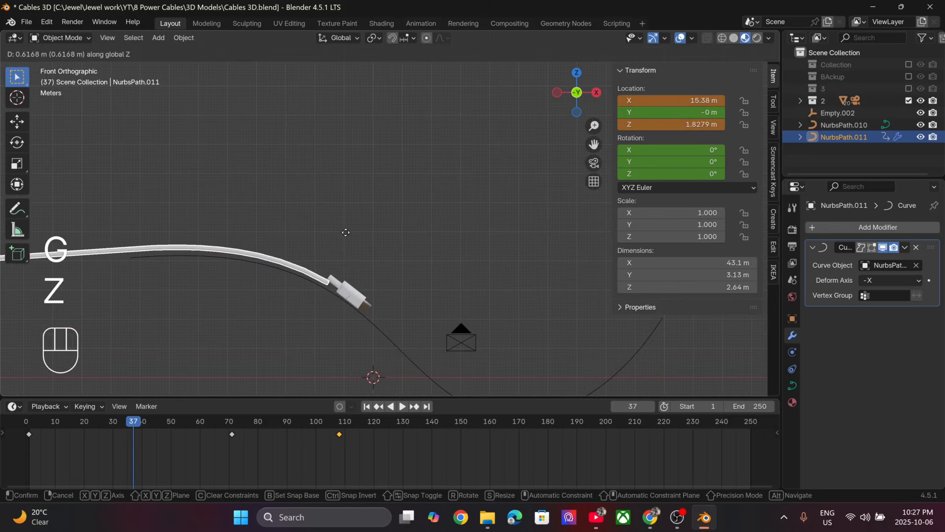
{"action": "left_click", "coordinate": [332, 309]}
{"action": "key", "text": "i"}
{"action": "left_click", "coordinate": [332, 311]}
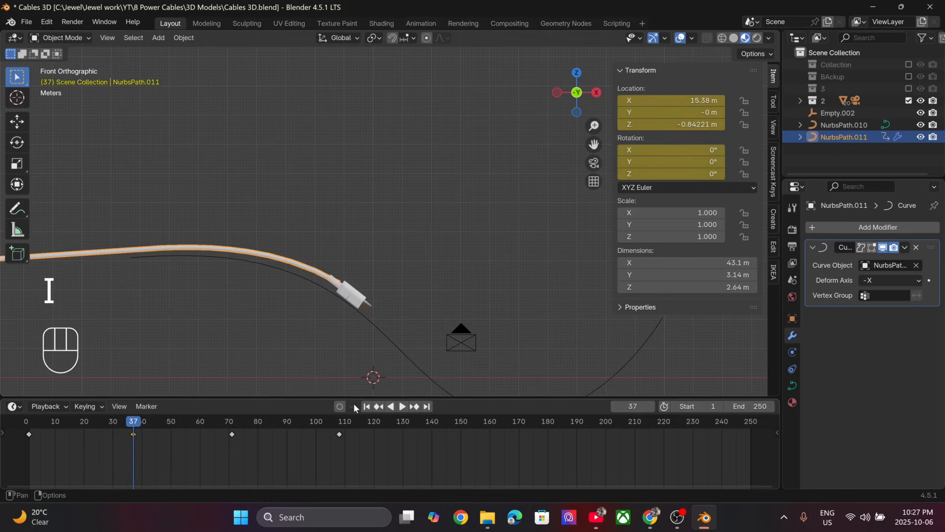
- Deselect the cable, replay the animation from frame 1 to check the added keyframe, and return to the first frame
{"action": "key", "text": "shift+Left"}
{"action": "scroll", "coordinate": [320, 310], "scroll_direction": "down", "scroll_amount": 3}
{"action": "left_click", "coordinate": [299, 276]}
{"action": "key", "text": "space"}
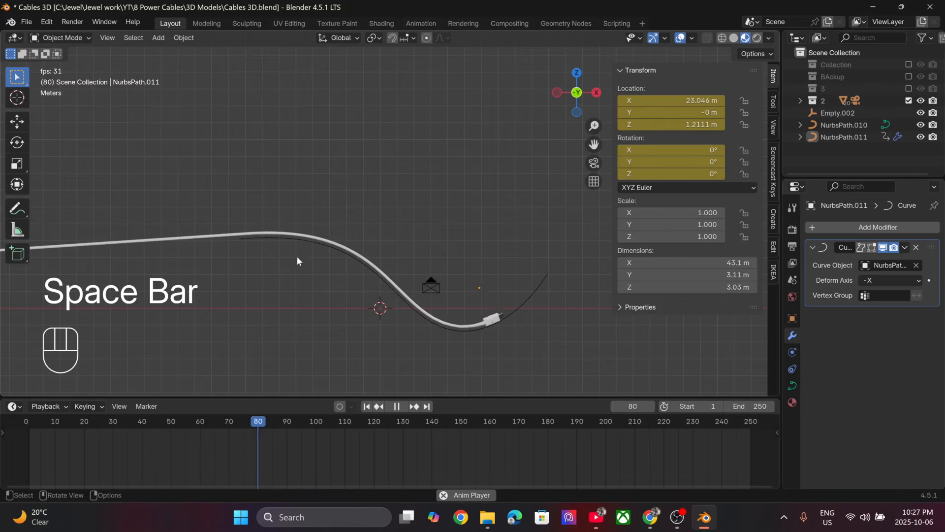
{"action": "key", "text": "space"}
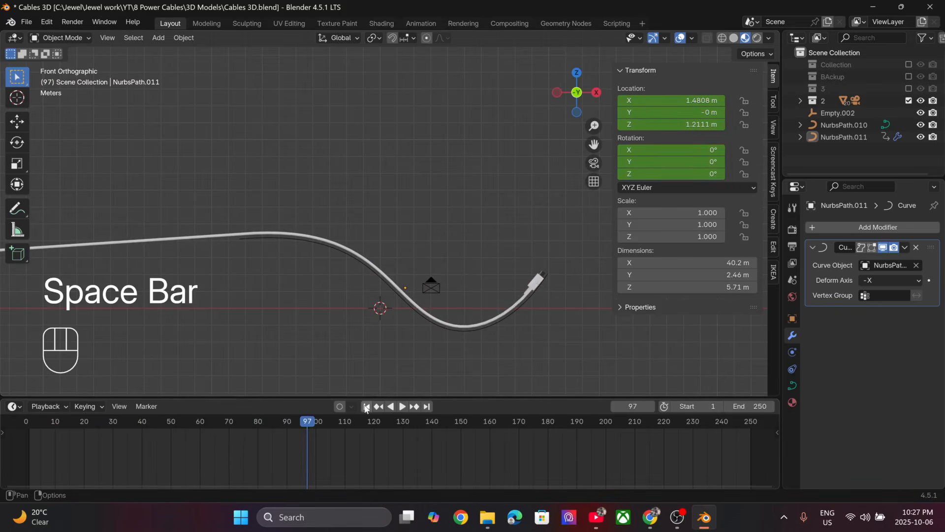
{"action": "key", "text": "shift+Left"}
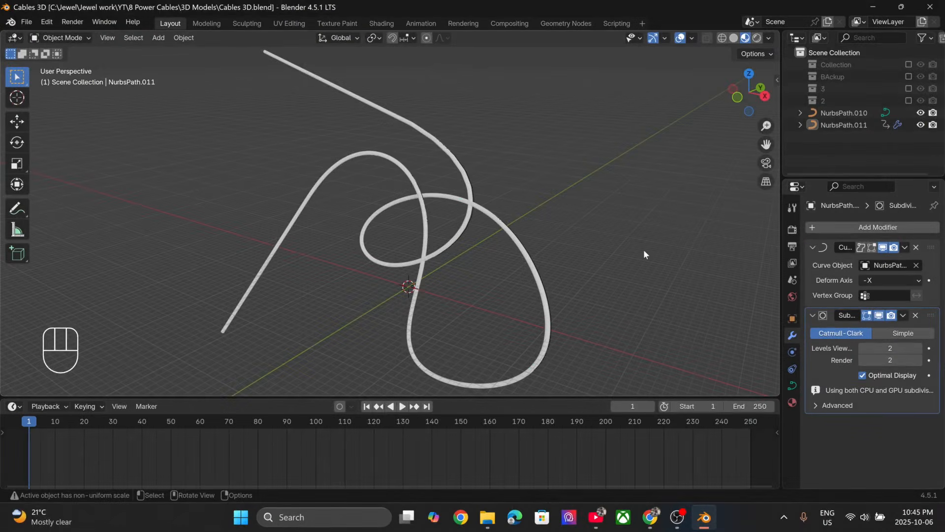
- In the Shading workspace, create a new material for the looped cable NurbsPath.011 and name it Current Flow
{"action": "middle_click_drag", "start_coordinate": [627, 220], "coordinate": [570, 219]}
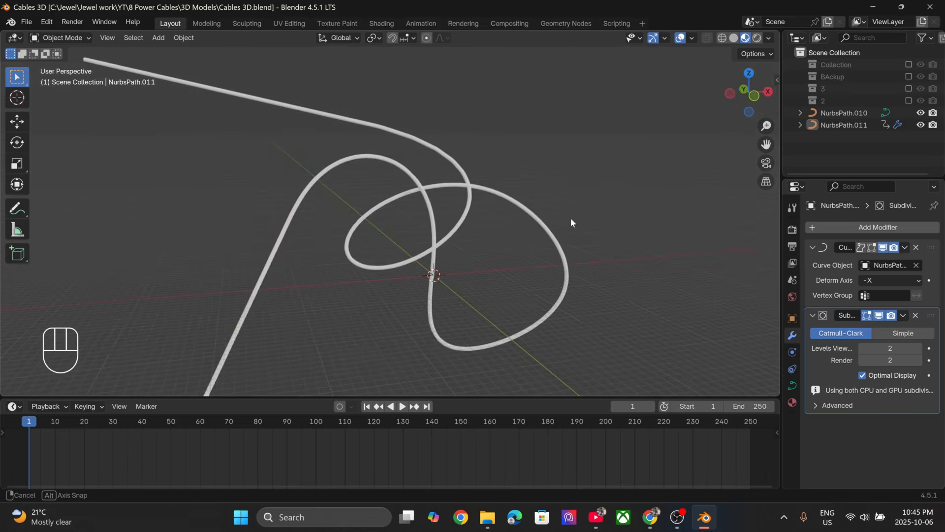
{"action": "scroll", "coordinate": [570, 219], "scroll_direction": "up", "scroll_amount": 4}
{"action": "scroll", "coordinate": [571, 221], "scroll_direction": "down", "scroll_amount": 2}
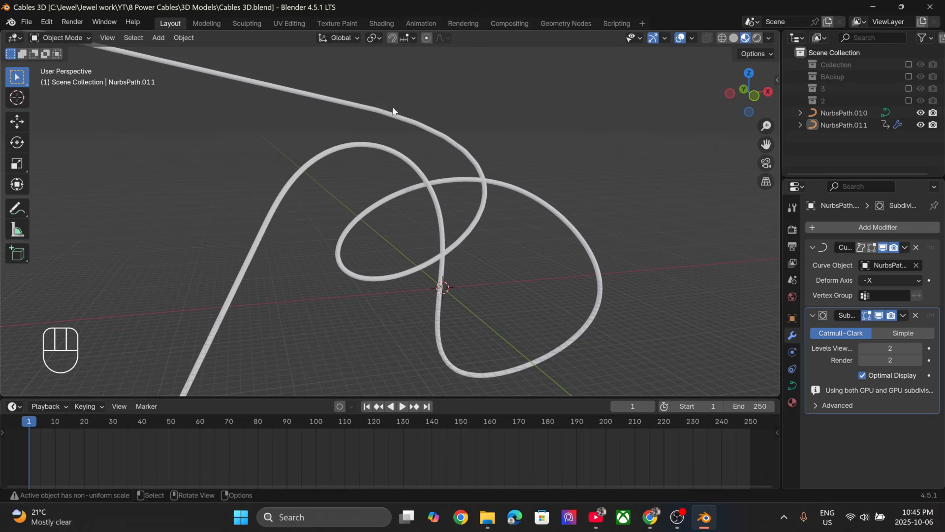
{"action": "left_click", "coordinate": [380, 24]}
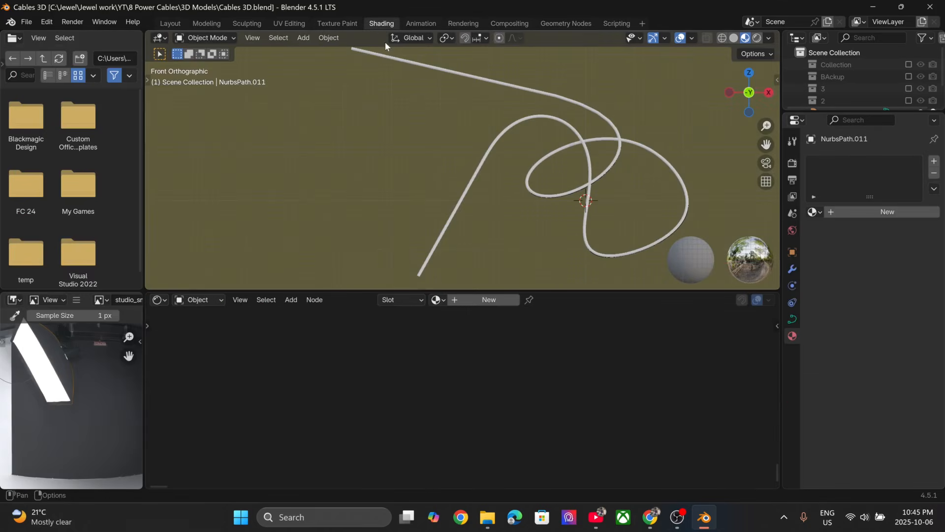
{"action": "left_click", "coordinate": [479, 302]}
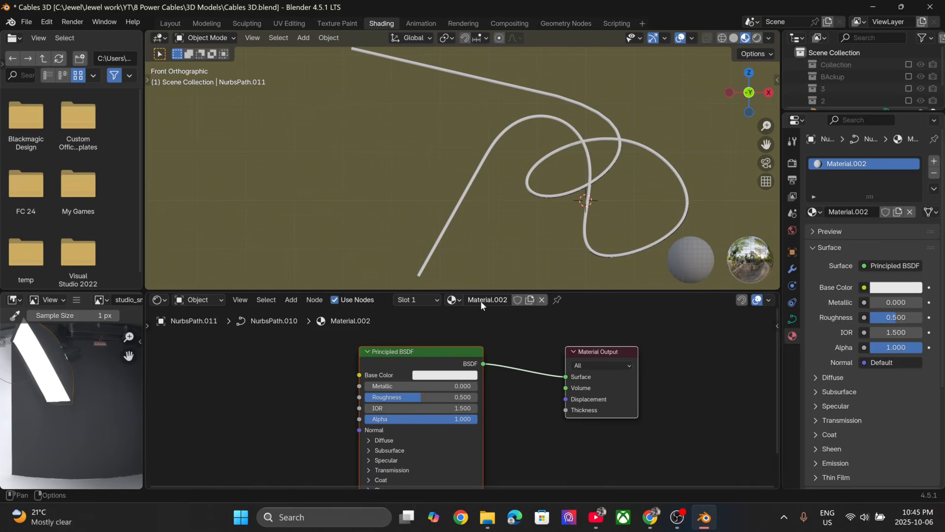
{"action": "left_click", "coordinate": [481, 300]}
{"action": "type", "text": "Current Flow"}
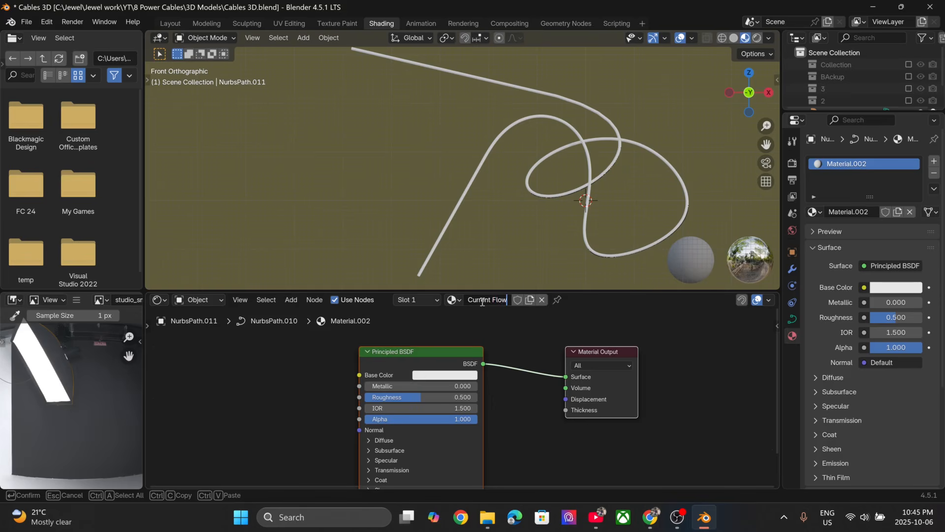
{"action": "key", "text": "Return"}
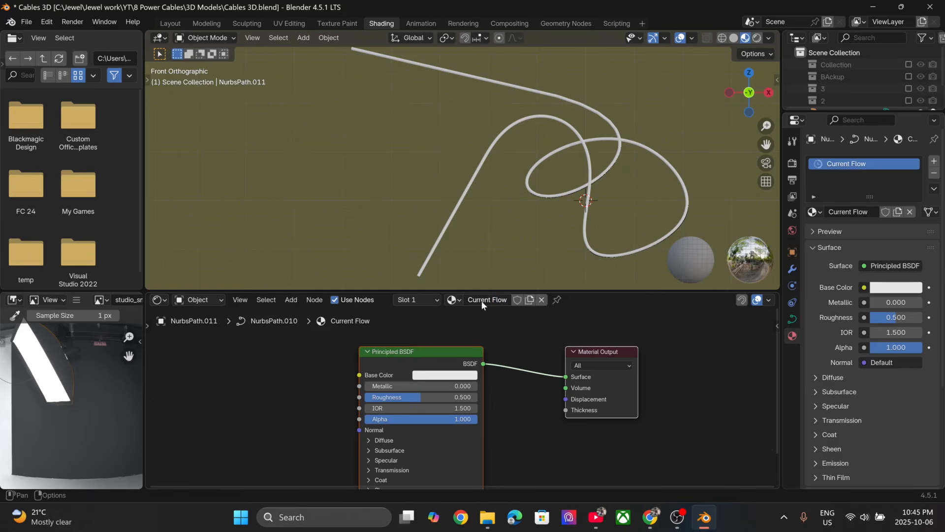
- Move the Principled BSDF node closer to the Material Output and add a Gradient Texture node in front of it
{"action": "scroll", "coordinate": [394, 354], "scroll_direction": "down", "scroll_amount": 1}
{"action": "scroll", "coordinate": [426, 329], "scroll_direction": "up", "scroll_amount": 2}
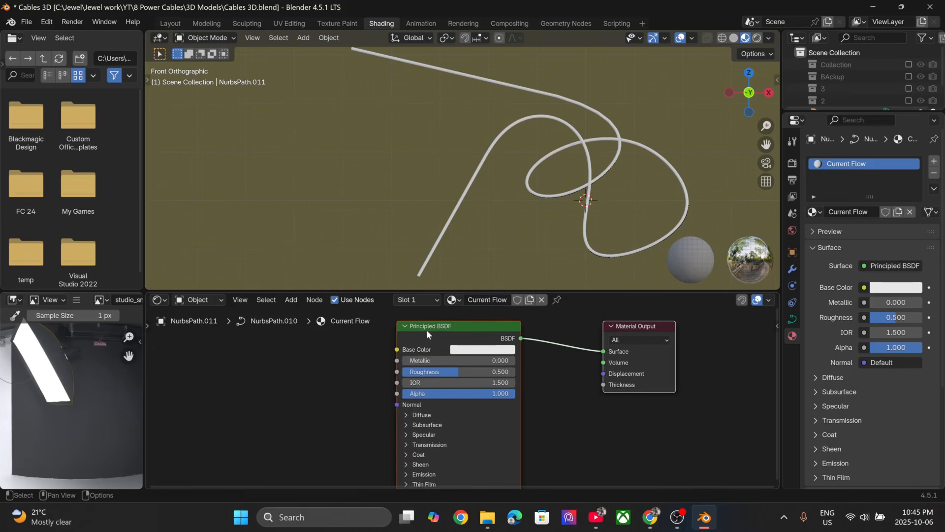
{"action": "left_click_drag", "start_coordinate": [427, 329], "coordinate": [499, 375]}
{"action": "middle_click_drag", "start_coordinate": [363, 378], "coordinate": [380, 326]}
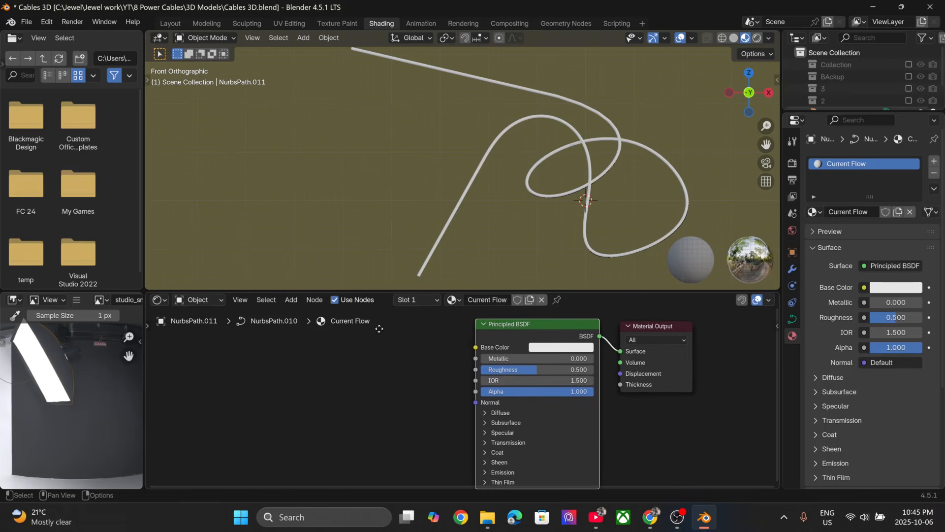
{"action": "key", "text": "shift+a"}
{"action": "left_click", "coordinate": [356, 351]}
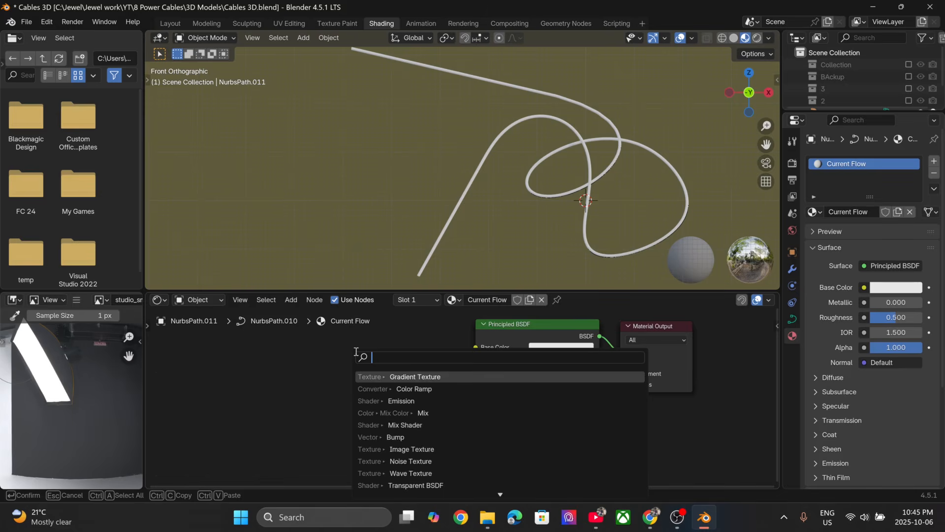
{"action": "left_click", "coordinate": [440, 374]}
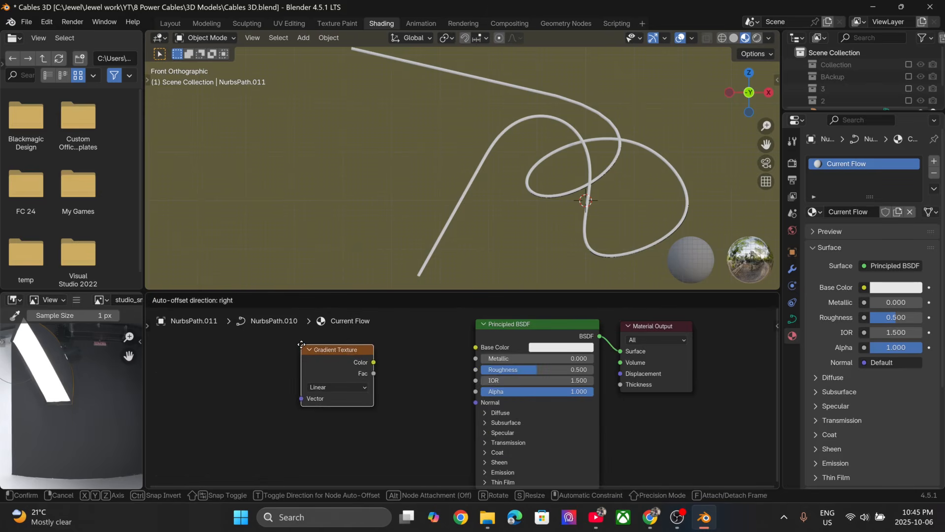
{"action": "left_click", "coordinate": [311, 342]}
- Connect the Gradient Texture's Color output to the Principled BSDF's Alpha and add Texture Coordinate and Mapping nodes feeding the gradient
{"action": "left_click_drag", "start_coordinate": [382, 356], "coordinate": [386, 358]}
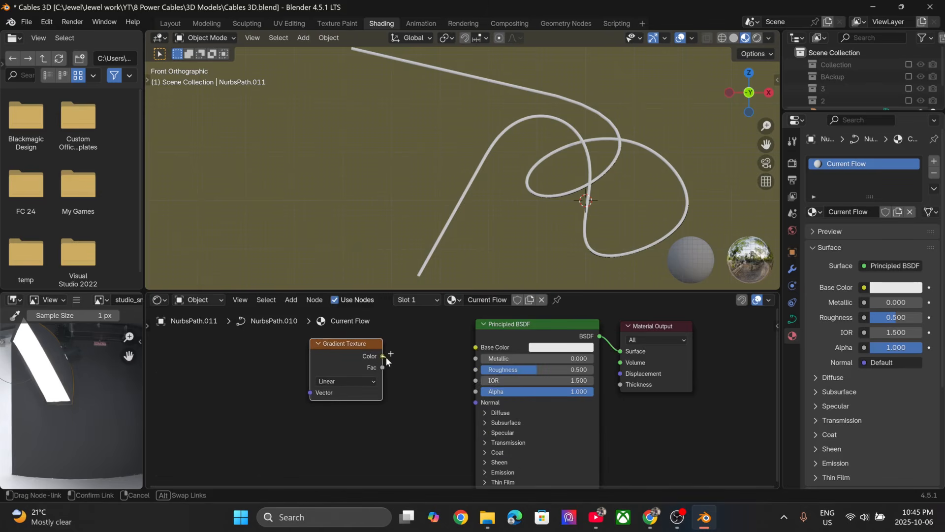
{"action": "left_click_drag", "start_coordinate": [471, 386], "coordinate": [474, 386]}
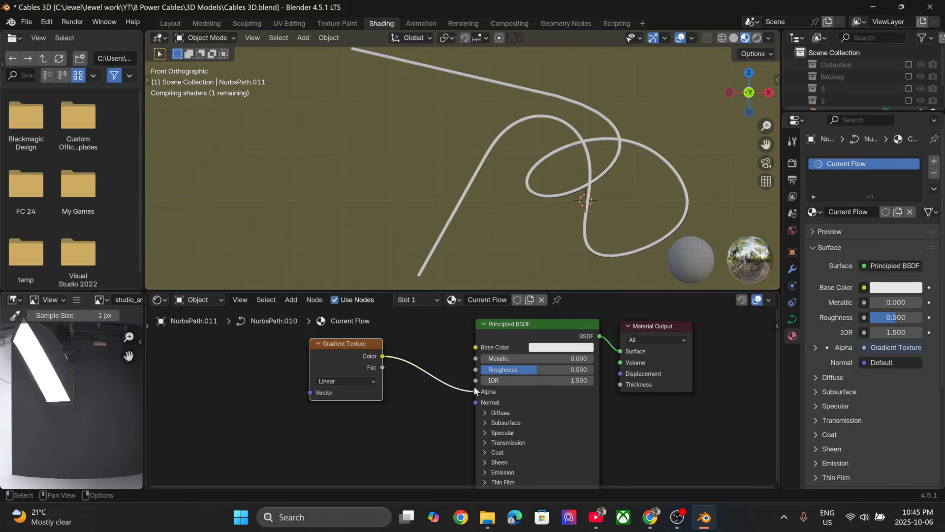
{"action": "scroll", "coordinate": [427, 406], "scroll_direction": "down", "scroll_amount": 2}
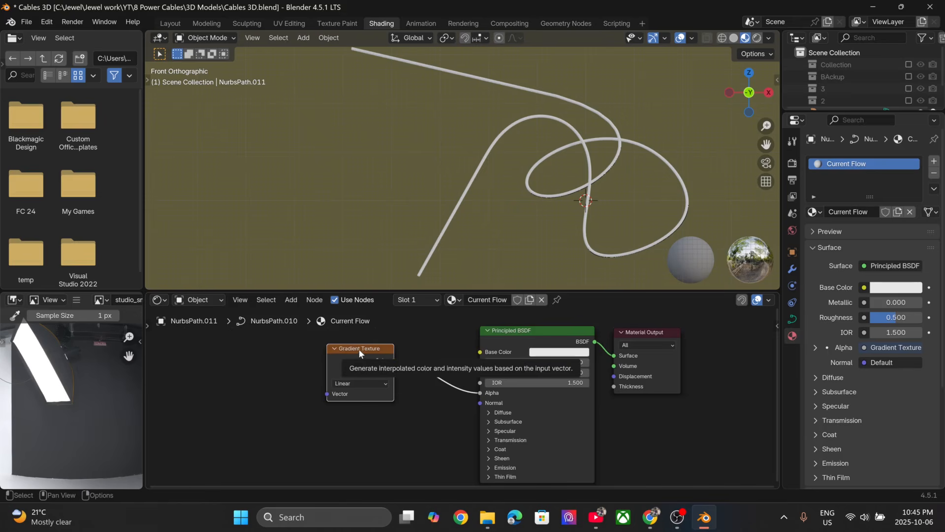
{"action": "key", "text": "ctrl+t"}
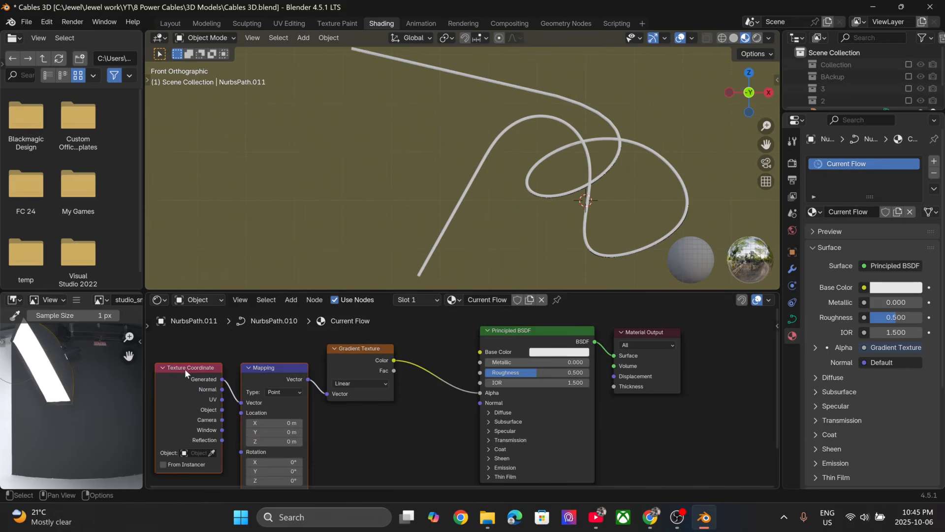
{"action": "middle_click_drag", "start_coordinate": [280, 371], "coordinate": [293, 371]}
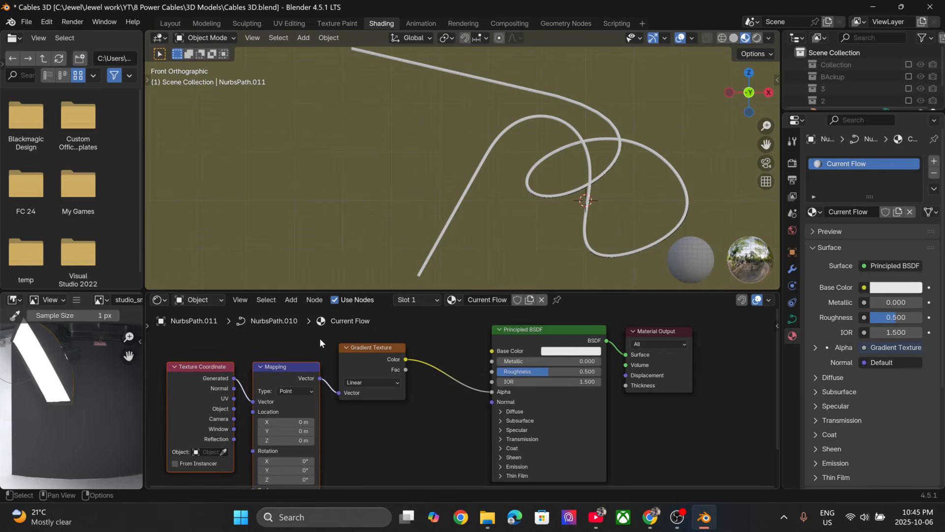
- Search the add-ons in the preferences for "loop" to check the add-on's status, and close the preferences
{"action": "left_click", "coordinate": [47, 22]}
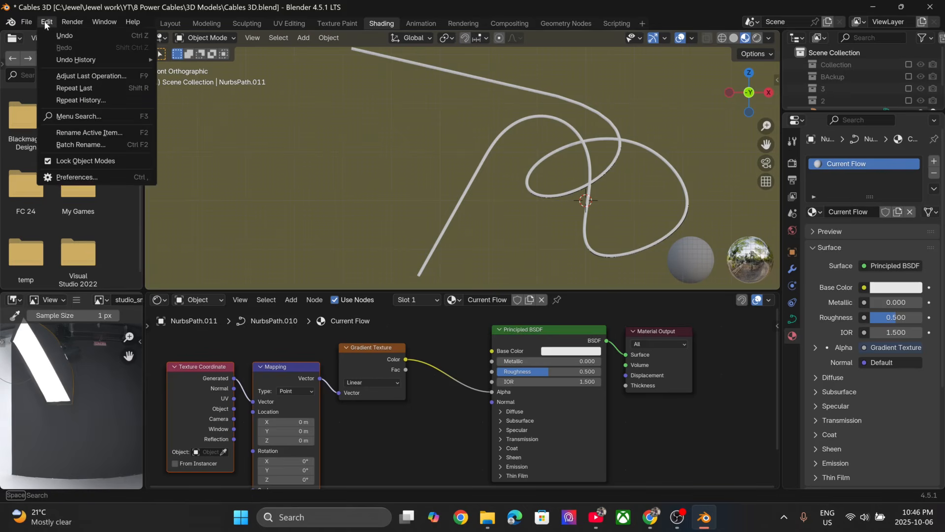
{"action": "left_click", "coordinate": [98, 178]}
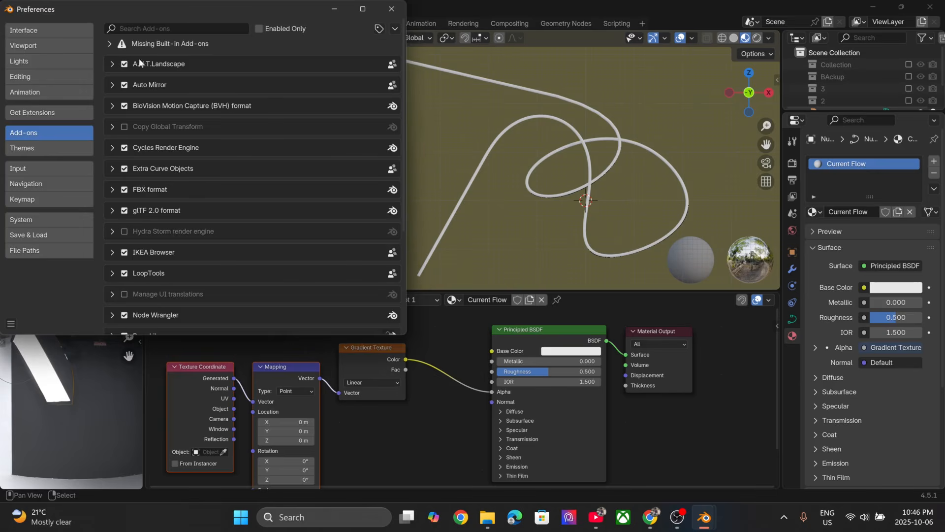
{"action": "left_click", "coordinate": [137, 27]}
{"action": "type", "text": "loop"}
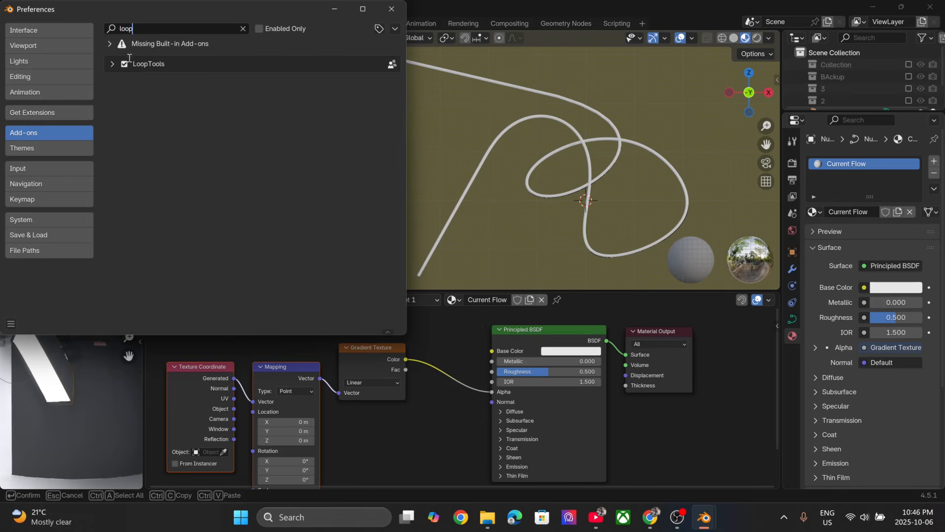
{"action": "left_click", "coordinate": [391, 9]}
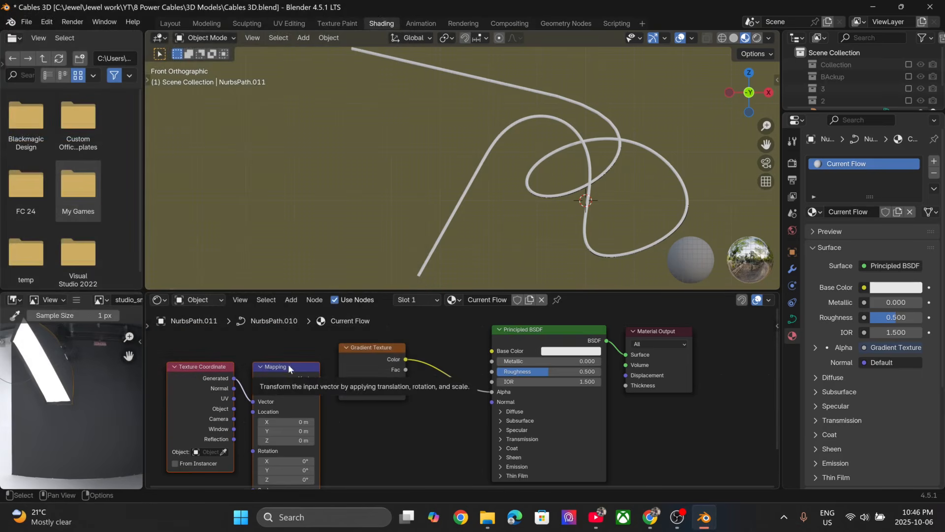
- Select the cable and set the Principled BSDF's Emission Strength to 40
{"action": "middle_click_drag", "start_coordinate": [378, 429], "coordinate": [391, 409]}
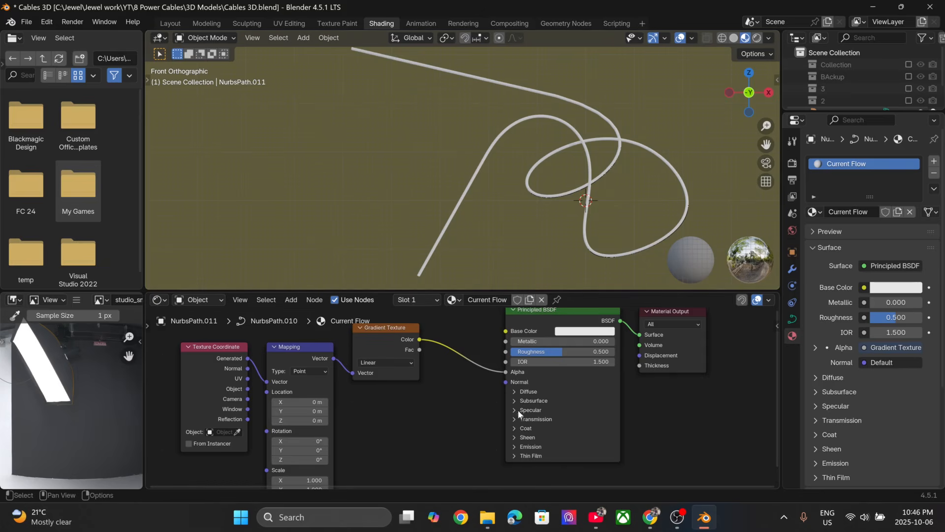
{"action": "left_click", "coordinate": [479, 167]}
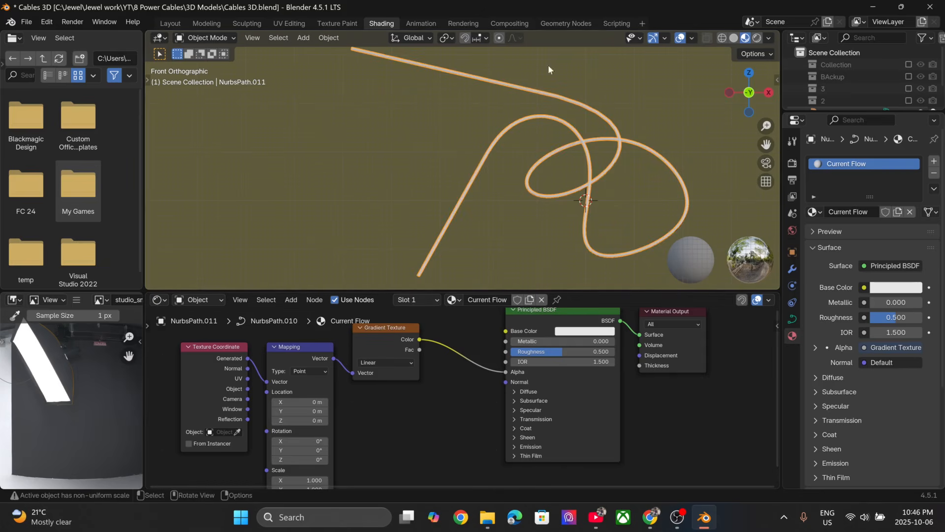
{"action": "scroll", "coordinate": [512, 422], "scroll_direction": "up", "scroll_amount": 3}
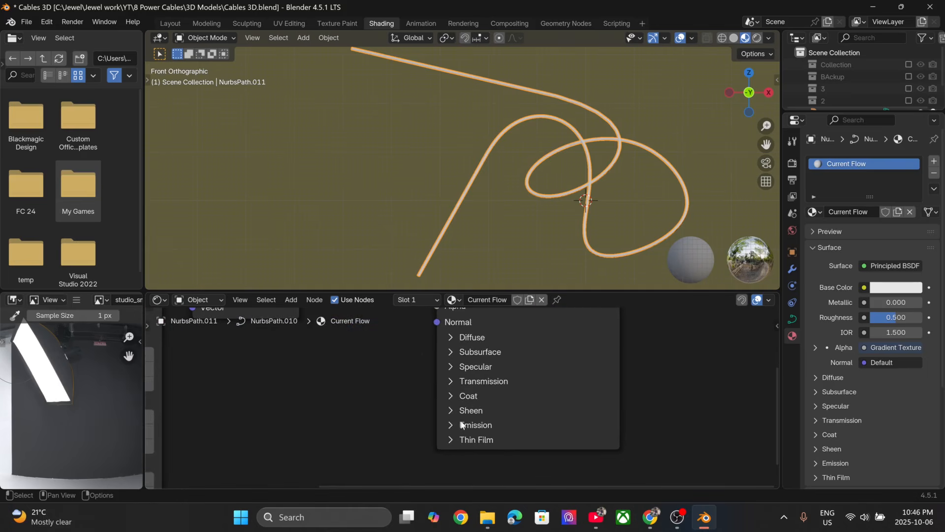
{"action": "left_click", "coordinate": [451, 422]}
{"action": "mouse_move", "coordinate": [492, 455]}
{"action": "left_mouse_down"}
{"action": "mouse_move", "coordinate": [556, 457]}
{"action": "mouse_move", "coordinate": [485, 459]}
{"action": "left_mouse_up"}
{"action": "left_click", "coordinate": [485, 459]}
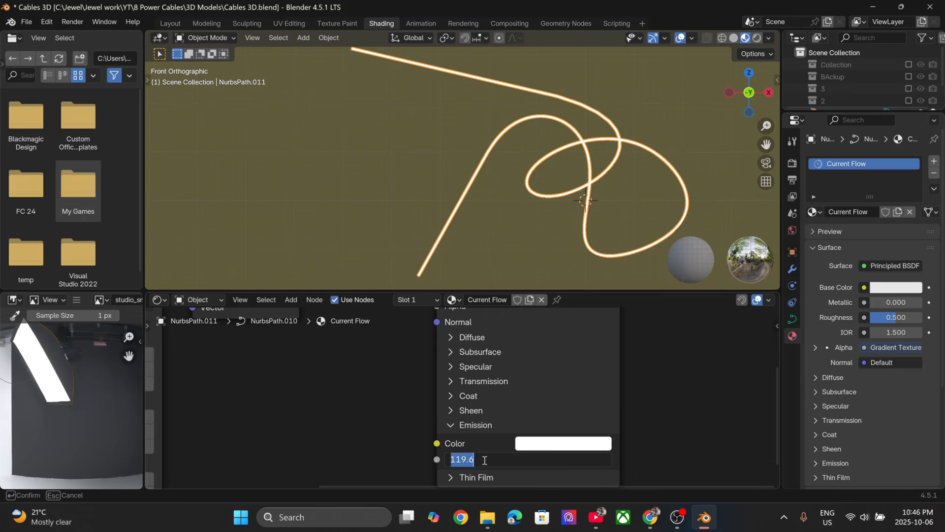
{"action": "type", "text": "40"}
{"action": "key", "text": "Return"}
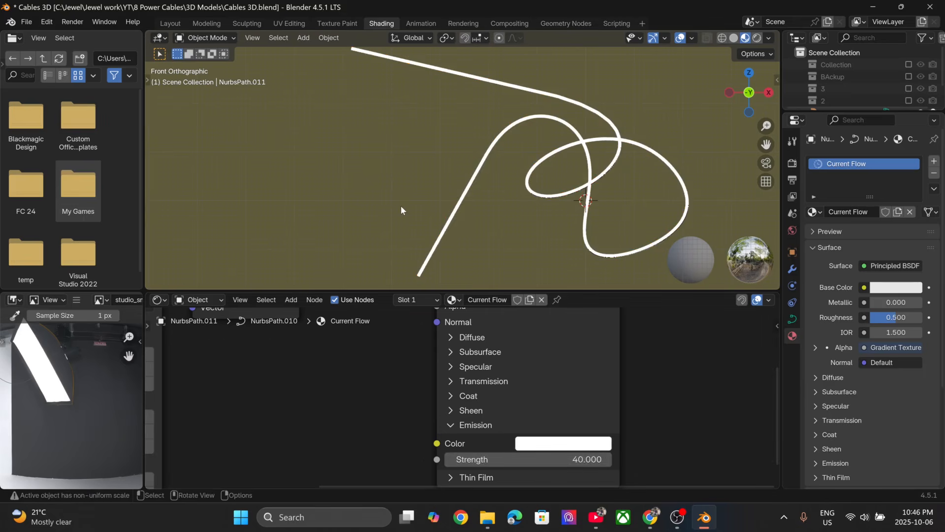
- Try shifting the gradient with the Mapping node's X Location
{"action": "left_click_drag", "start_coordinate": [492, 459], "coordinate": [521, 459]}
{"action": "scroll", "coordinate": [341, 400], "scroll_direction": "down", "scroll_amount": 5}
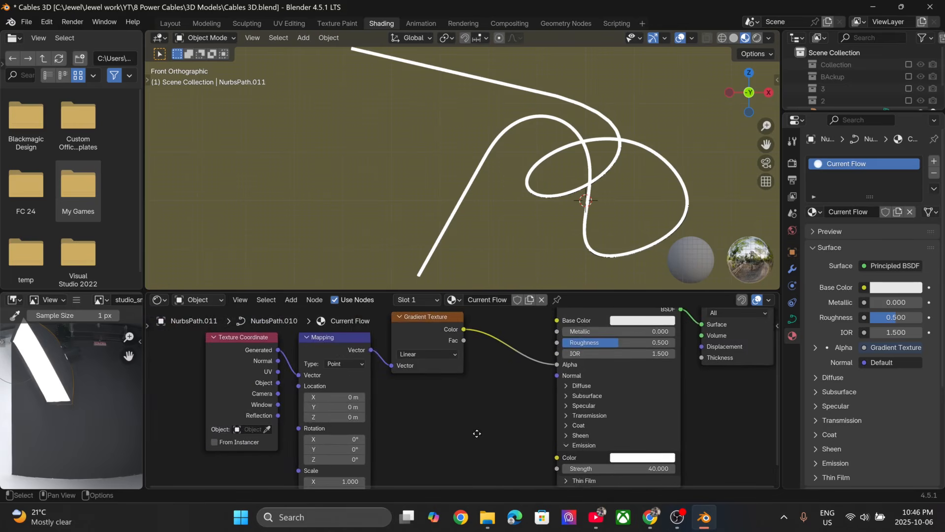
{"action": "scroll", "coordinate": [448, 421], "scroll_direction": "up", "scroll_amount": 3}
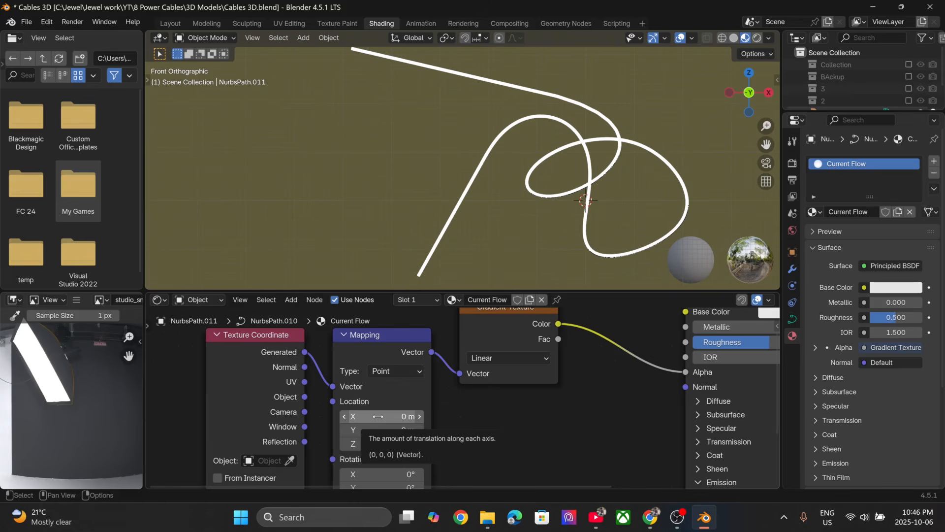
{"action": "left_click_drag", "start_coordinate": [379, 416], "coordinate": [400, 416]}
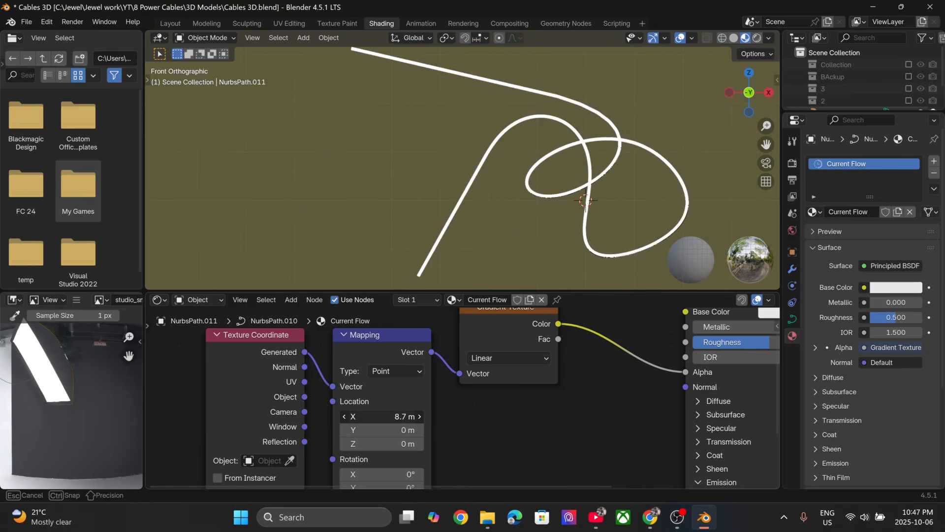
{"action": "key", "text": "Escape"}
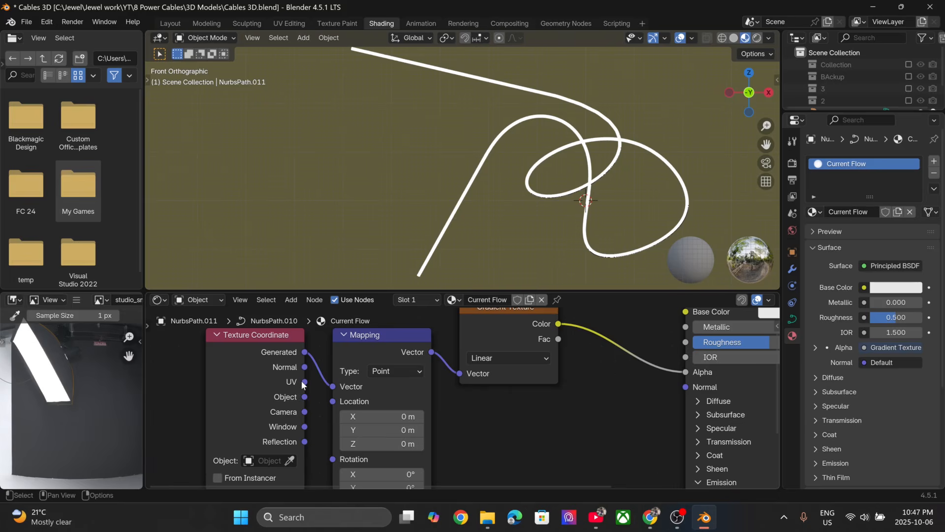
- Connect the Texture Coordinate node's UV output to the Mapping node's Vector input so the gradient follows the cable
{"action": "left_click_drag", "start_coordinate": [304, 382], "coordinate": [333, 387]}
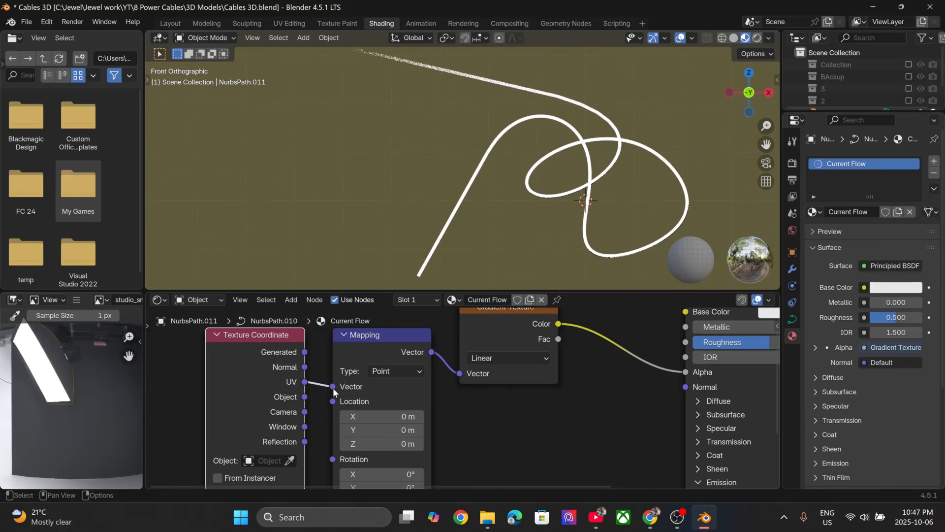
{"action": "scroll", "coordinate": [400, 113], "scroll_direction": "up", "scroll_amount": 3}
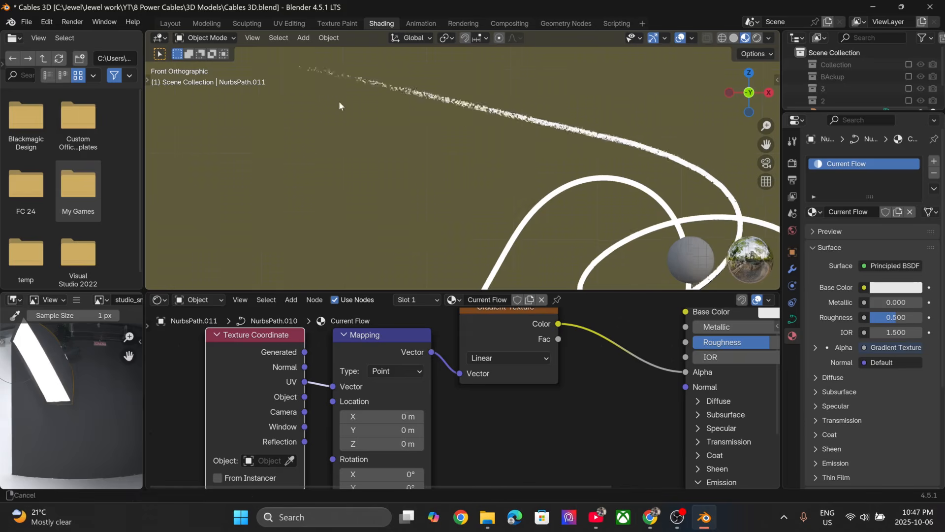
{"action": "middle_click_drag", "start_coordinate": [338, 102], "coordinate": [403, 176], "text": "shift"}
{"action": "scroll", "coordinate": [403, 176], "scroll_direction": "down", "scroll_amount": 4}
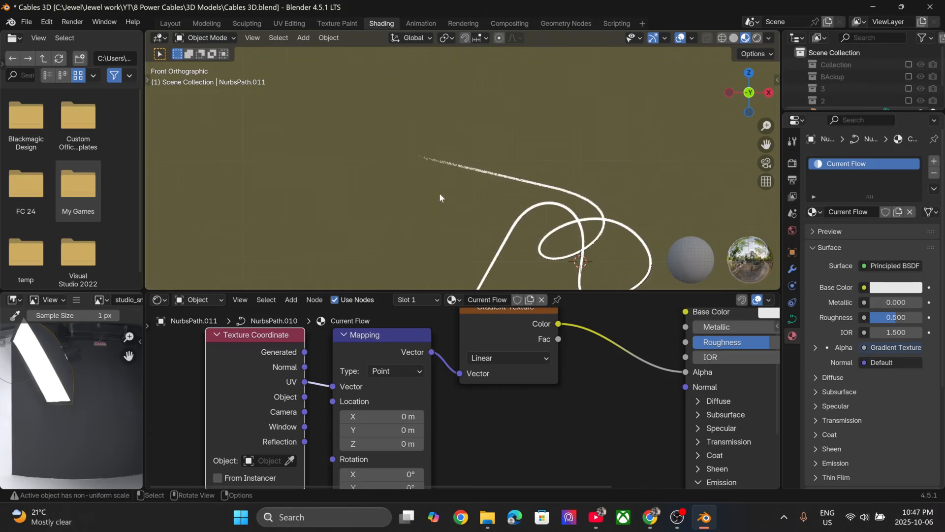
{"action": "middle_click_drag", "start_coordinate": [481, 205], "coordinate": [422, 145], "text": "shift"}
{"action": "scroll", "coordinate": [421, 147], "scroll_direction": "up", "scroll_amount": 2}
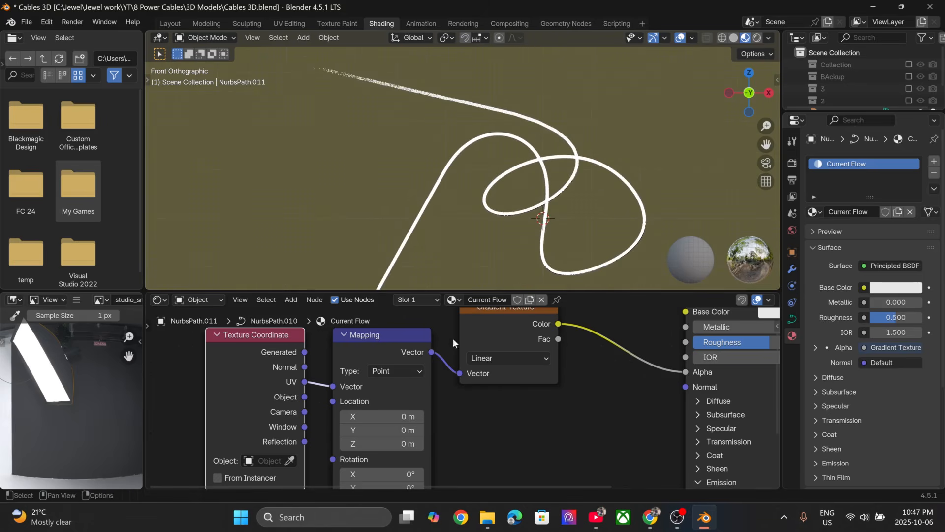
{"action": "scroll", "coordinate": [457, 396], "scroll_direction": "down", "scroll_amount": 2}
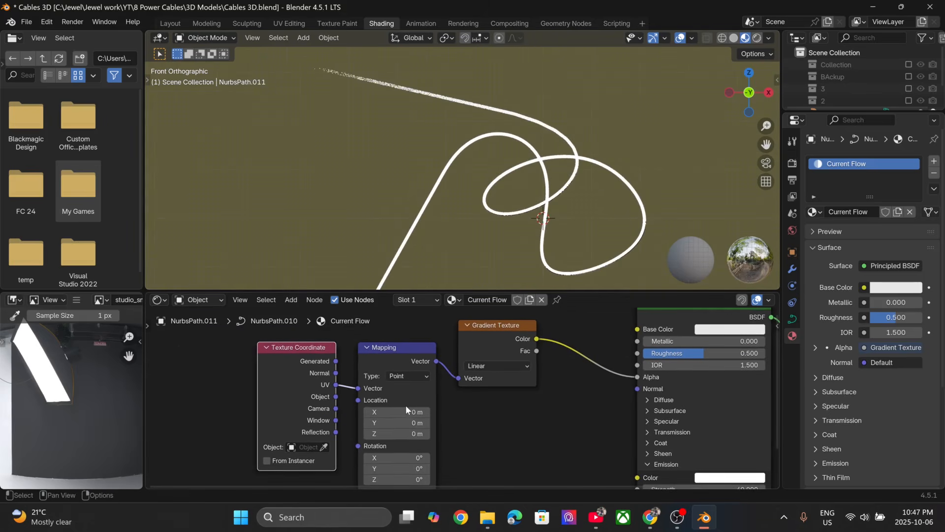
{"action": "mouse_move", "coordinate": [406, 411]}
{"action": "left_mouse_down"}
{"action": "mouse_move", "coordinate": [441, 411]}
{"action": "mouse_move", "coordinate": [367, 411]}
{"action": "mouse_move", "coordinate": [399, 411]}
{"action": "mouse_move", "coordinate": [379, 412]}
{"action": "left_mouse_up"}
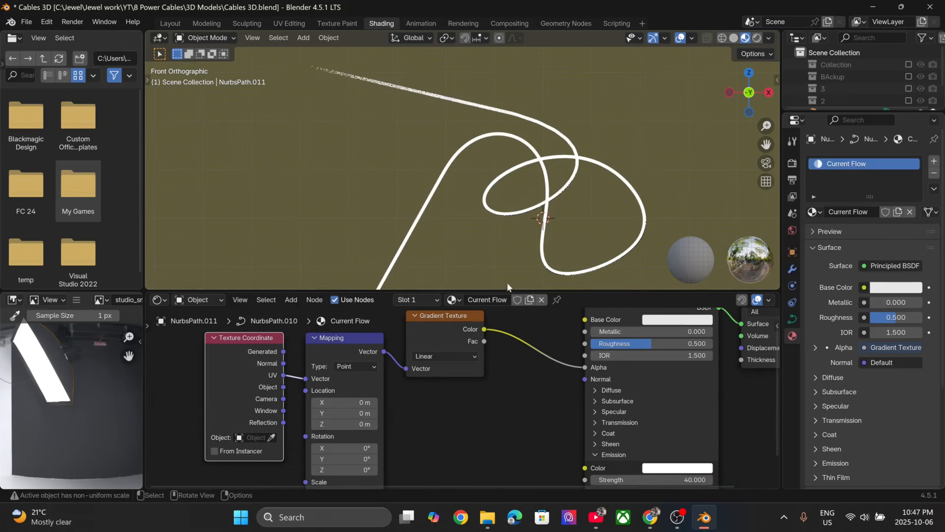
- Add a Color Ramp node between the Gradient Texture's Color output and the Principled BSDF's Alpha input
{"action": "key", "text": "shift+a"}
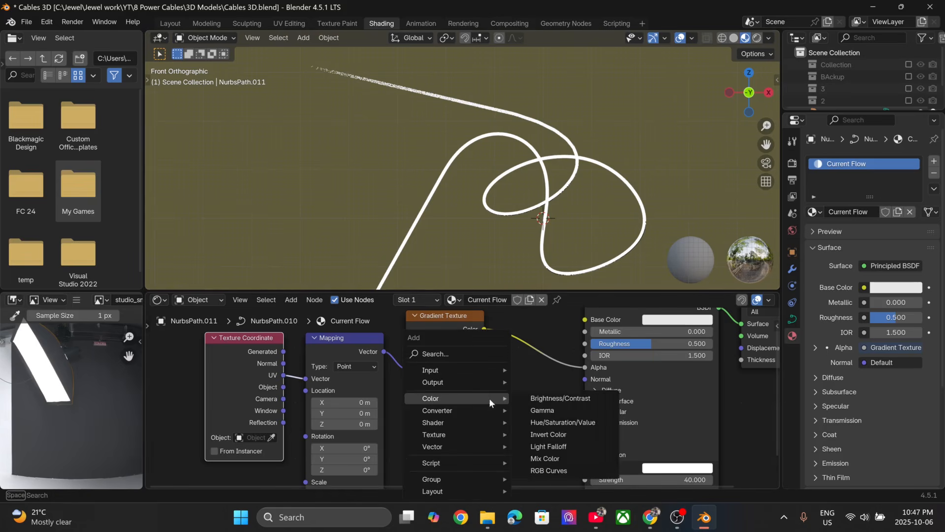
{"action": "left_click", "coordinate": [482, 356]}
{"action": "type", "text": "cp"}
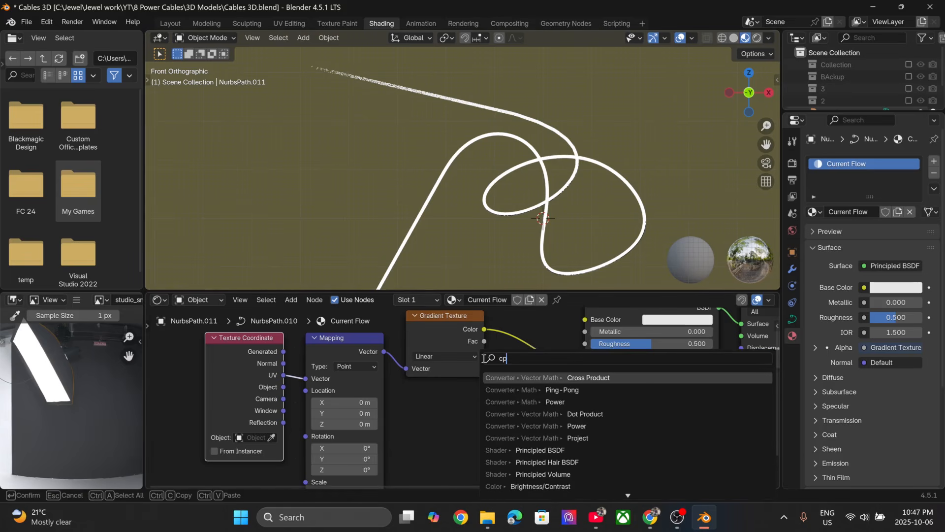
{"action": "key", "text": "BackSpace"}
{"action": "type", "text": "ol"}
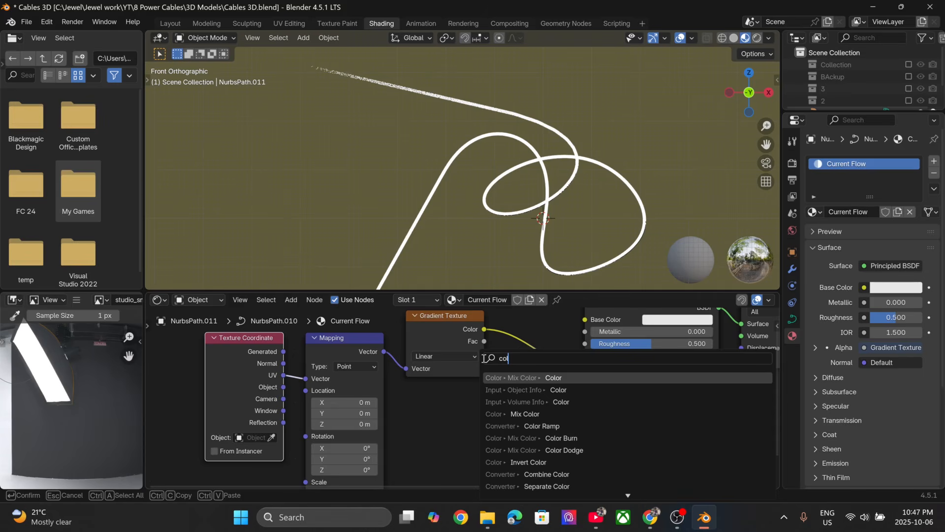
{"action": "left_click", "coordinate": [537, 427]}
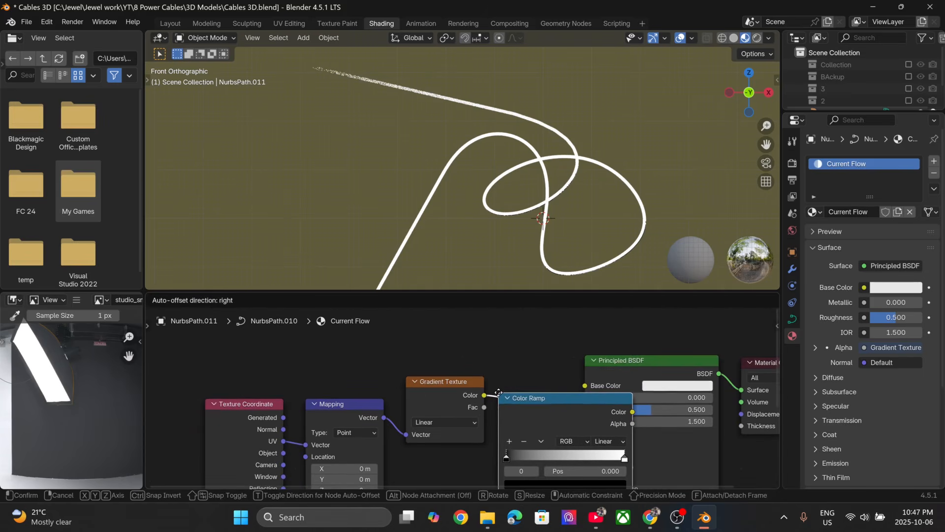
{"action": "left_click", "coordinate": [499, 395]}
{"action": "middle_click_drag", "start_coordinate": [553, 374], "coordinate": [551, 319]}
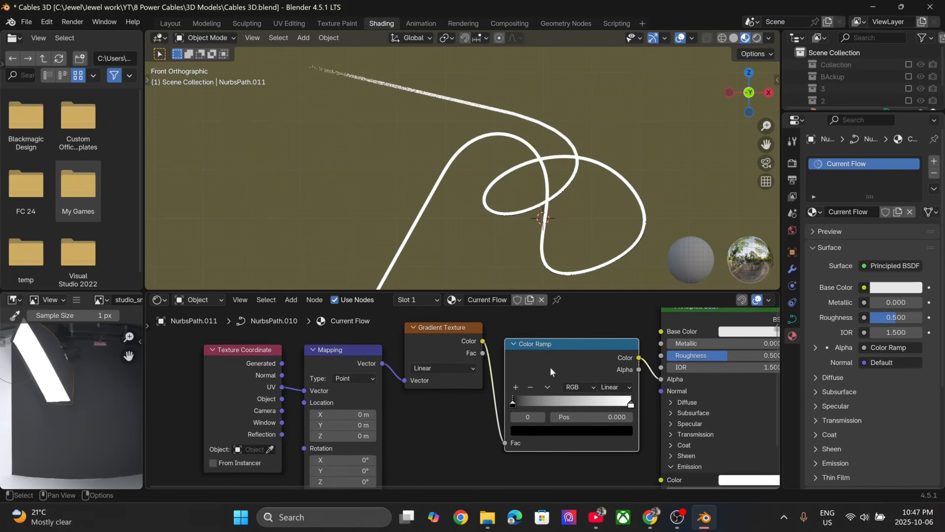
- Add a middle stop to the Color Ramp and make the end stop black
{"action": "mouse_move", "coordinate": [512, 403]}
{"action": "left_mouse_down"}
{"action": "mouse_move", "coordinate": [601, 400]}
{"action": "mouse_move", "coordinate": [502, 407]}
{"action": "left_mouse_up"}
{"action": "mouse_move", "coordinate": [631, 404]}
{"action": "left_mouse_down"}
{"action": "mouse_move", "coordinate": [504, 406]}
{"action": "mouse_move", "coordinate": [636, 408]}
{"action": "left_mouse_up"}
{"action": "left_click", "coordinate": [517, 390]}
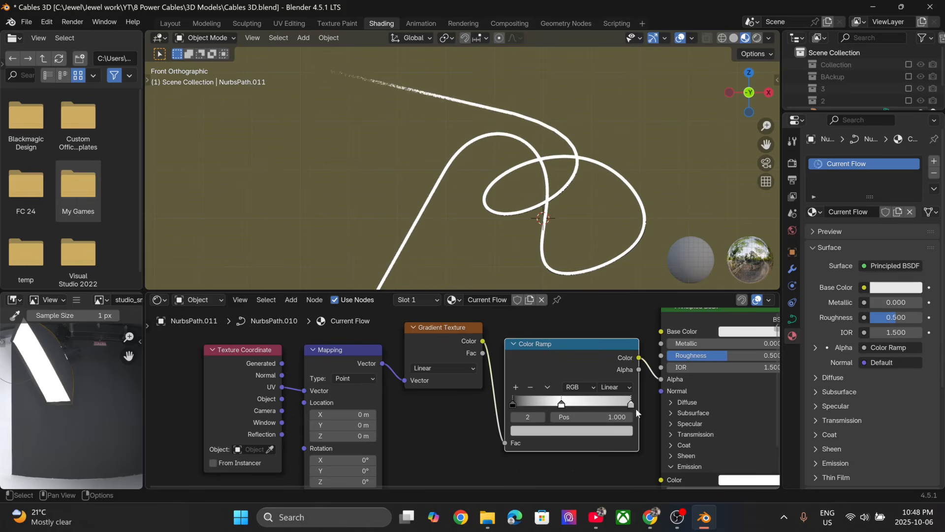
{"action": "left_click", "coordinate": [610, 434]}
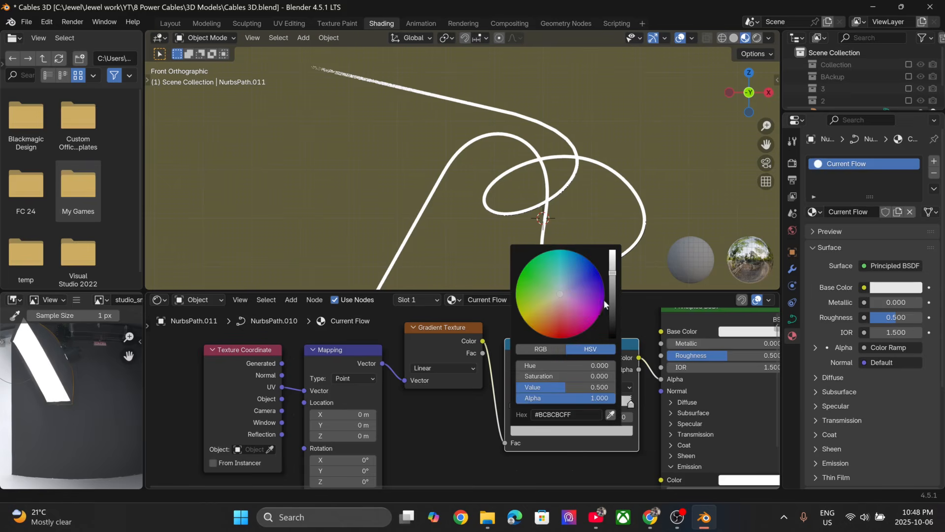
{"action": "left_click_drag", "start_coordinate": [614, 282], "coordinate": [612, 337]}
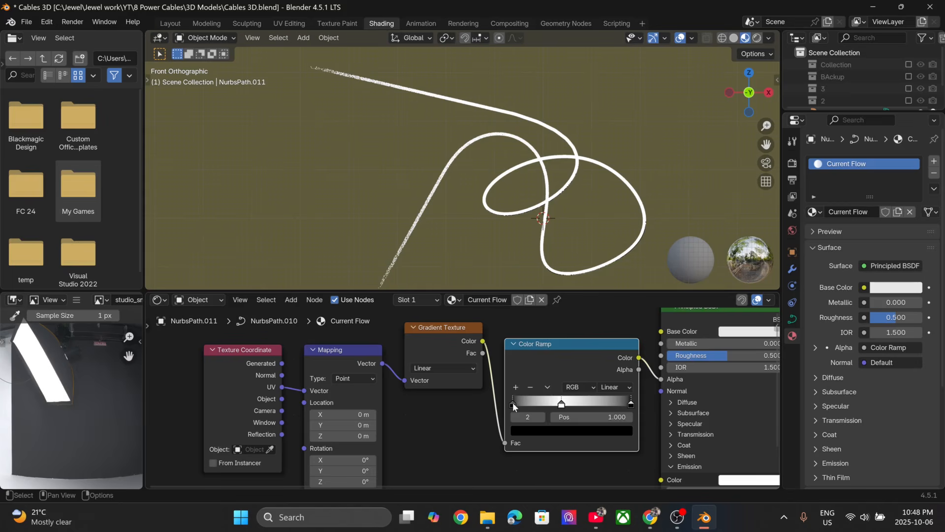
- Move the Color Ramp's black stops to 0.316 and 0.421 around the white one, and show the viewport in rendered shading
{"action": "left_click_drag", "start_coordinate": [513, 402], "coordinate": [550, 403]}
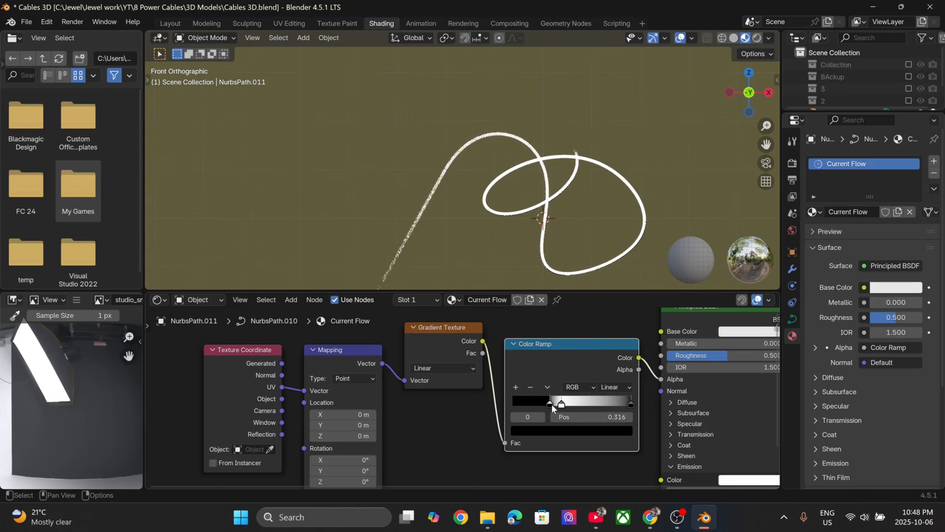
{"action": "left_click_drag", "start_coordinate": [633, 404], "coordinate": [563, 398]}
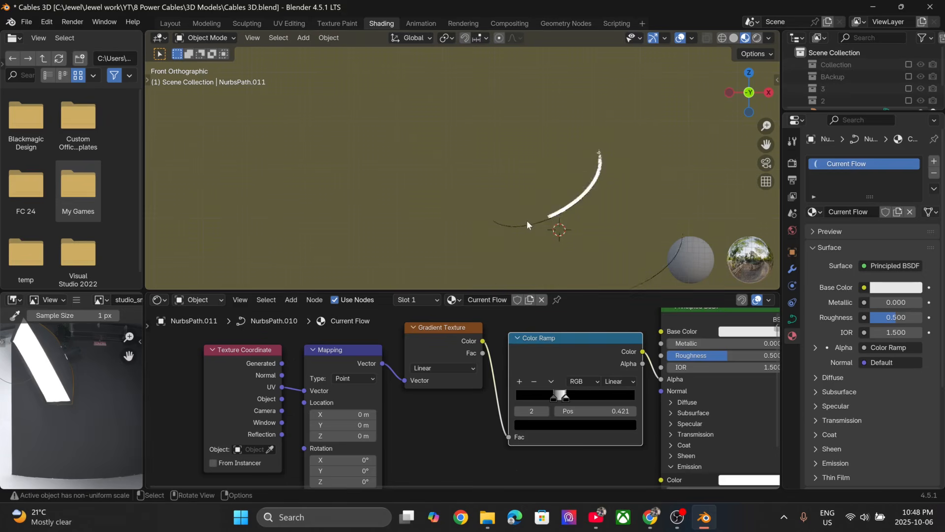
{"action": "scroll", "coordinate": [527, 220], "scroll_direction": "up", "scroll_amount": 3}
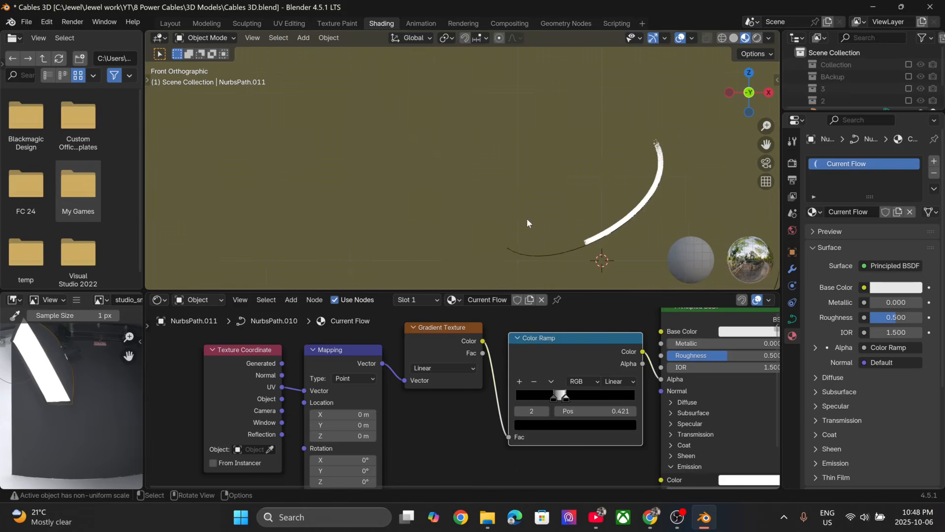
{"action": "left_click", "coordinate": [756, 38]}
{"action": "scroll", "coordinate": [341, 203], "scroll_direction": "down", "scroll_amount": 2}
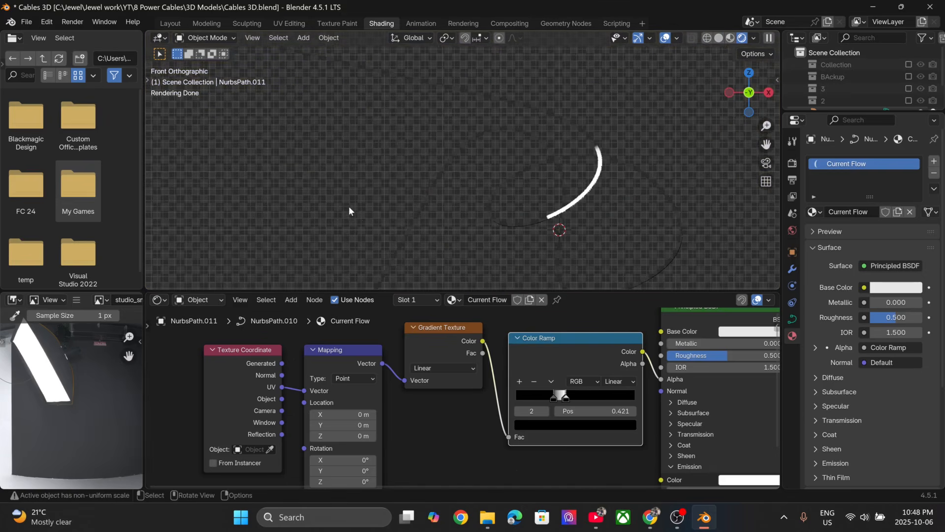
- Move the Color Ramp's last black stop to 0.579 and step the Mapping node's X Location to slide the glow along the cable
{"action": "left_click_drag", "start_coordinate": [550, 397], "coordinate": [586, 399]}
{"action": "left_click_drag", "start_coordinate": [344, 414], "coordinate": [374, 416]}
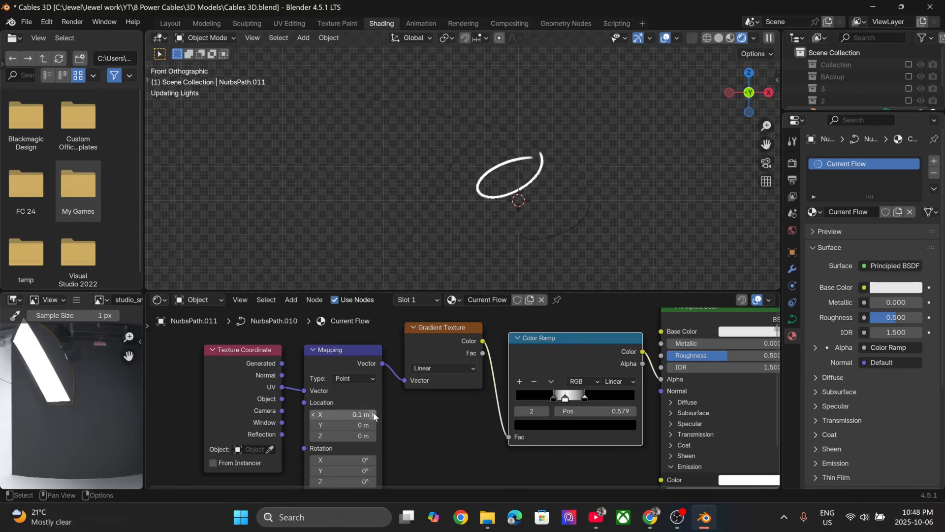
{"action": "left_click", "coordinate": [314, 413]}
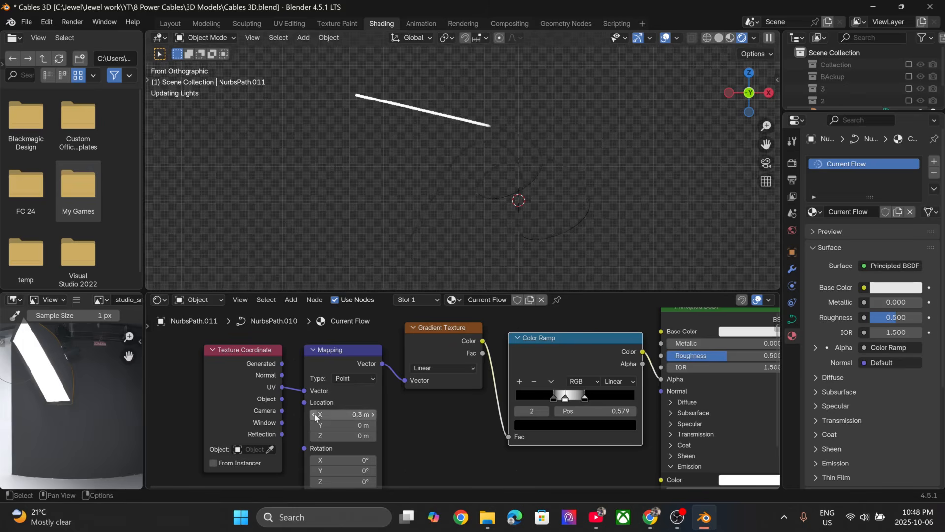
{"action": "left_click", "coordinate": [314, 413]}
{"action": "left_click", "coordinate": [315, 414]}
{"action": "left_click", "coordinate": [314, 414]}
{"action": "left_click", "coordinate": [315, 413]}
{"action": "left_click", "coordinate": [315, 414]}
{"action": "left_click", "coordinate": [314, 413]}
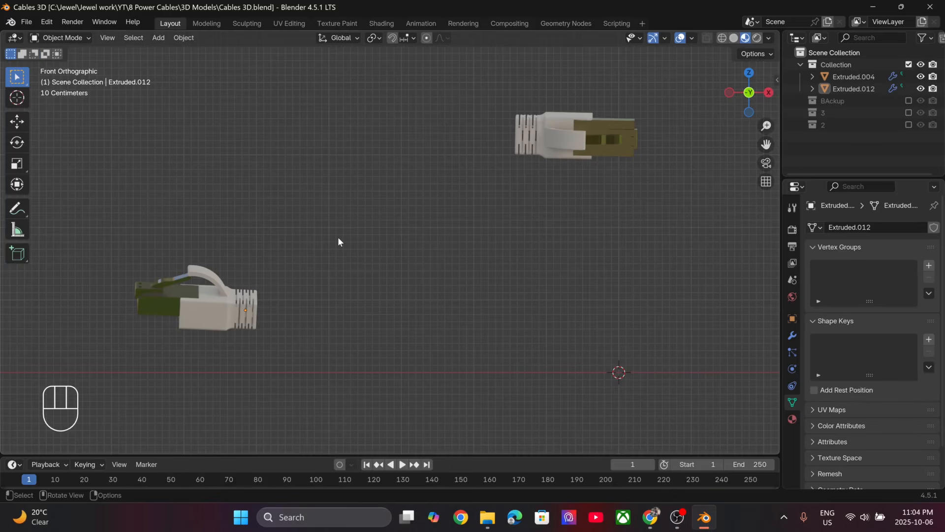
- Check in the add-on preferences that Extra Curve Objects is enabled, and close the preferences
{"action": "middle_click_drag", "start_coordinate": [329, 244], "coordinate": [358, 226]}
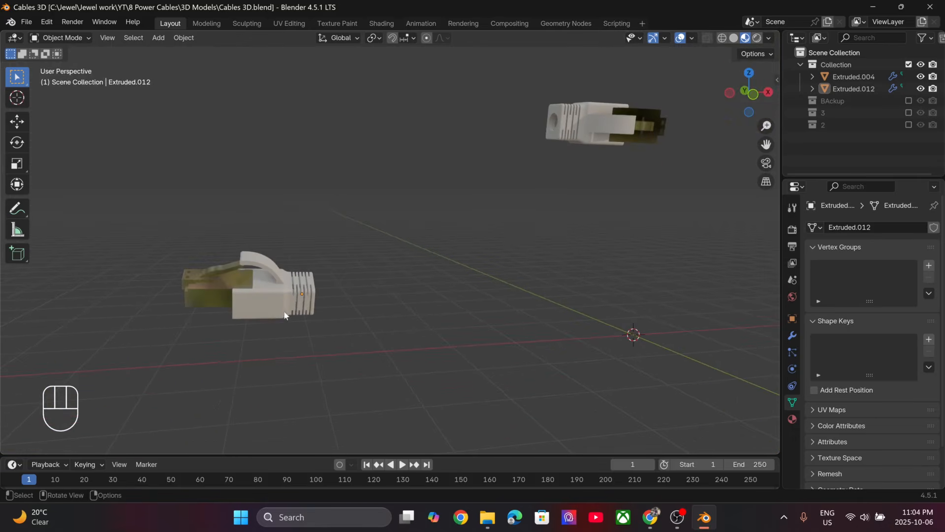
{"action": "key", "text": "KP_1"}
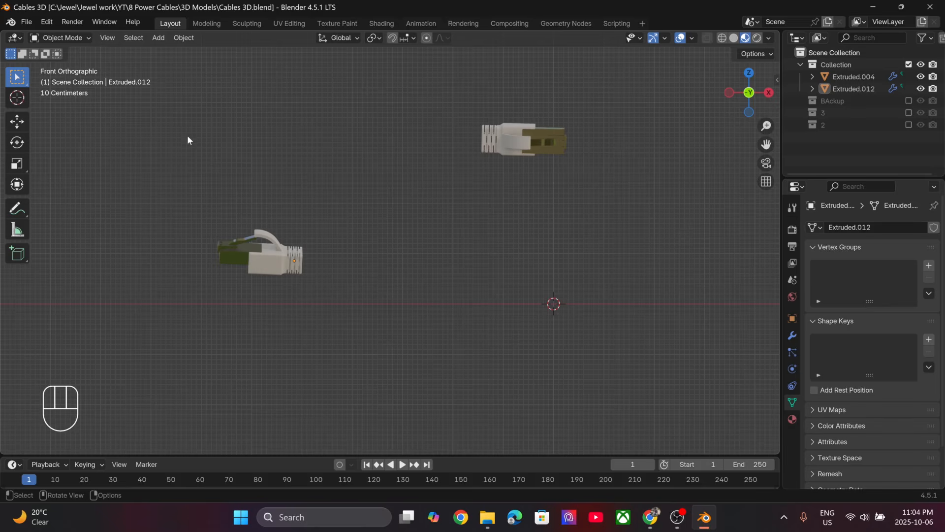
{"action": "left_click", "coordinate": [46, 22]}
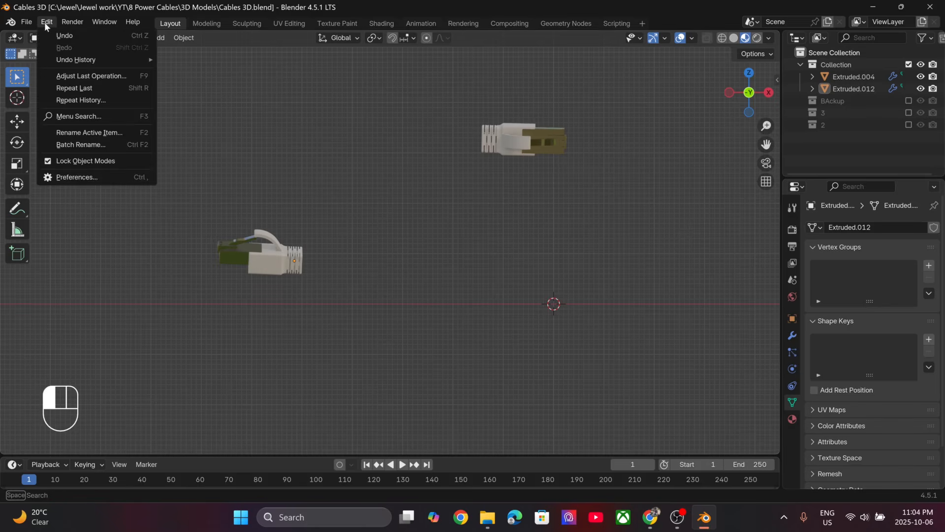
{"action": "left_click", "coordinate": [108, 176]}
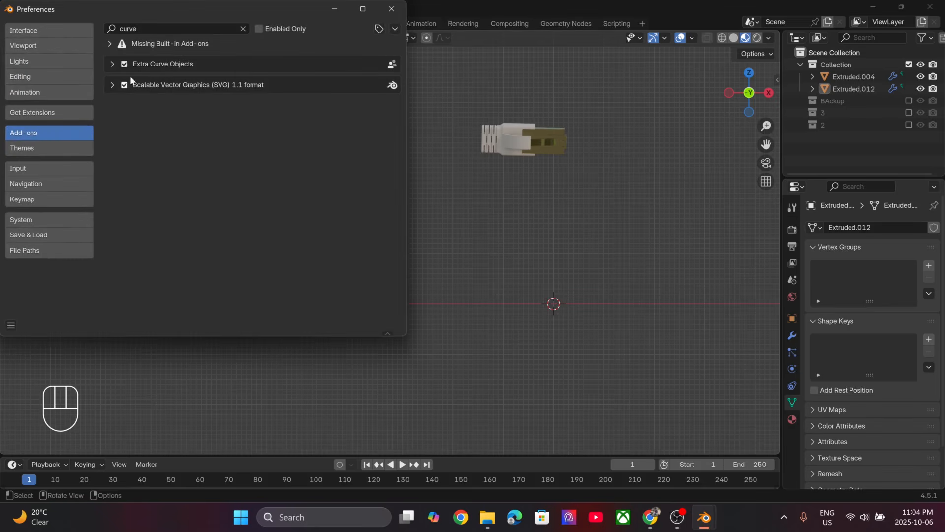
{"action": "left_click", "coordinate": [140, 28]}
{"action": "left_click", "coordinate": [390, 10]}
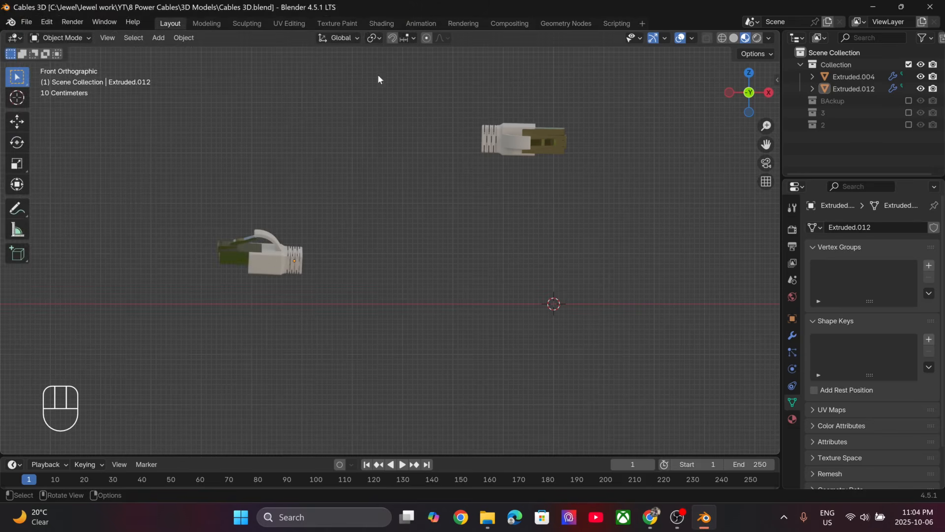
- Select both cable connectors and add a Catenary knot curve hanging between them
{"action": "left_click", "coordinate": [258, 258]}
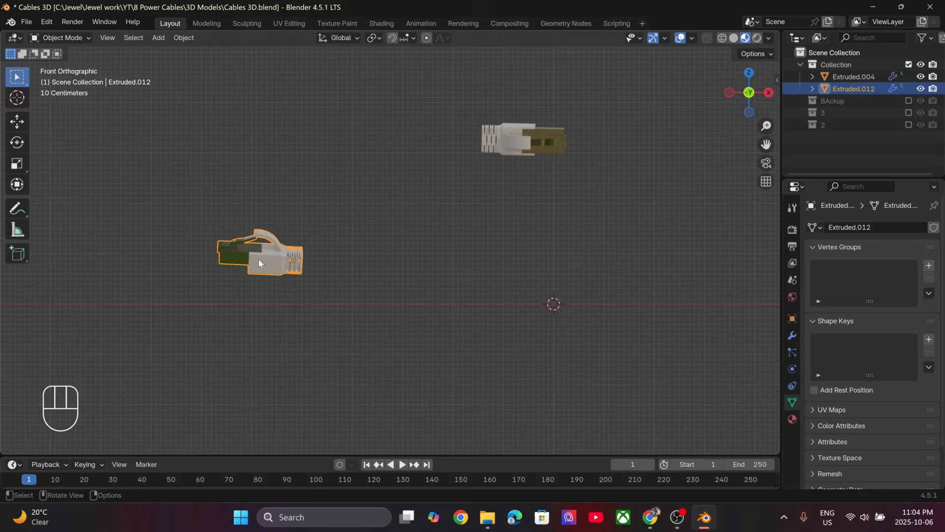
{"action": "left_click", "coordinate": [486, 136], "text": "shift"}
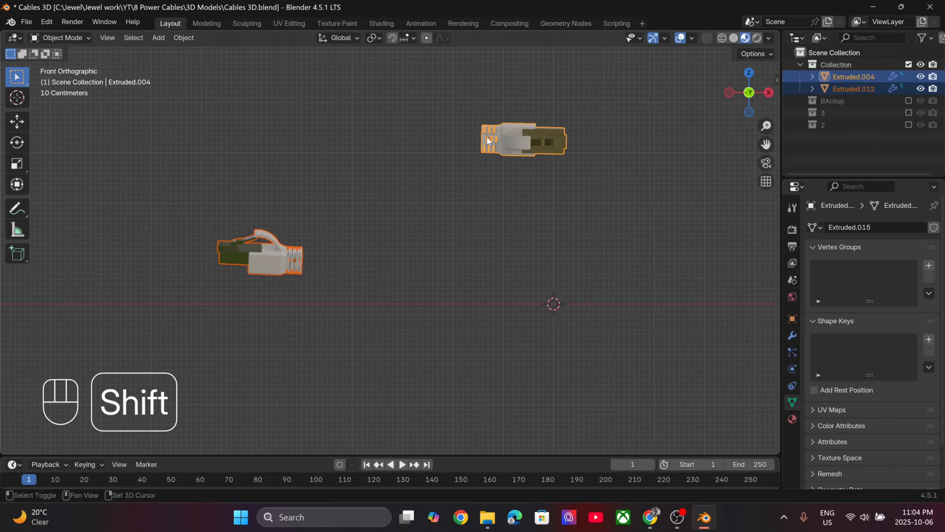
{"action": "key", "text": "shift+a"}
{"action": "mouse_move", "coordinate": [486, 136]}
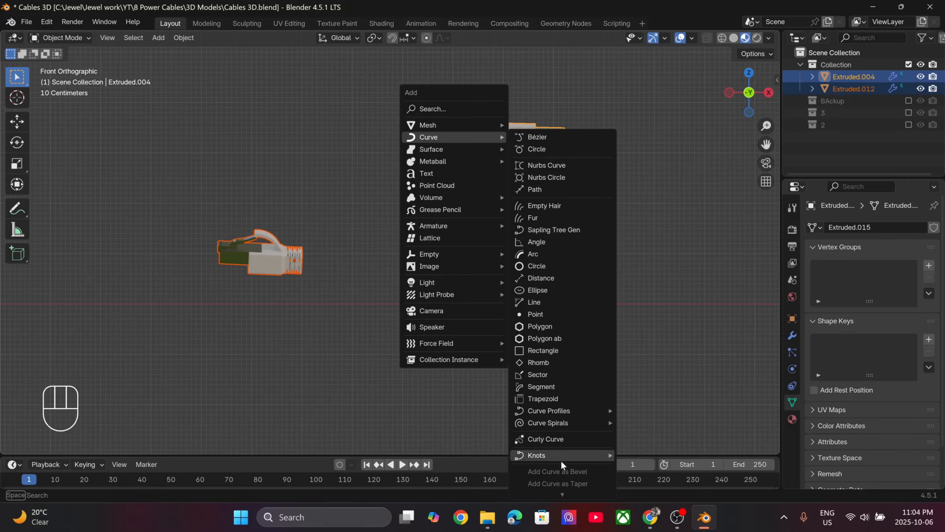
{"action": "mouse_move", "coordinate": [557, 458]}
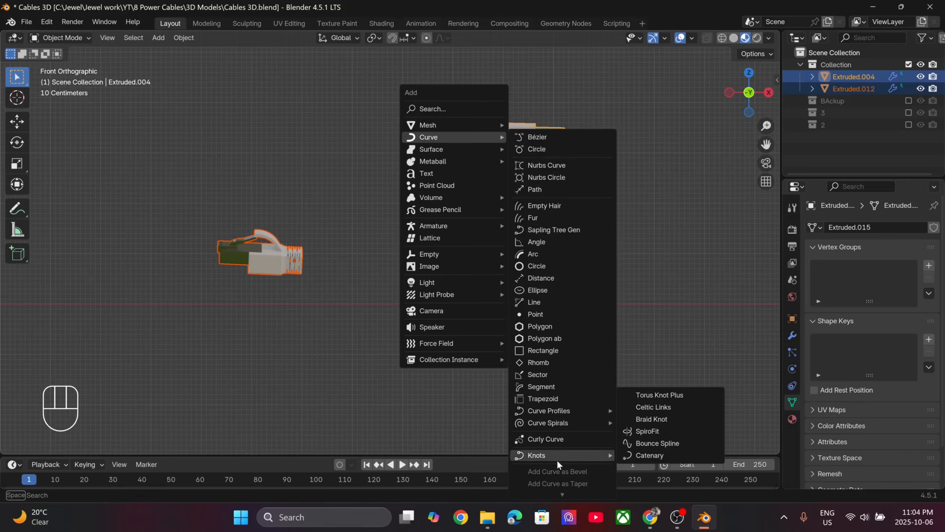
{"action": "left_click", "coordinate": [664, 456]}
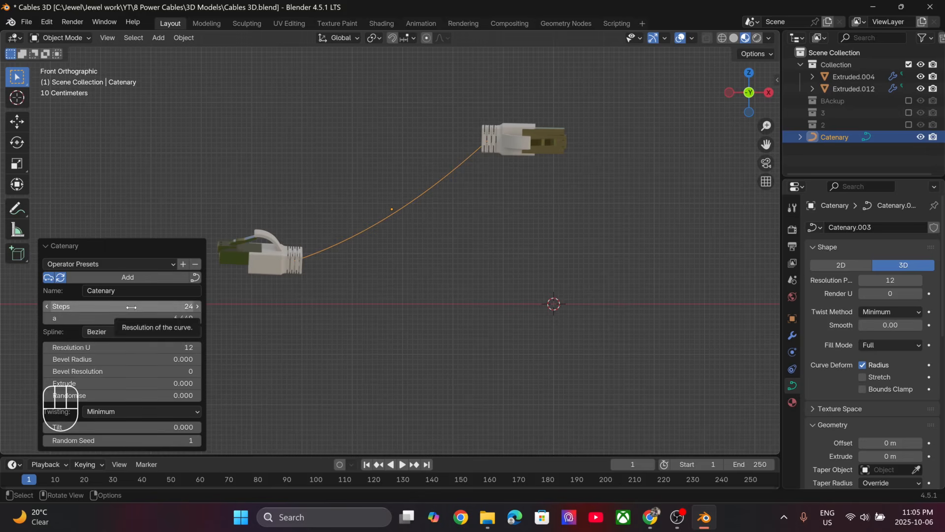
- Reduce the catenary curve to 2 steps, give it a bevel radius of 0.060, and deselect it
{"action": "left_click_drag", "start_coordinate": [131, 307], "coordinate": [167, 306]}
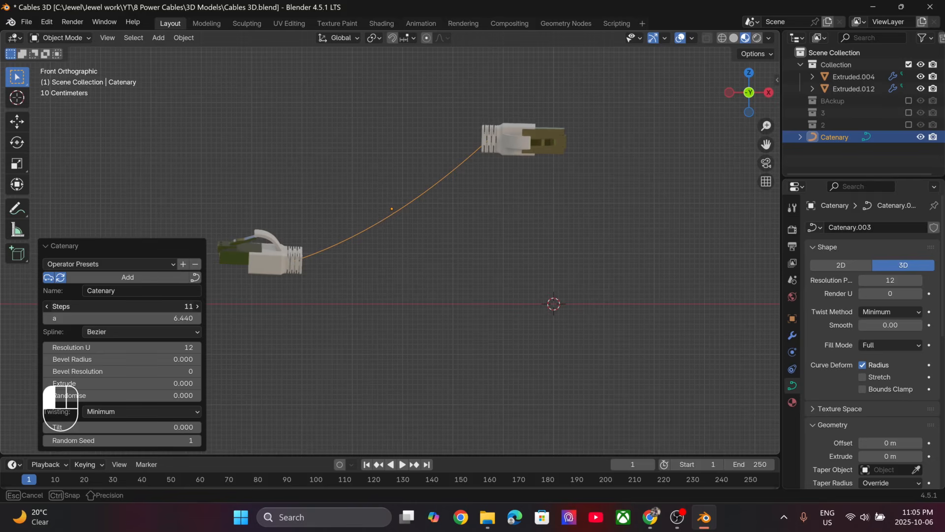
{"action": "left_click_drag", "start_coordinate": [123, 307], "coordinate": [106, 307]}
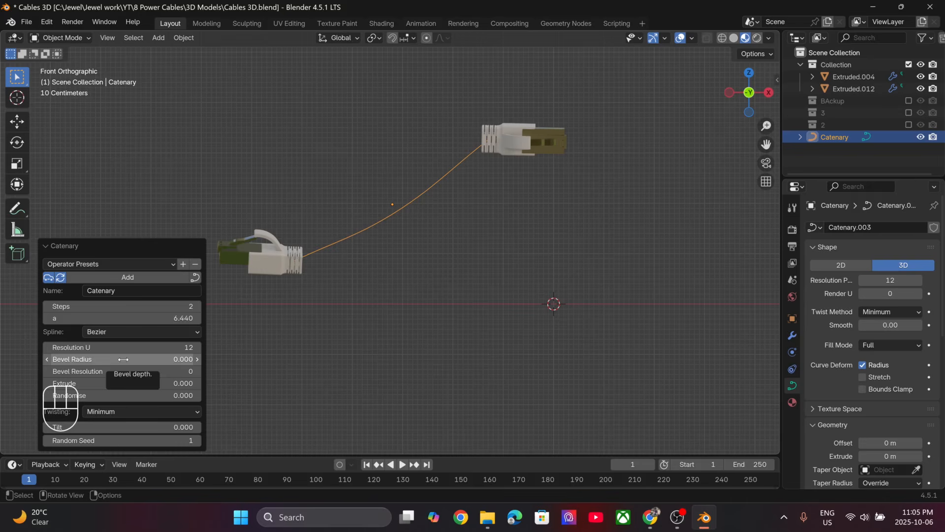
{"action": "mouse_move", "coordinate": [123, 359]}
{"action": "left_mouse_down"}
{"action": "mouse_move", "coordinate": [147, 359]}
{"action": "mouse_move", "coordinate": [126, 359]}
{"action": "mouse_move", "coordinate": [138, 358]}
{"action": "left_mouse_up"}
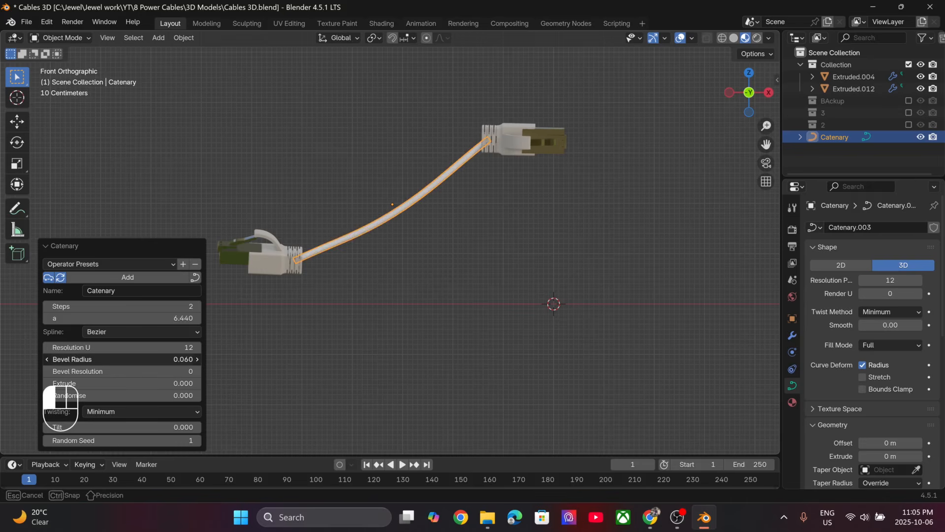
{"action": "left_click_drag", "start_coordinate": [138, 359], "coordinate": [129, 362]}
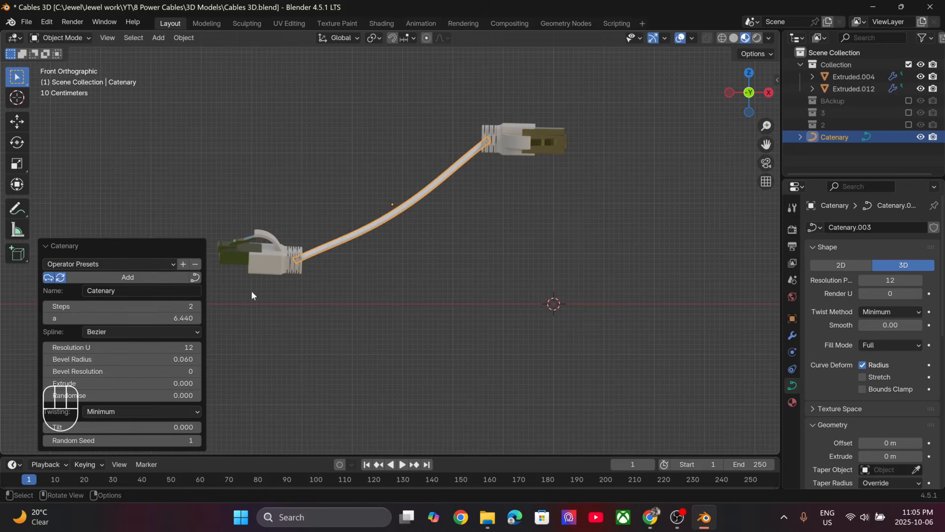
{"action": "left_click", "coordinate": [322, 305]}
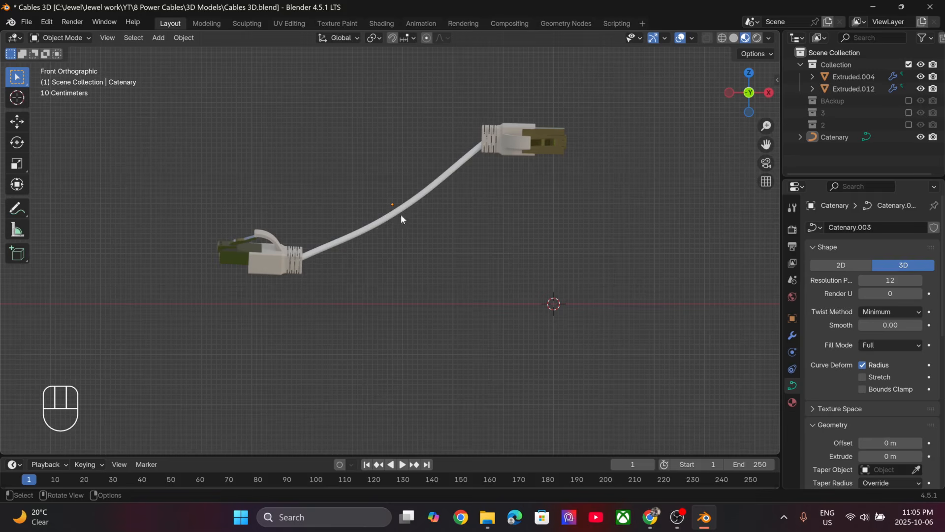
- Try moving the upper connector on its own to test whether the cable follows, and cancel the move
{"action": "left_click", "coordinate": [512, 142]}
{"action": "key", "text": "g"}
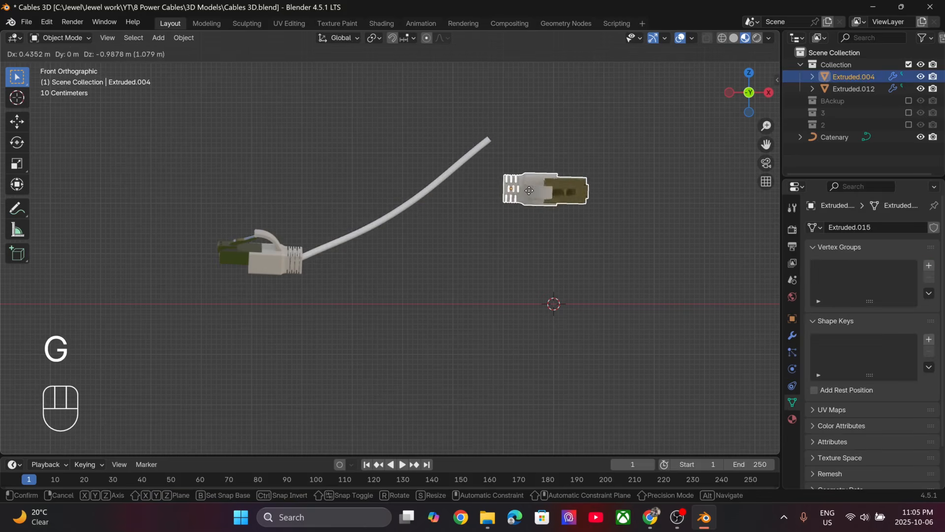
{"action": "key", "text": "Escape"}
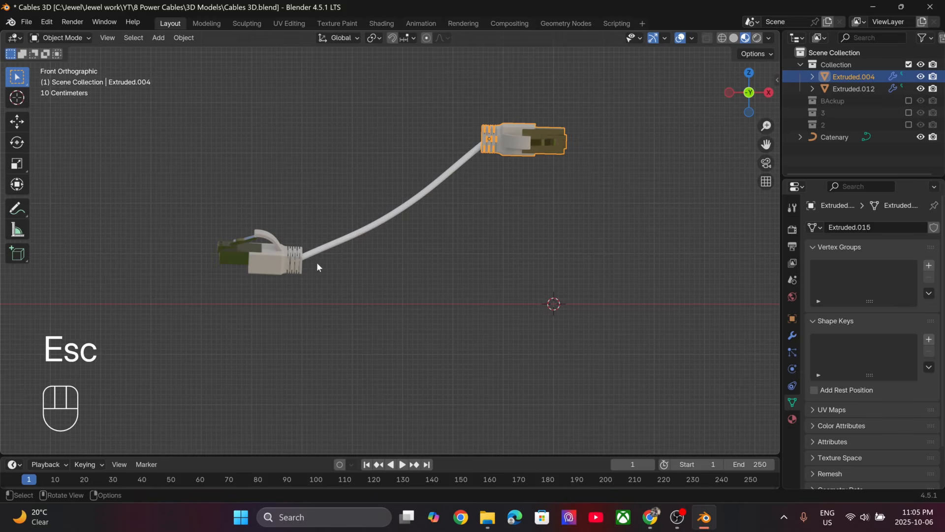
- Edit the catenary with X-ray on and hook the control point inside the upper connector to a new object
{"action": "middle_click_drag", "start_coordinate": [427, 193], "coordinate": [309, 266], "text": "shift"}
{"action": "scroll", "coordinate": [309, 266], "scroll_direction": "up", "scroll_amount": 2}
{"action": "left_click", "coordinate": [317, 241]}
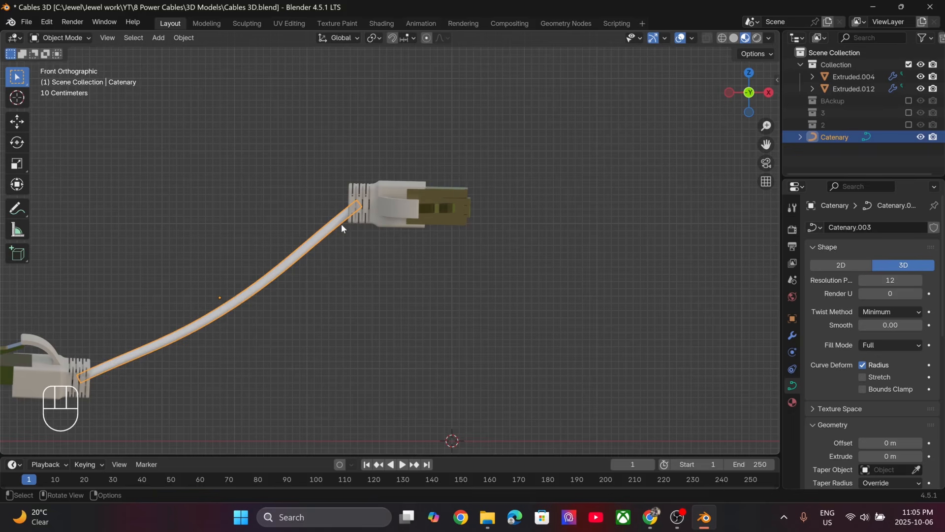
{"action": "key", "text": "Tab"}
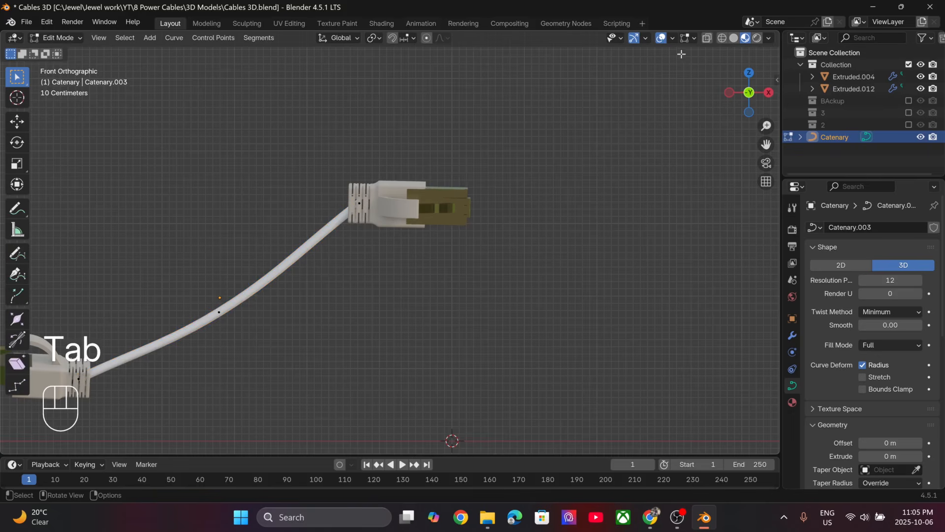
{"action": "left_click", "coordinate": [706, 41]}
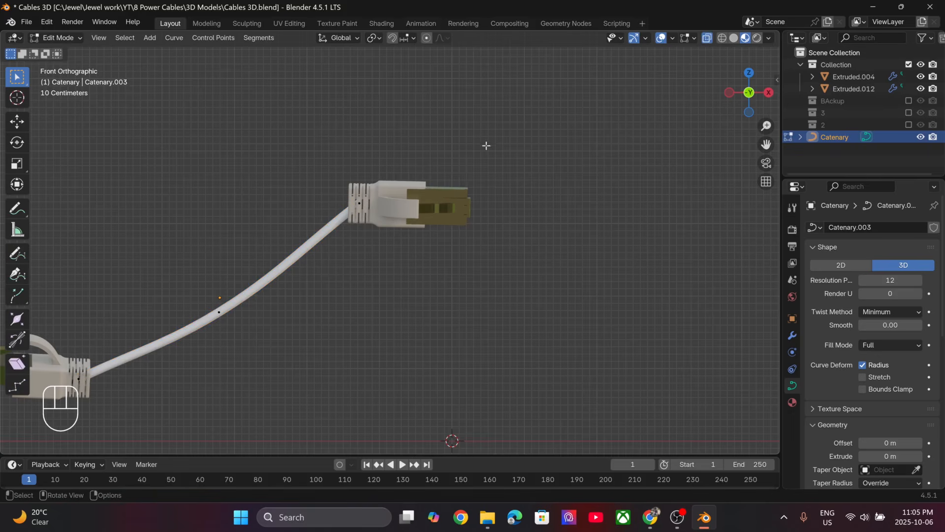
{"action": "left_click", "coordinate": [358, 207]}
{"action": "key", "text": "F3"}
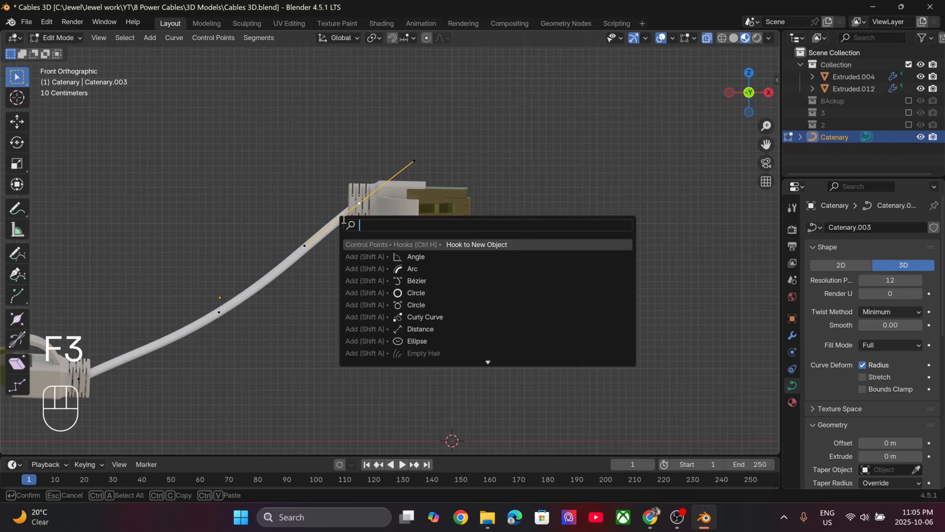
{"action": "type", "text": "hook"}
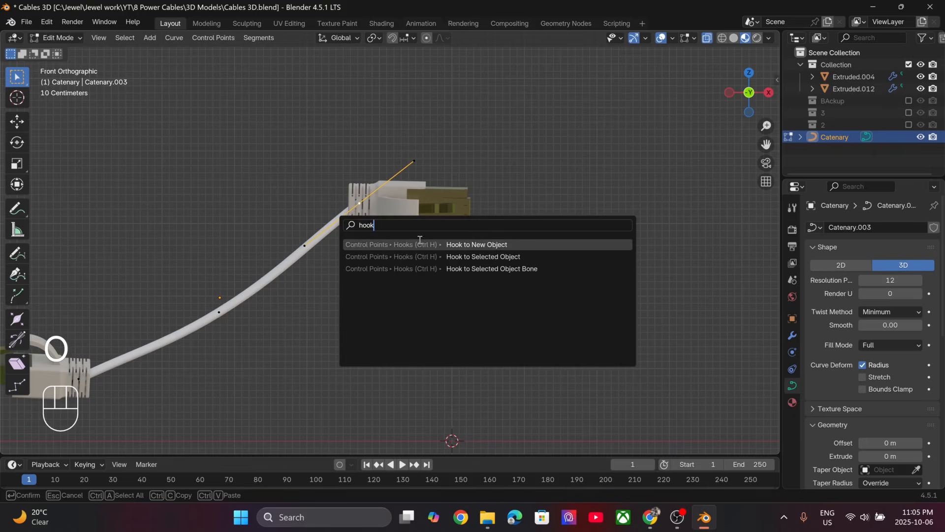
{"action": "left_click", "coordinate": [511, 242]}
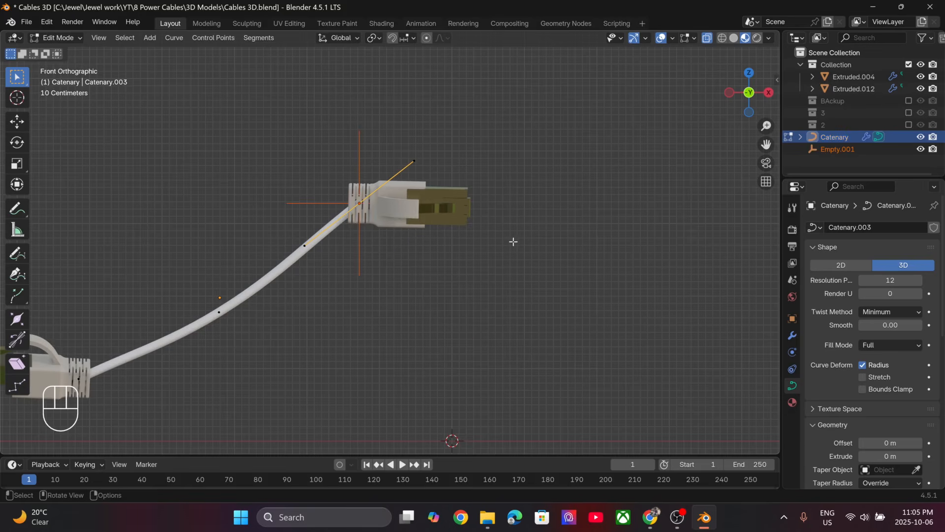
- Return to Object Mode, test-move the new hook empty to check that it pulls the cable end, and cancel the move
{"action": "key", "text": "Tab"}
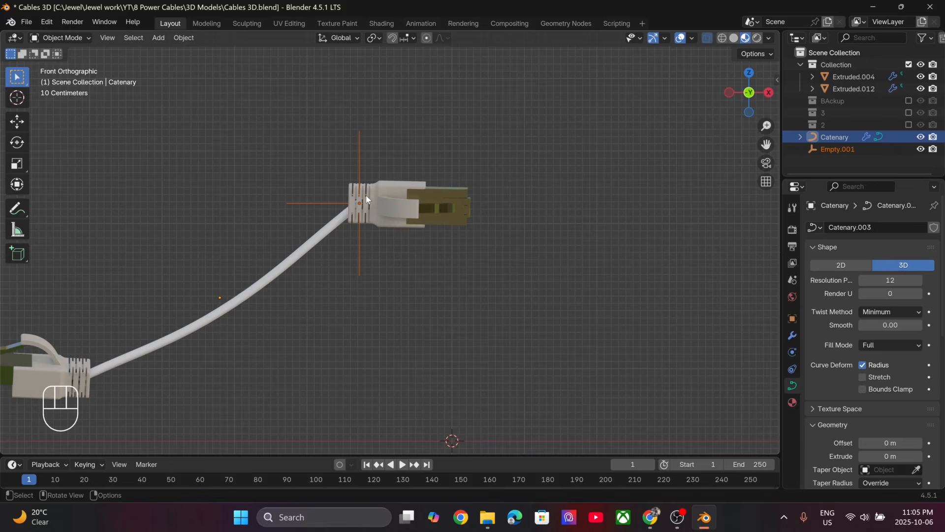
{"action": "key", "text": "g"}
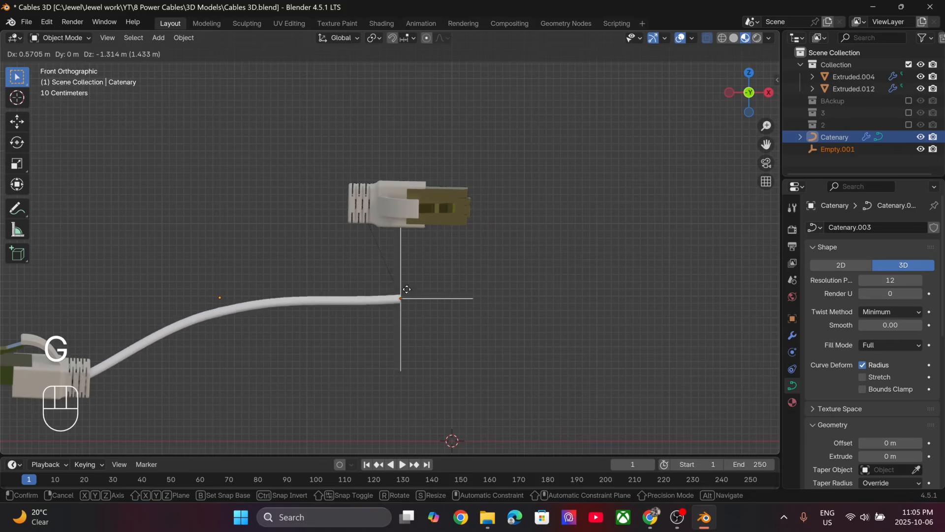
{"action": "key", "text": "Escape"}
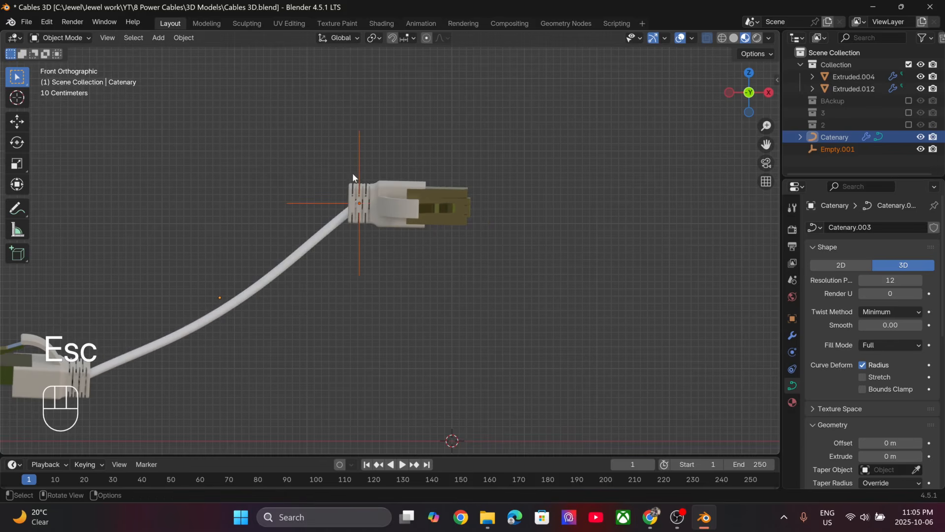
- Parent the hook empty to the upper connector with Object (Keep Transform)
{"action": "left_click", "coordinate": [412, 202], "text": "shift"}
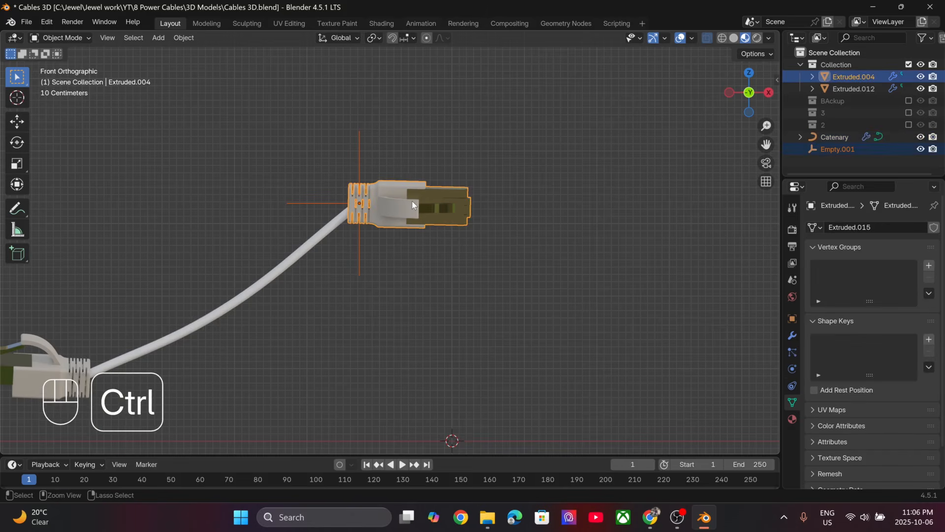
{"action": "key", "text": "ctrl+p"}
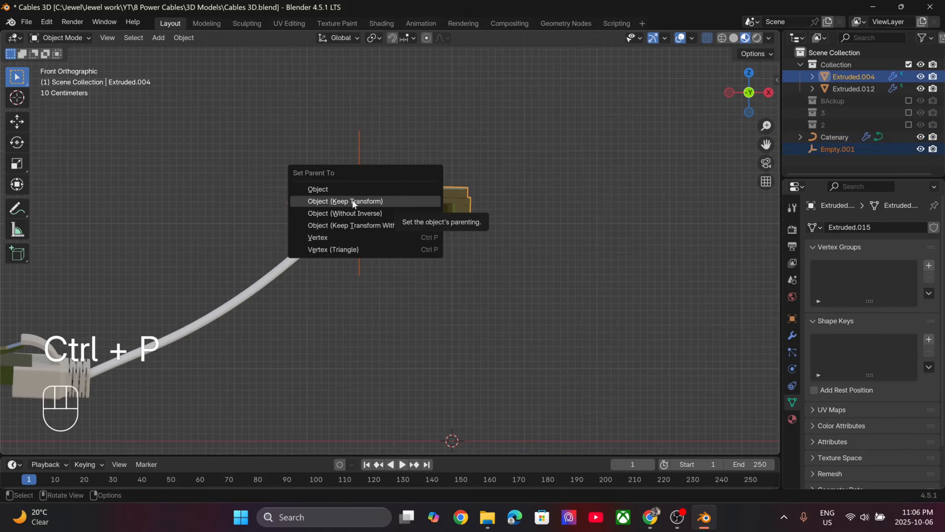
{"action": "left_click", "coordinate": [398, 202]}
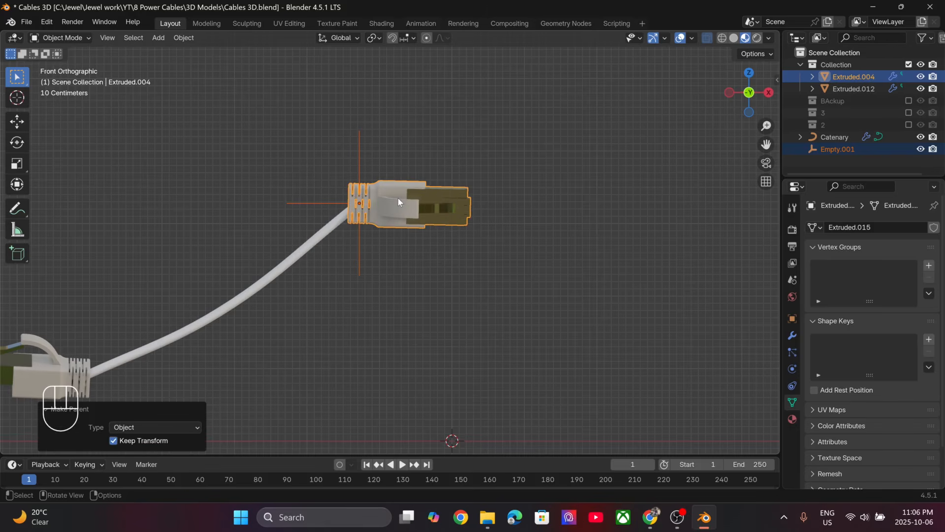
- Select only the upper connector and test-move it in several directions to check that the cable end follows
{"action": "scroll", "coordinate": [385, 271], "scroll_direction": "down", "scroll_amount": 3}
{"action": "left_click", "coordinate": [393, 221]}
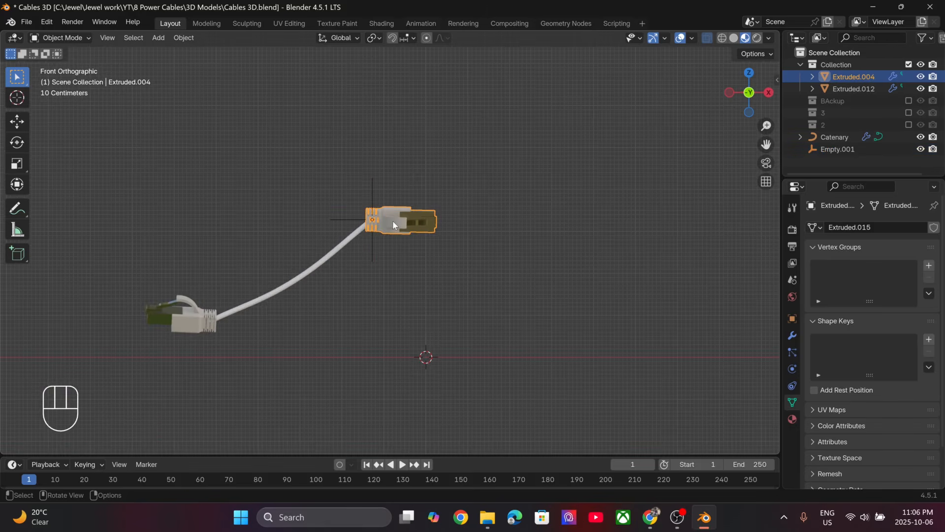
{"action": "key", "text": "g"}
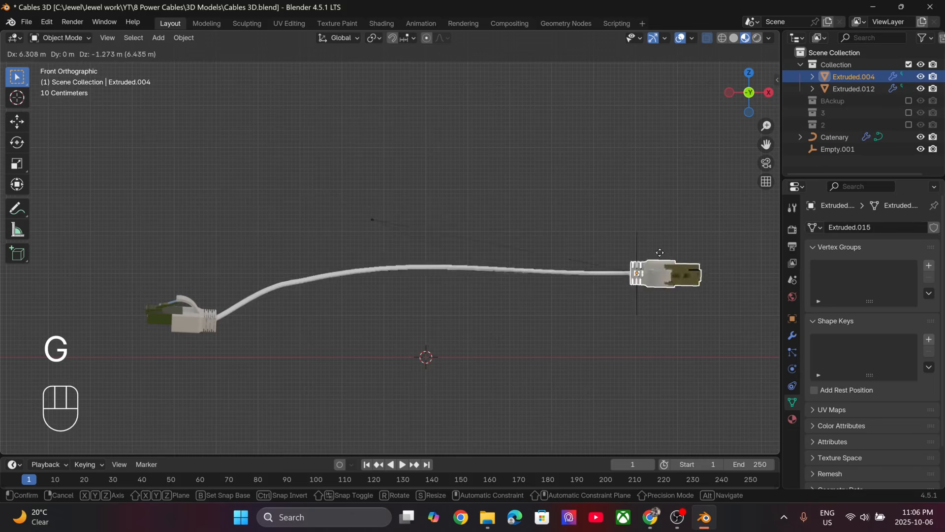
{"action": "key", "text": "Escape"}
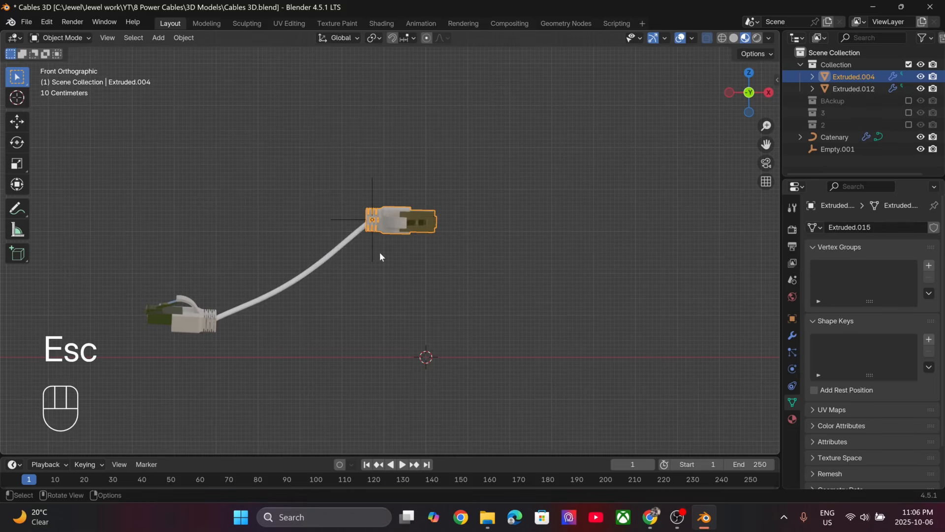
{"action": "key", "text": "g"}
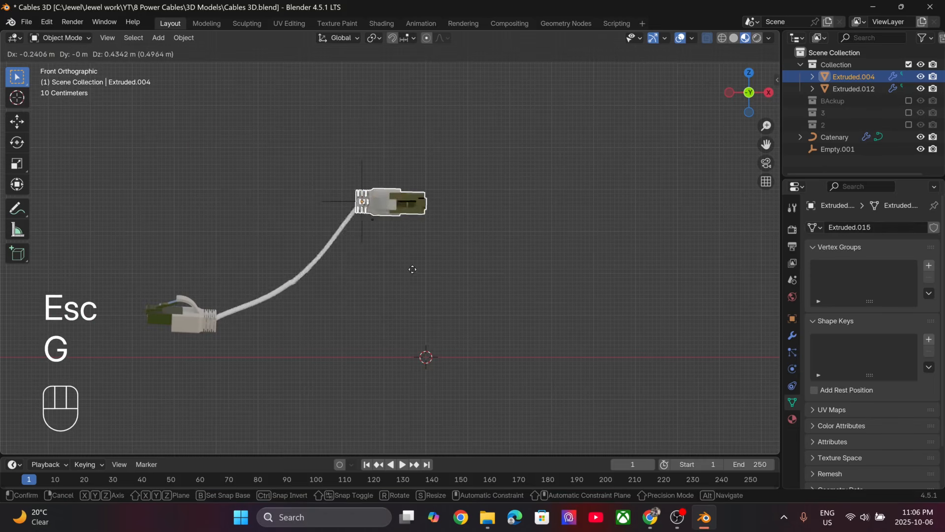